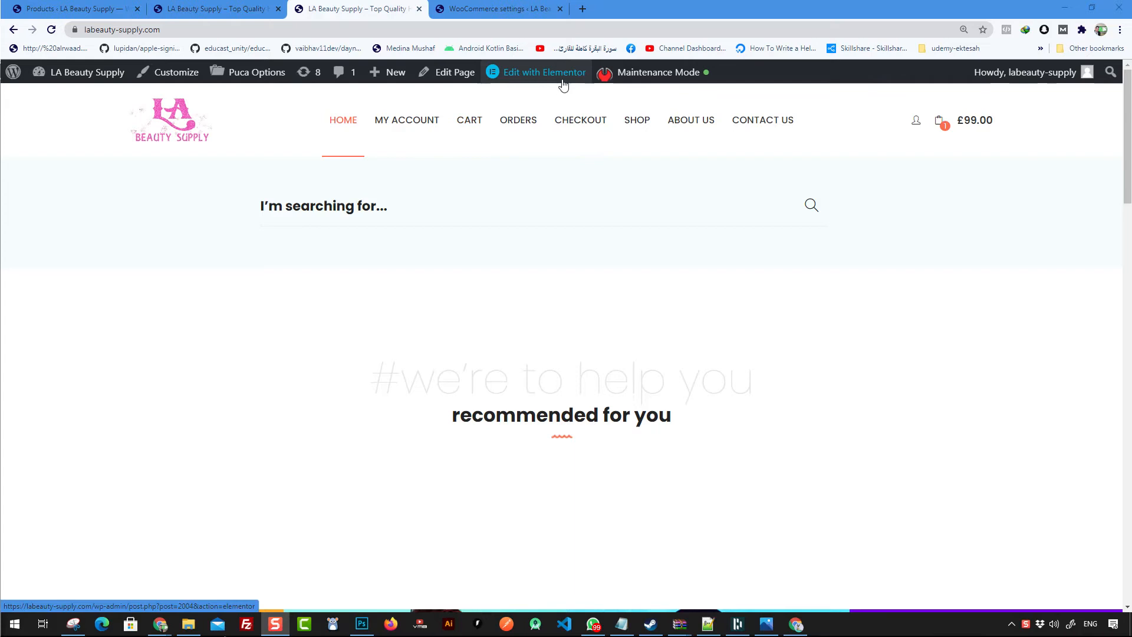
# - Open the home page in the Elementor editor and scroll through its sections
pyautogui.click(532, 79)
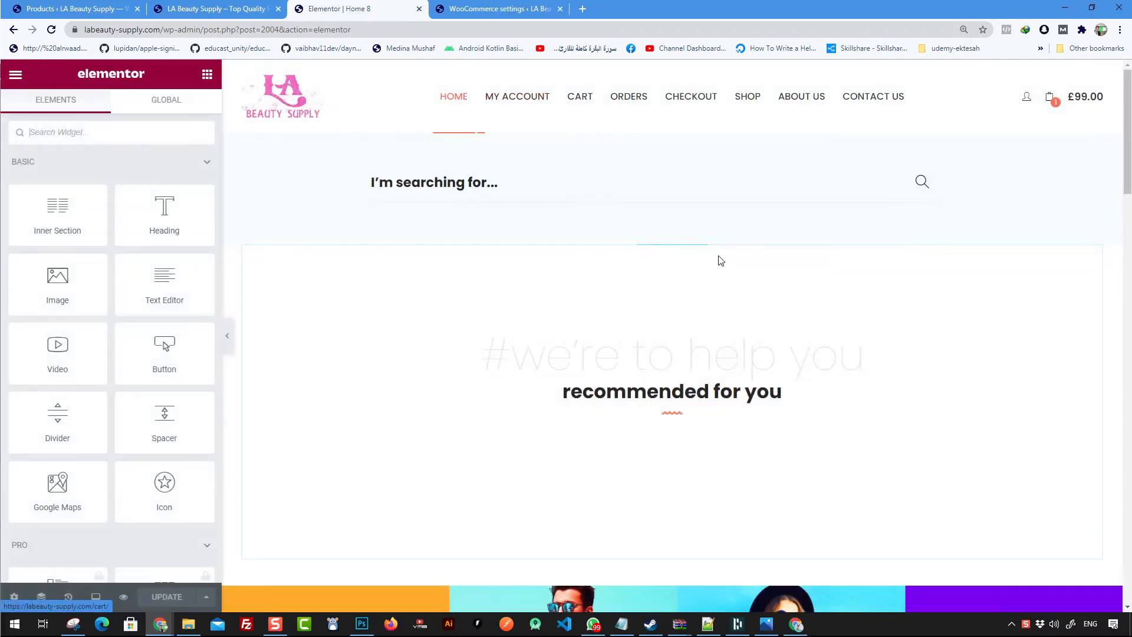
pyautogui.scroll(-1, 596, 277)
pyautogui.scroll(-20, 655, 290)
pyautogui.scroll(13, 741, 384)
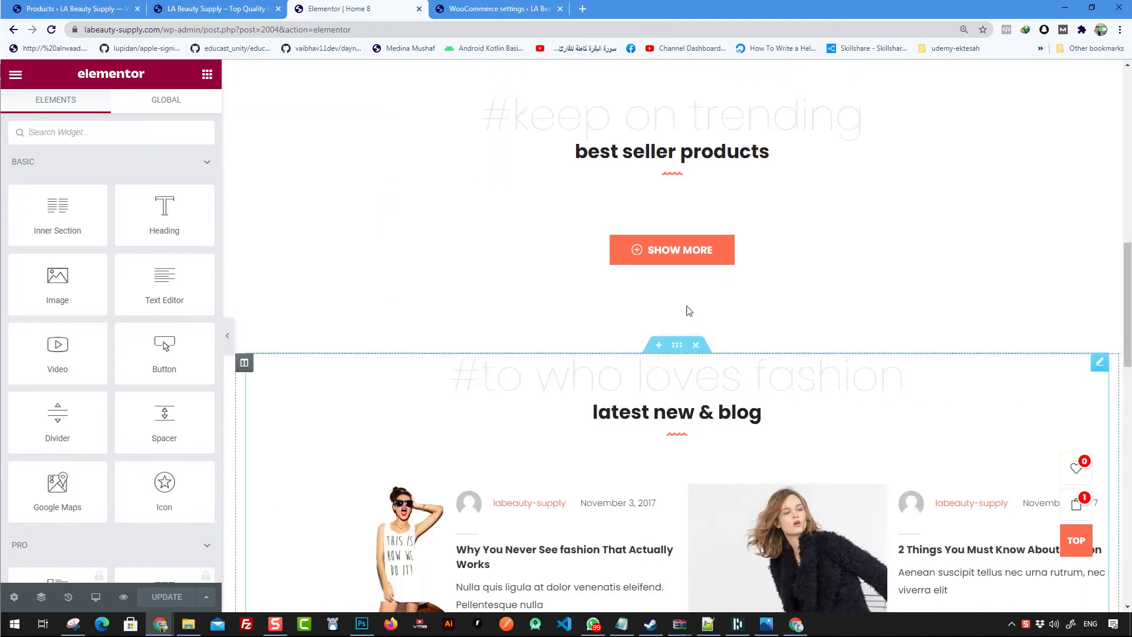
pyautogui.scroll(15, 688, 311)
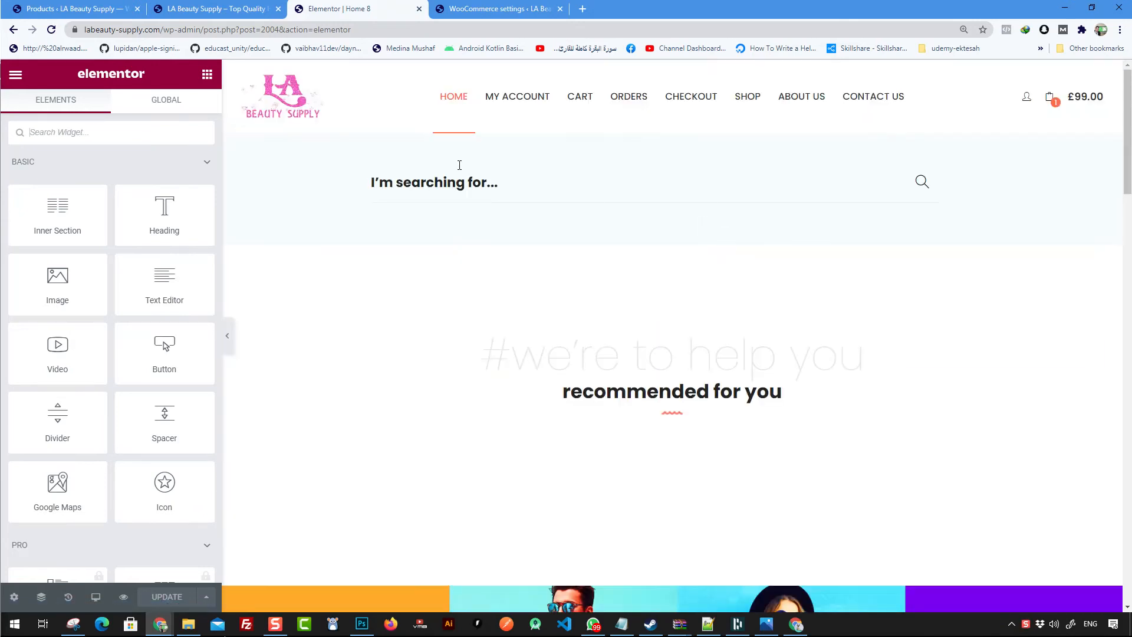
pyautogui.scroll(-4, 648, 167)
pyautogui.scroll(2, 633, 195)
pyautogui.scroll(2, 634, 271)
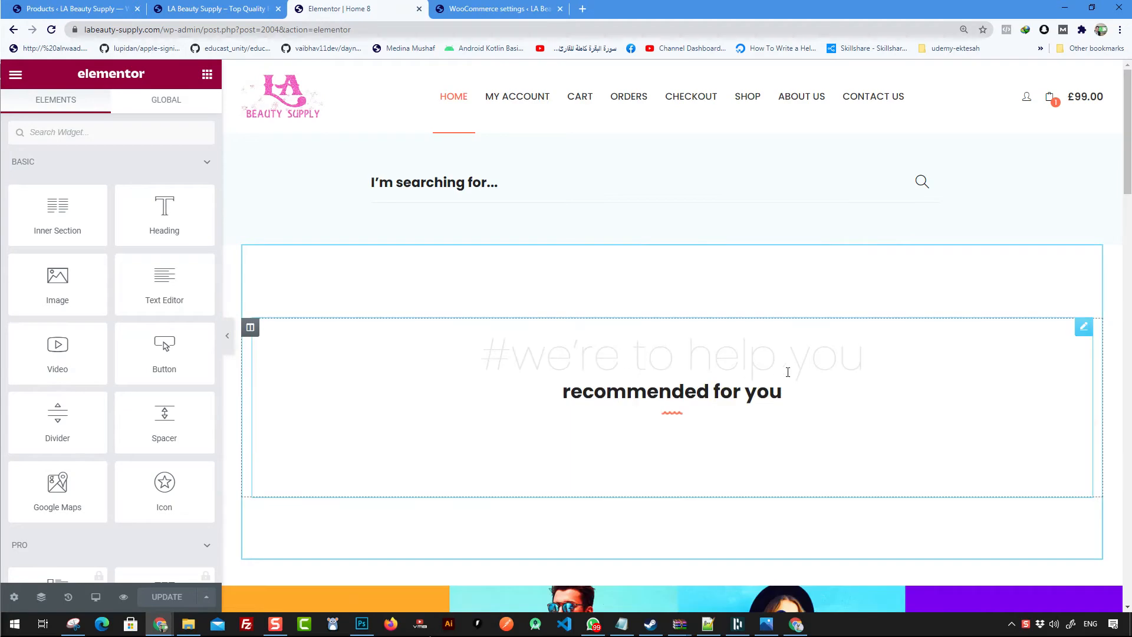
pyautogui.scroll(-2, 787, 382)
# - Select the 'recommended for you' products widget and inspect its Advanced settings before returning to its content settings
pyautogui.click(674, 347)
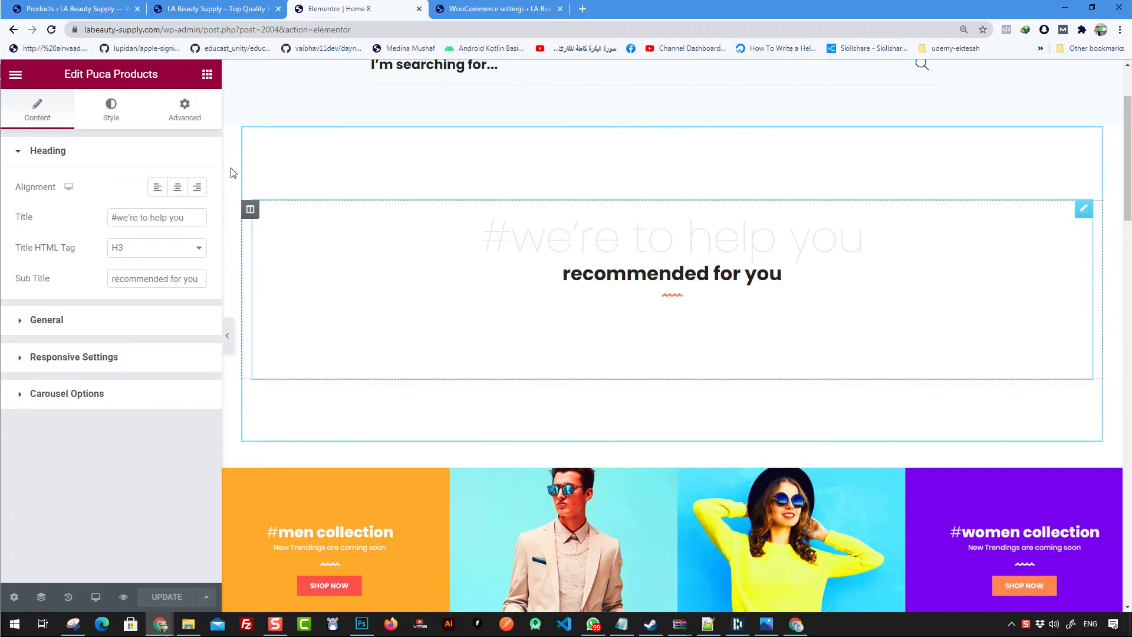
pyautogui.click(165, 112)
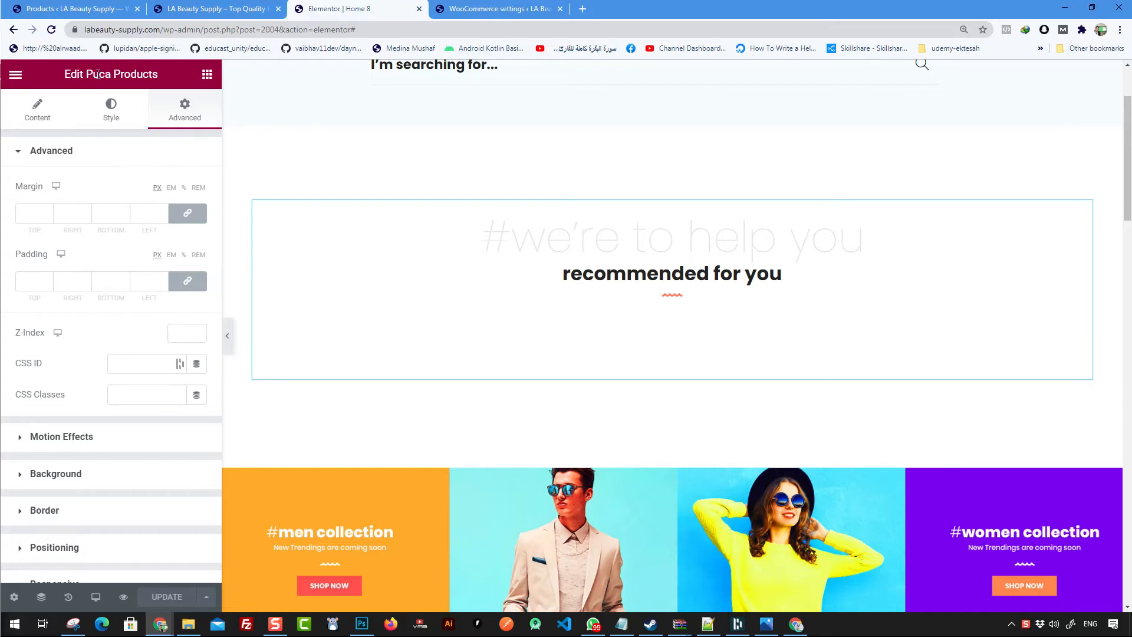
pyautogui.scroll(-2, 136, 181)
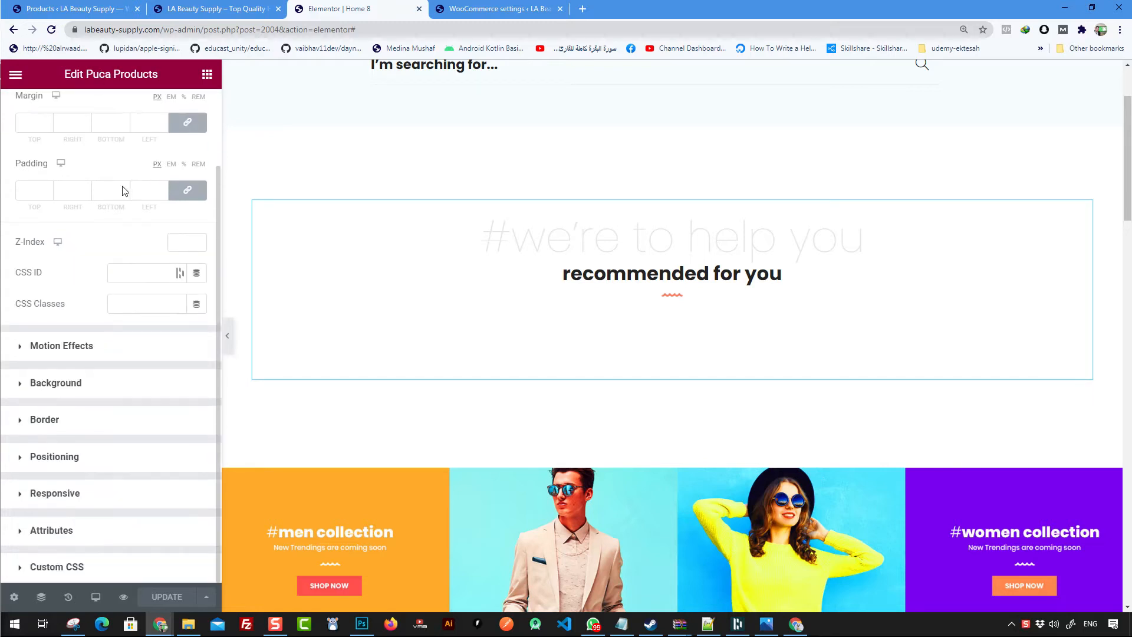
pyautogui.scroll(2, 125, 288)
pyautogui.click(40, 108)
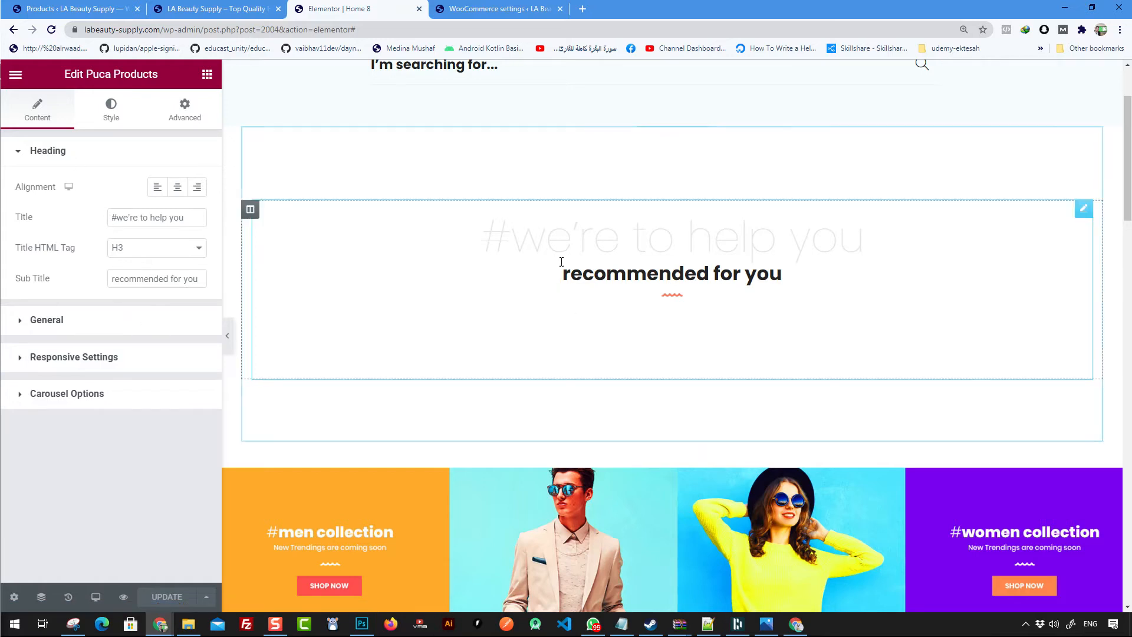
# - Change the products widget's Categories filter in its General settings to Hair only, removing Women
pyautogui.click(69, 328)
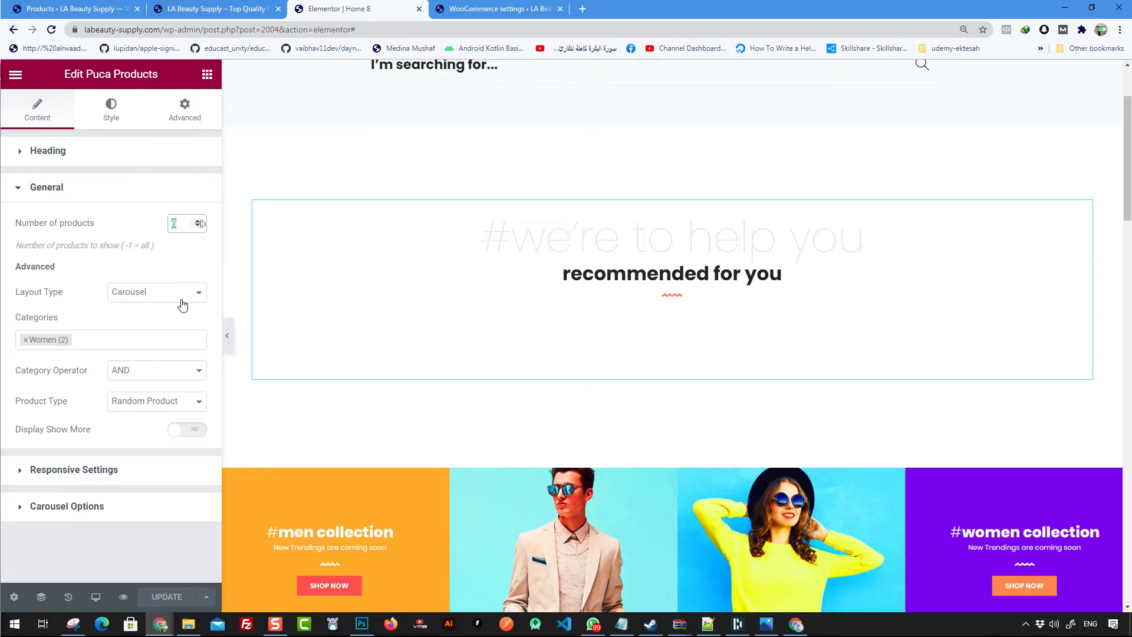
pyautogui.click(92, 338)
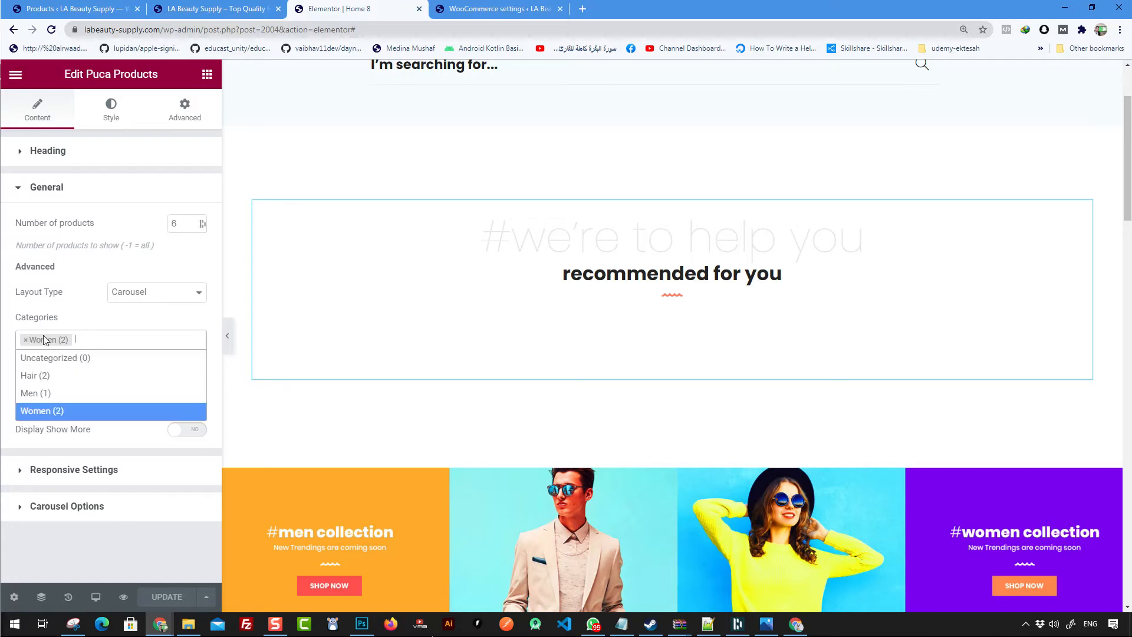
pyautogui.click(48, 380)
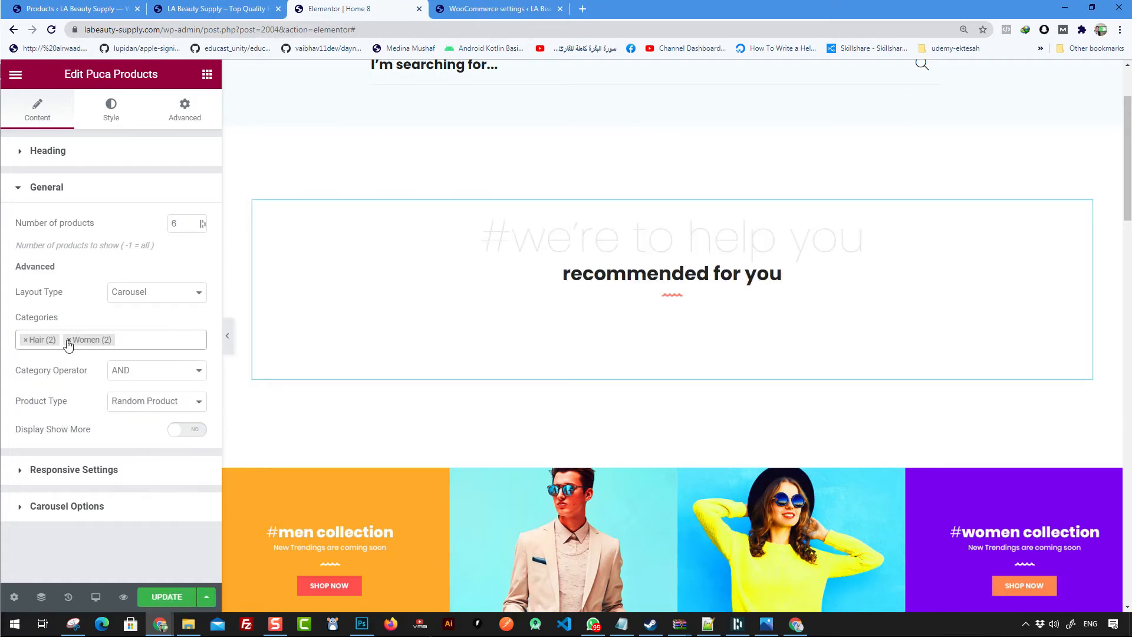
pyautogui.click(69, 340)
pyautogui.click(76, 374)
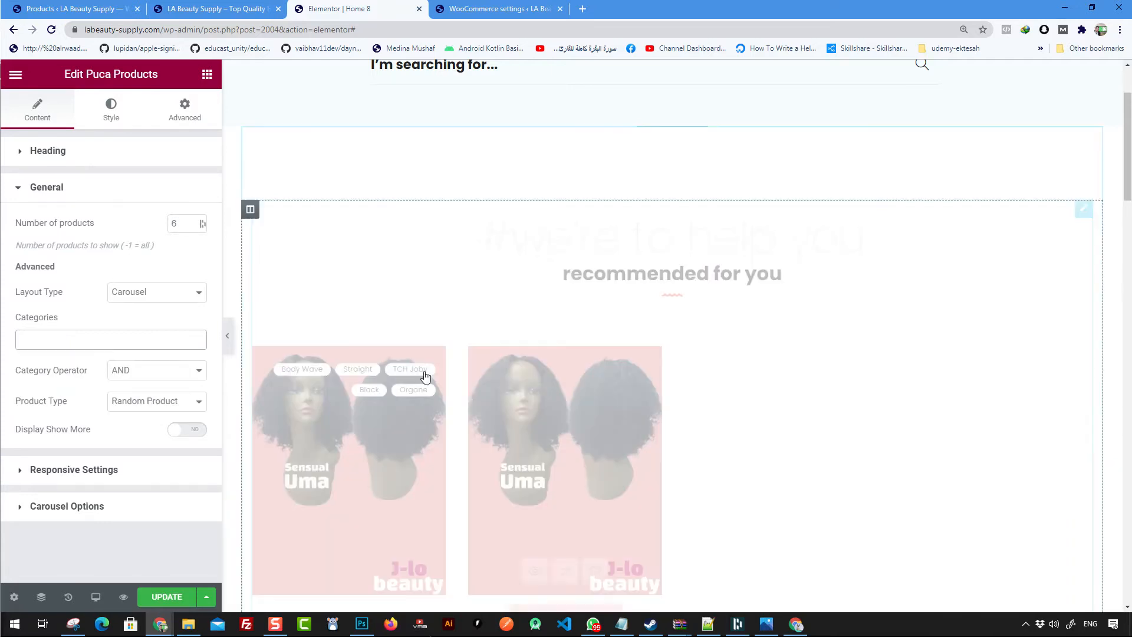
pyautogui.scroll(-1, 701, 281)
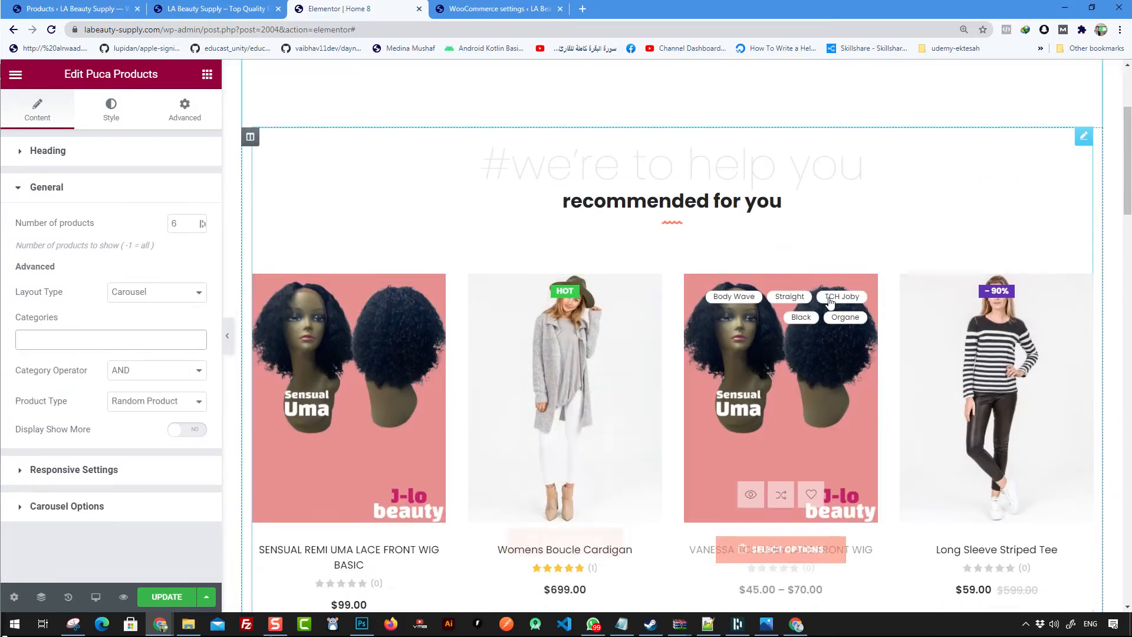
pyautogui.scroll(-2, 829, 302)
pyautogui.scroll(2, 765, 328)
pyautogui.scroll(-2, 819, 297)
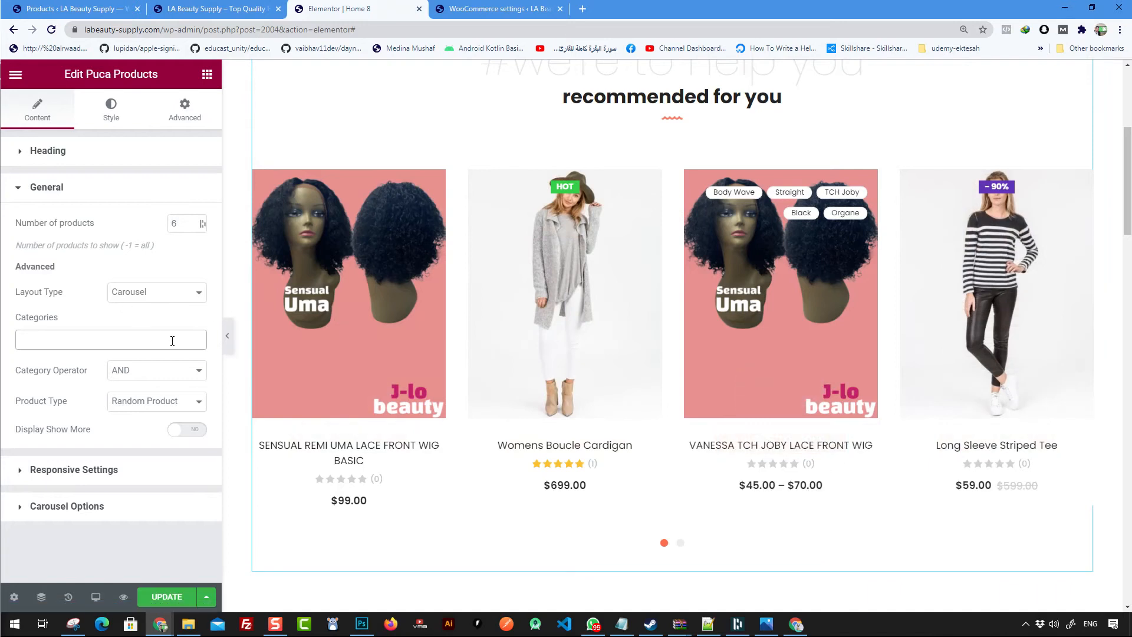
pyautogui.click(84, 341)
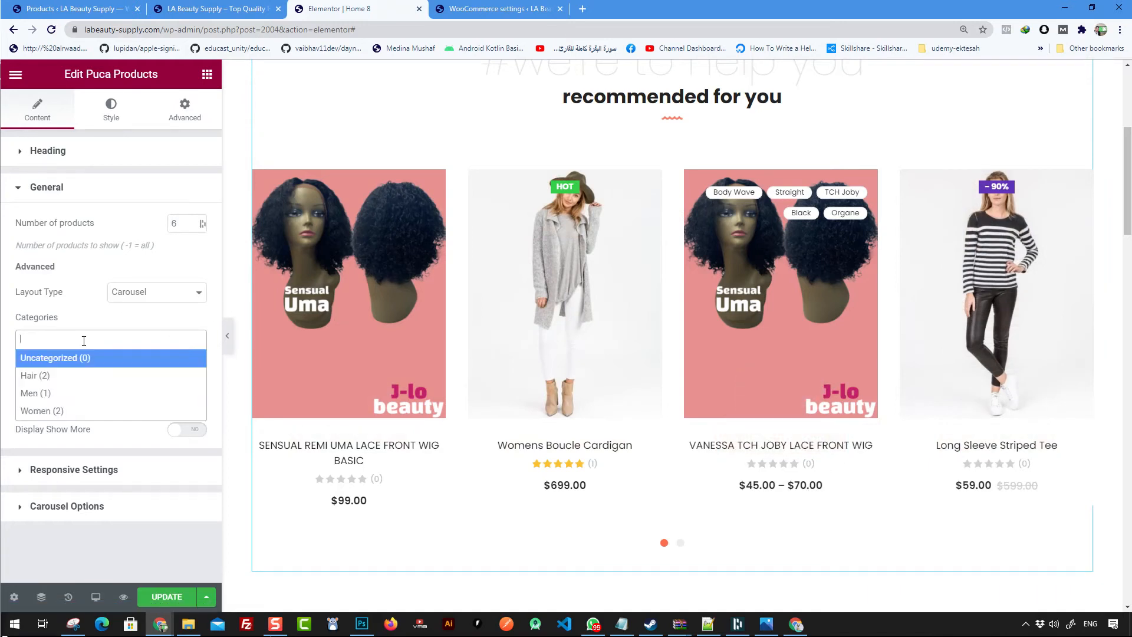
pyautogui.click(70, 380)
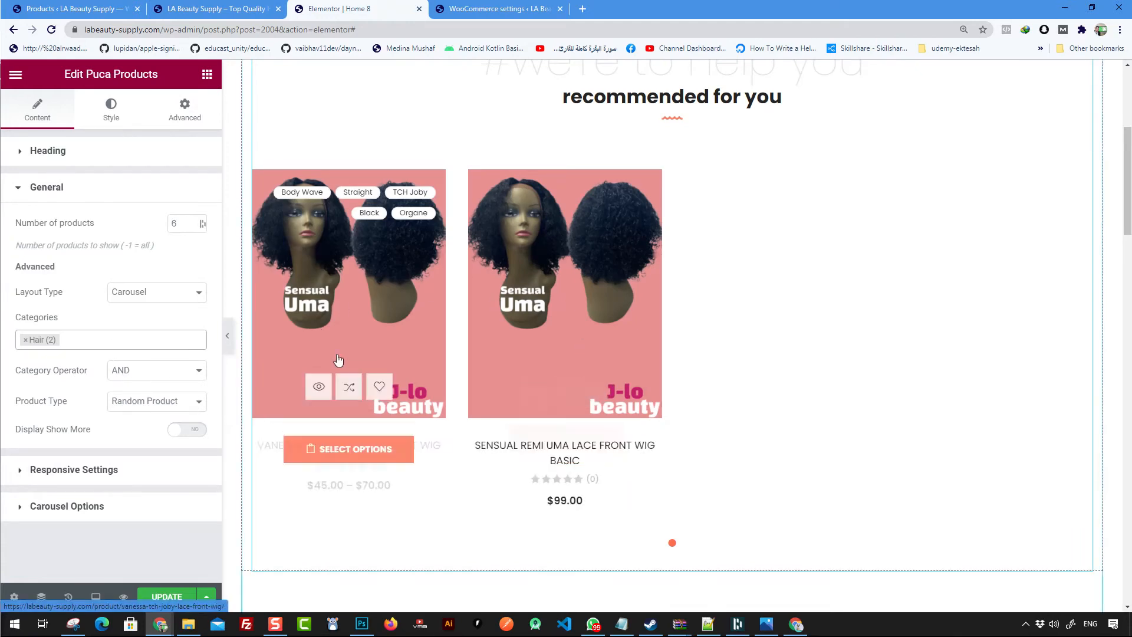
# - Select the women collection banner image and open its image chooser in the media library
pyautogui.scroll(-7, 647, 361)
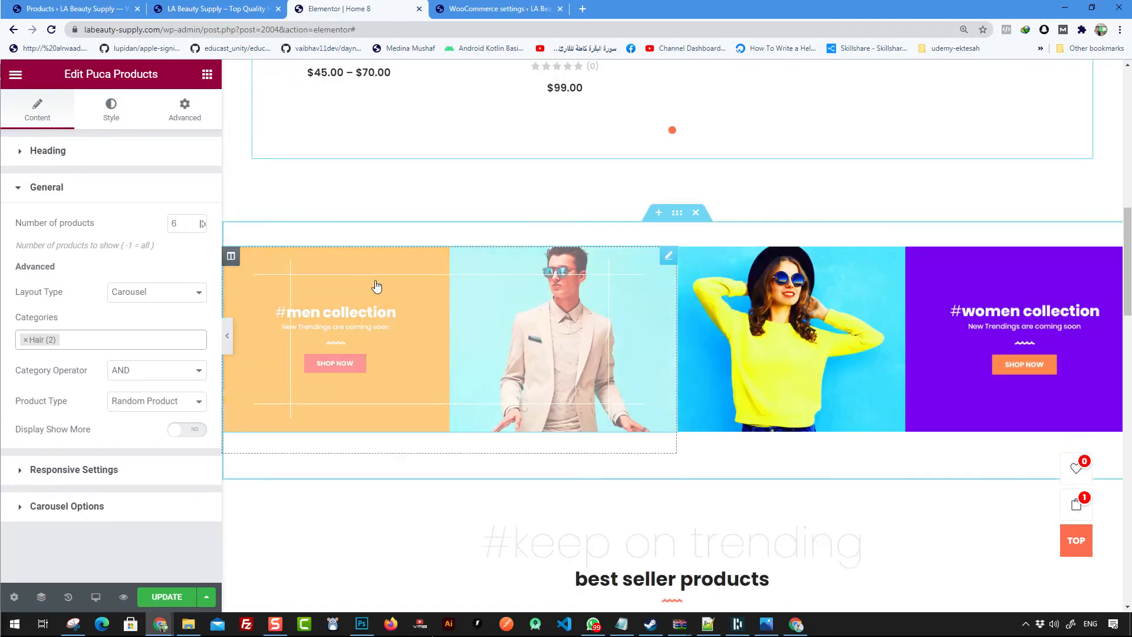
pyautogui.click(374, 265)
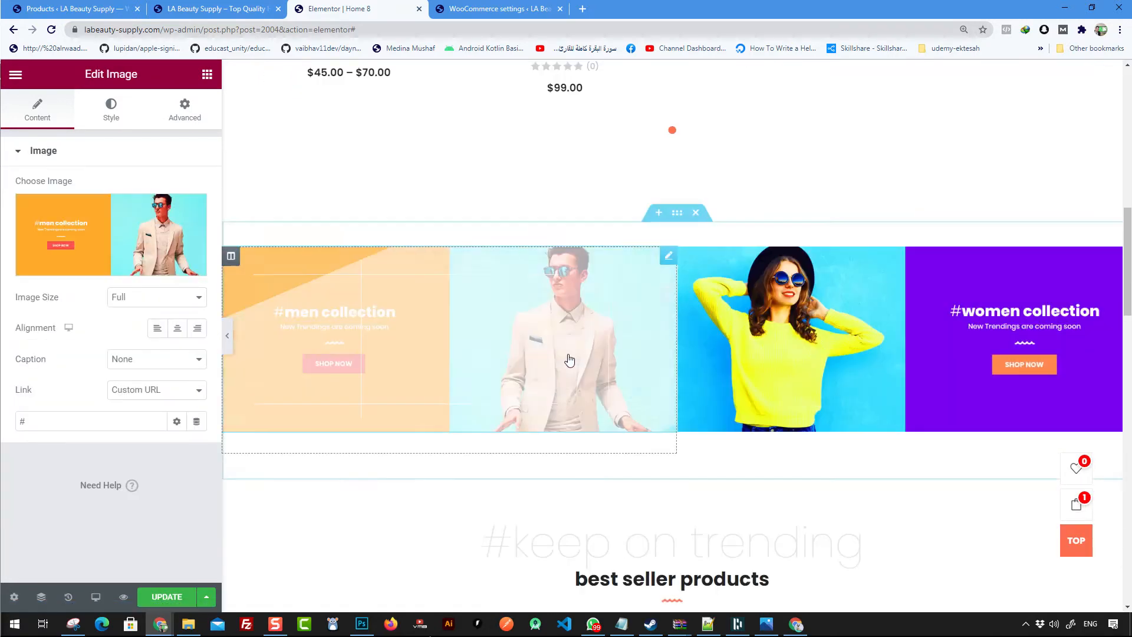
pyautogui.click(900, 332)
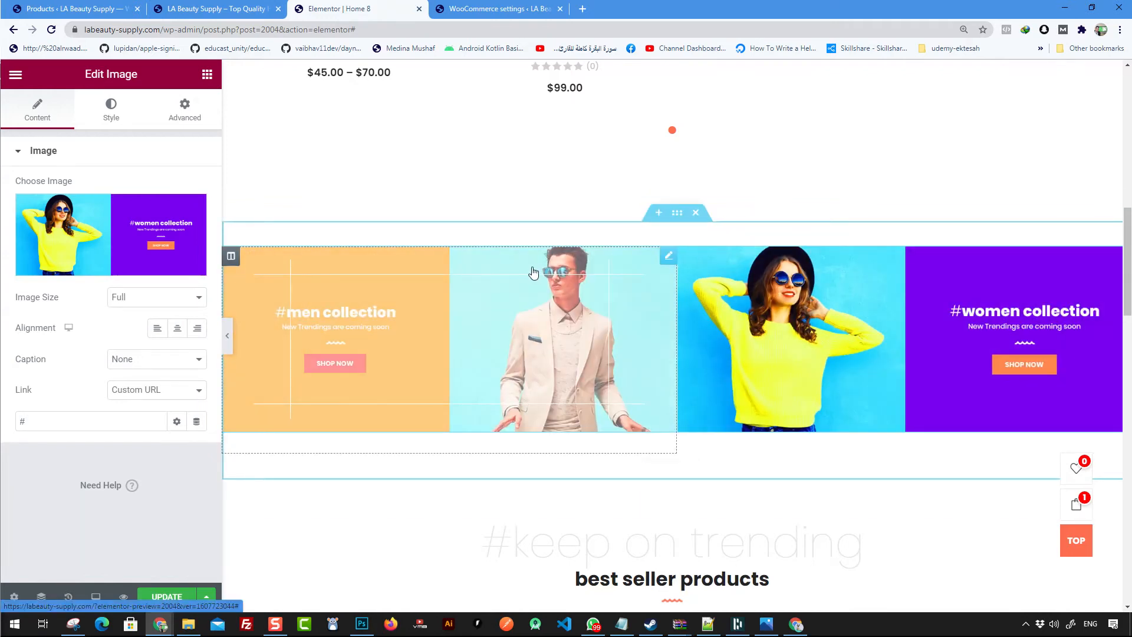
pyautogui.rightClick(533, 272)
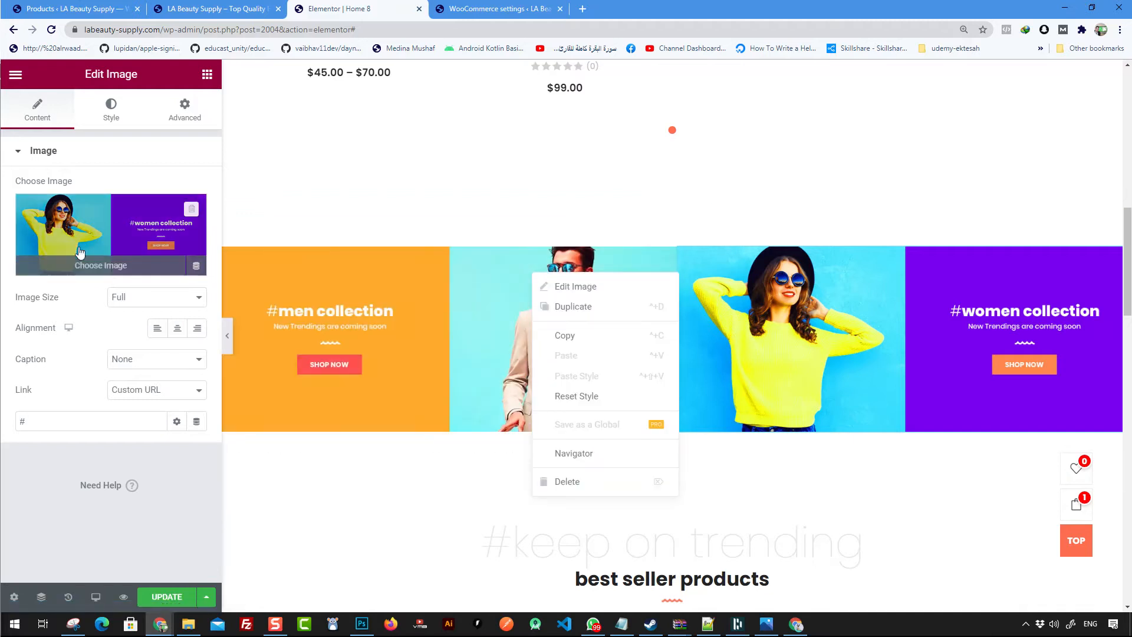
pyautogui.click(80, 253)
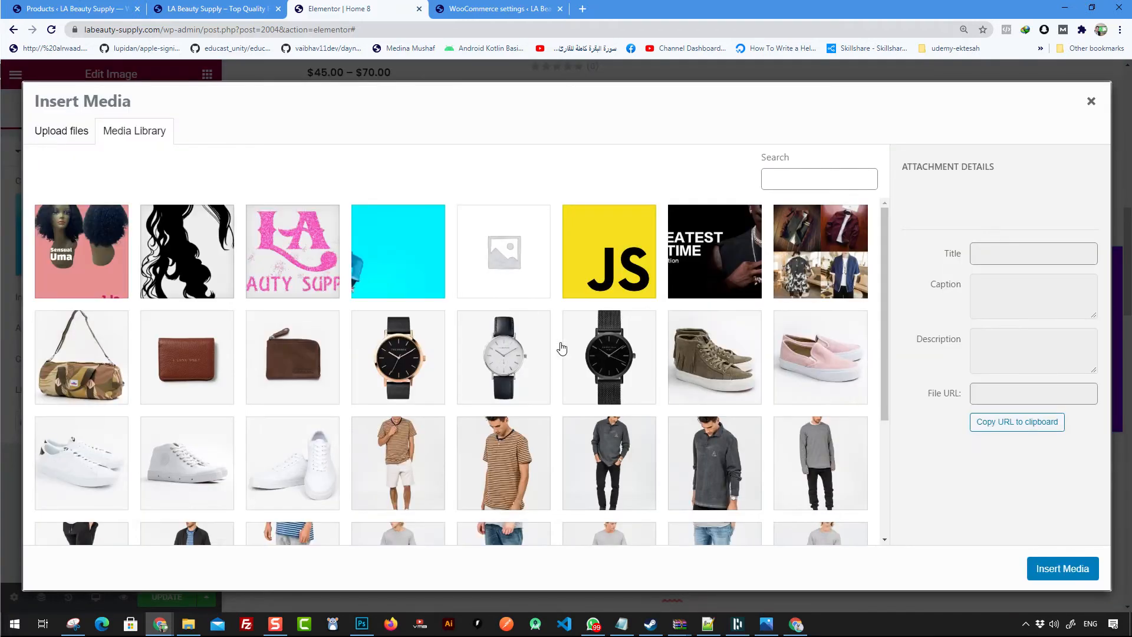
# - Copy the file URL of home6-banner01.png from the media library and open it in another browser tab
pyautogui.scroll(-10, 589, 316)
pyautogui.scroll(2, 678, 313)
pyautogui.click(724, 307)
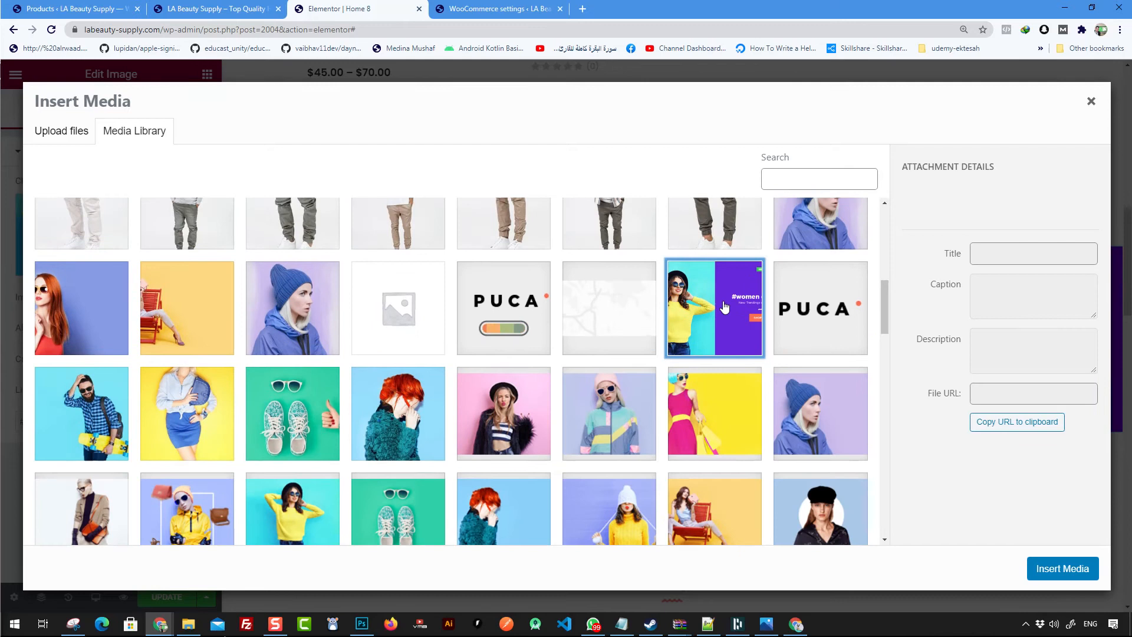
pyautogui.rightClick(947, 208)
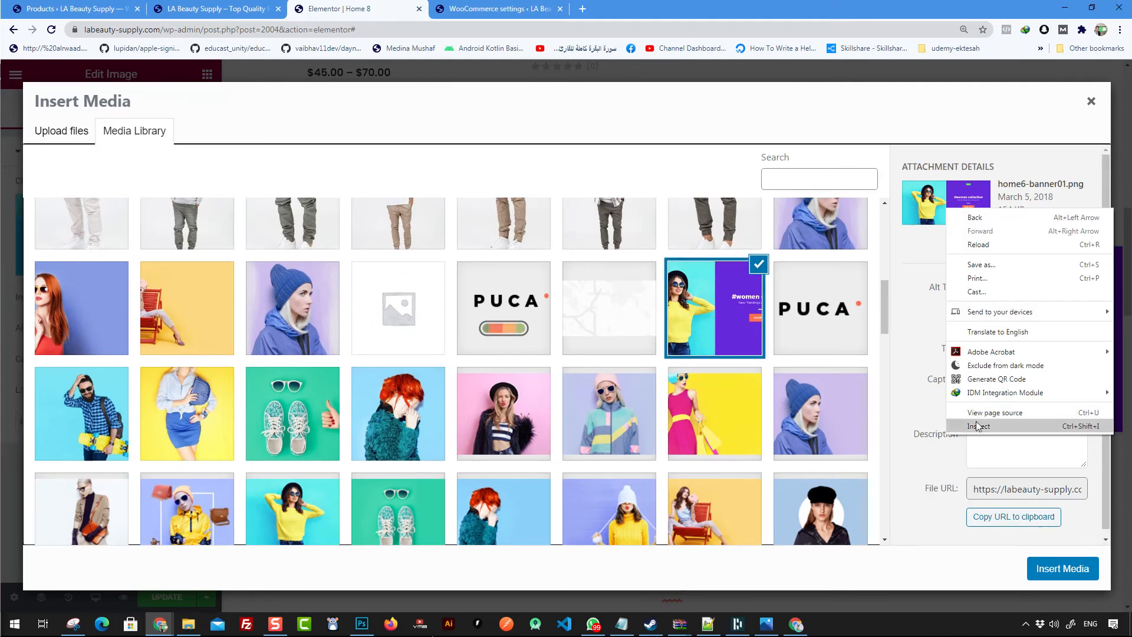
pyautogui.click(1024, 483)
pyautogui.hotkey('ctrl', 'a')
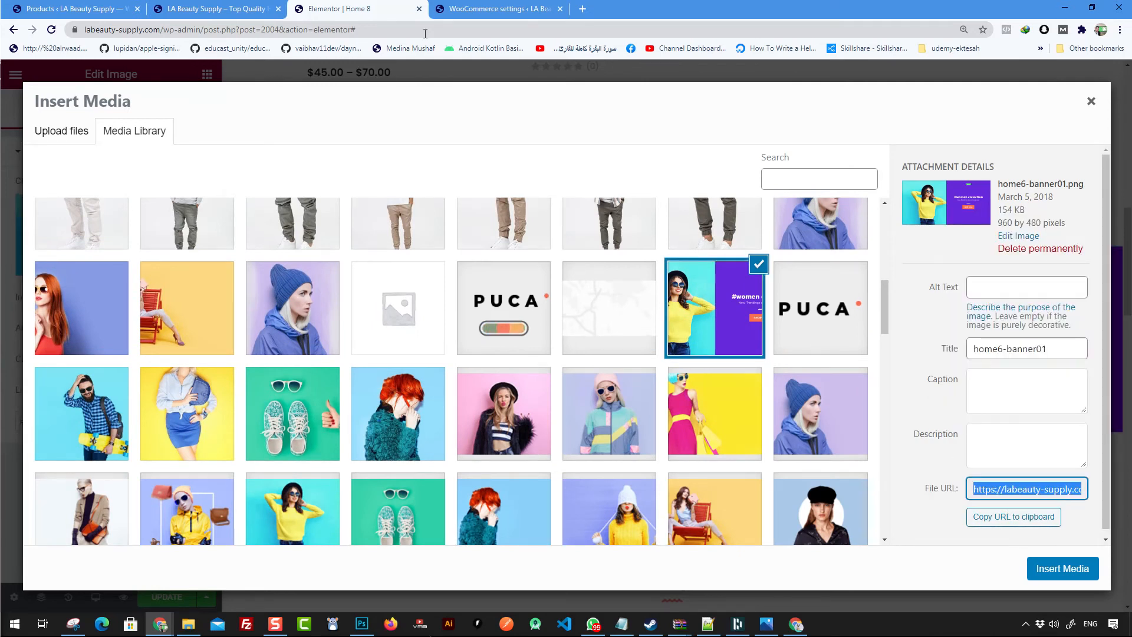
pyautogui.click(504, 8)
pyautogui.click(507, 29)
pyautogui.write('https://labeauty-supply.com/wp-content/uploads/2018/03/home6-banner01.png')
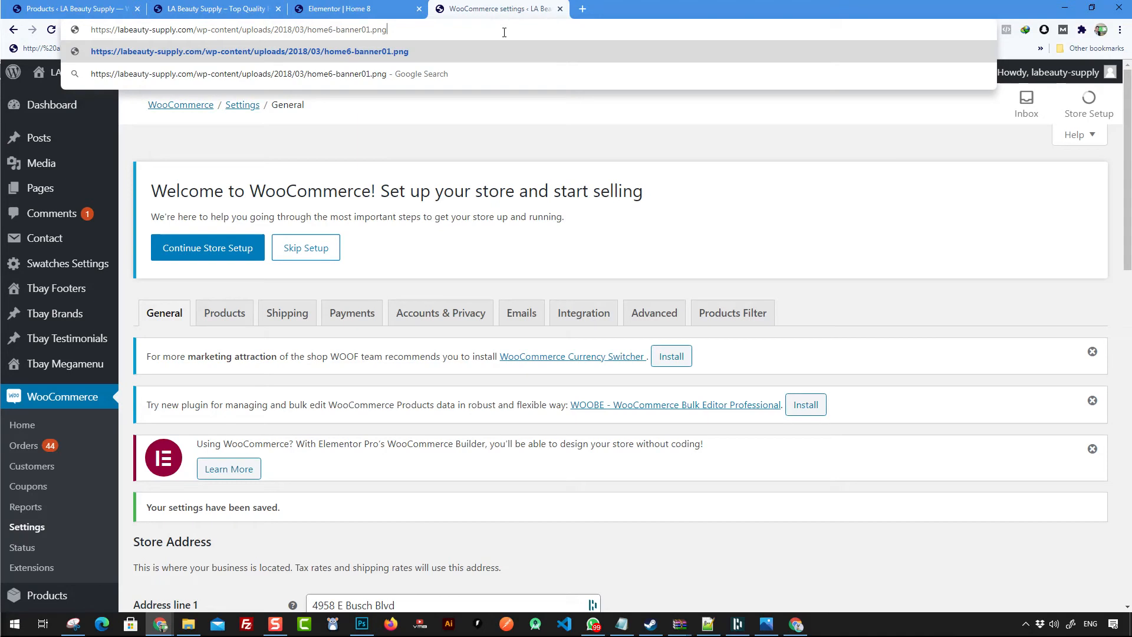
pyautogui.press('Return')
# - Copy the file URL of home8-banner01.png from the media library and open it in a new tab
pyautogui.click(361, 9)
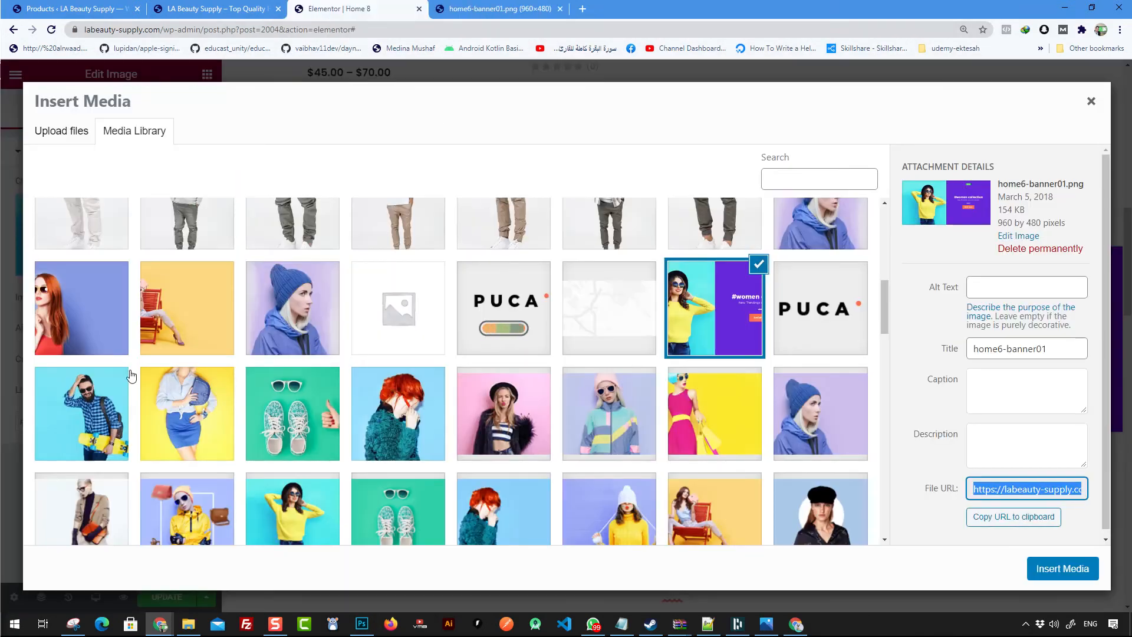
pyautogui.scroll(-2, 349, 373)
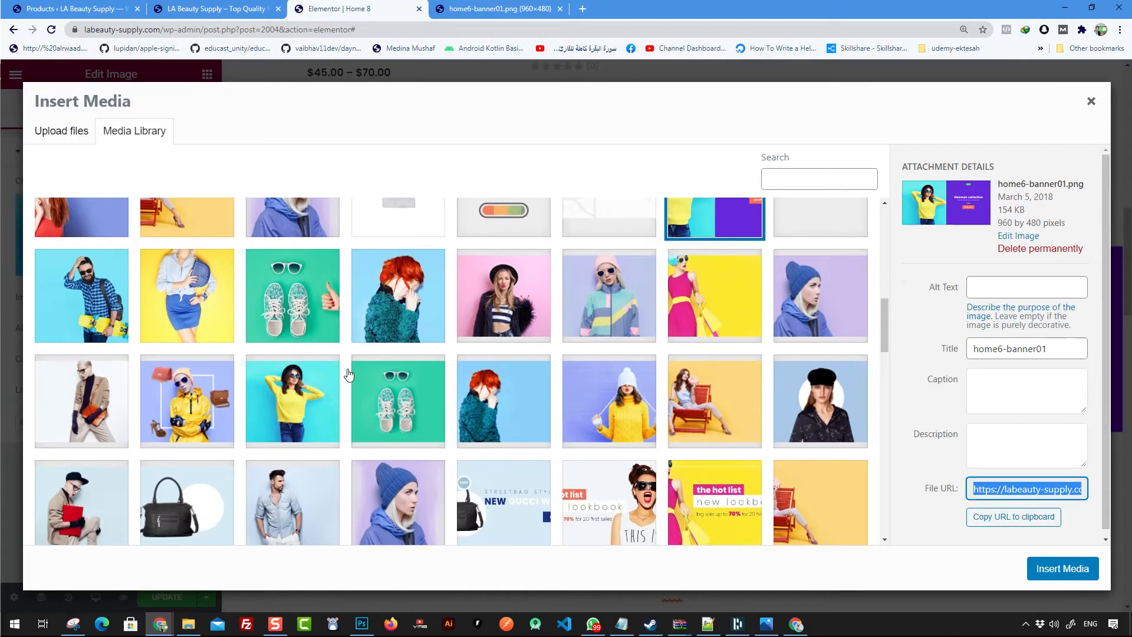
pyautogui.scroll(-5, 783, 389)
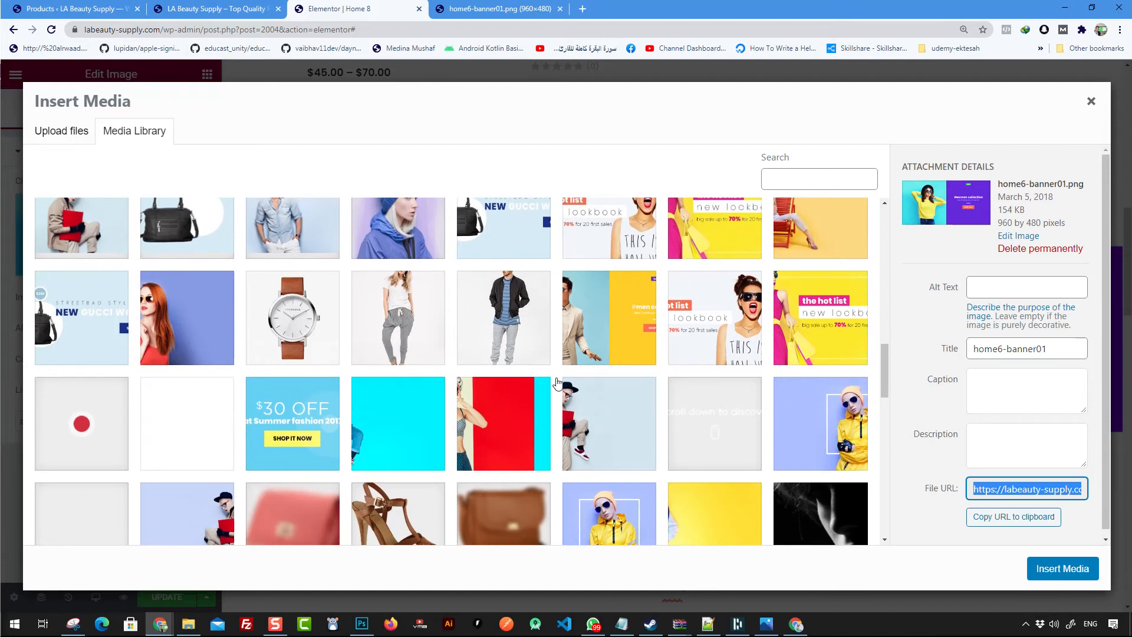
pyautogui.click(610, 328)
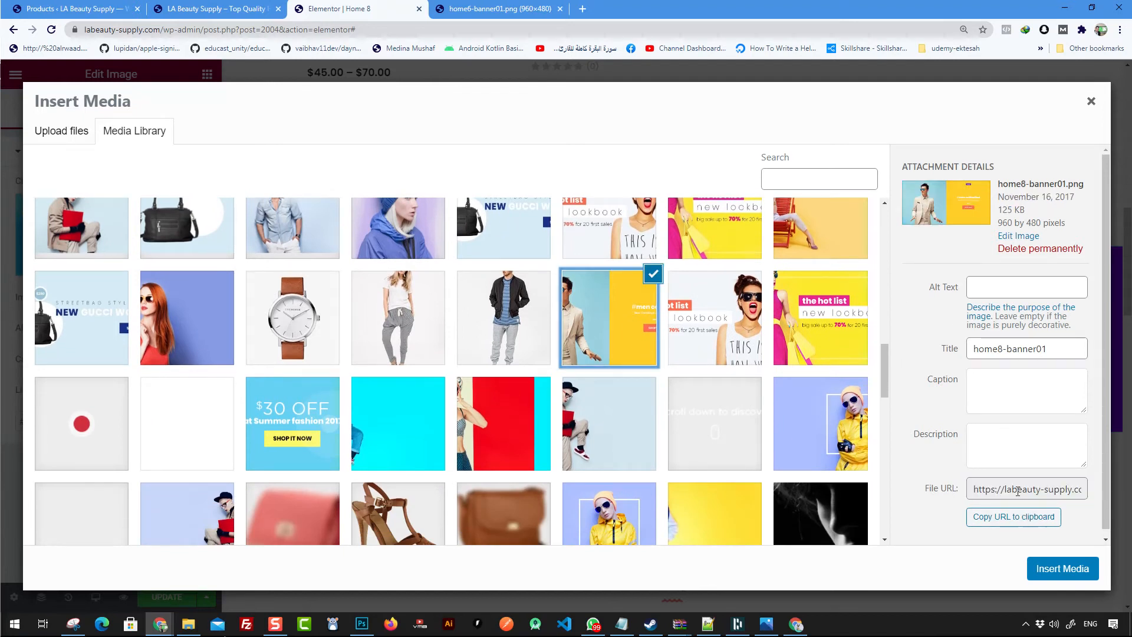
pyautogui.click(1036, 517)
pyautogui.click(587, 10)
pyautogui.write('https://labeauty-supply.com/wp-content/uploads/2017/09/home8-banner01.png')
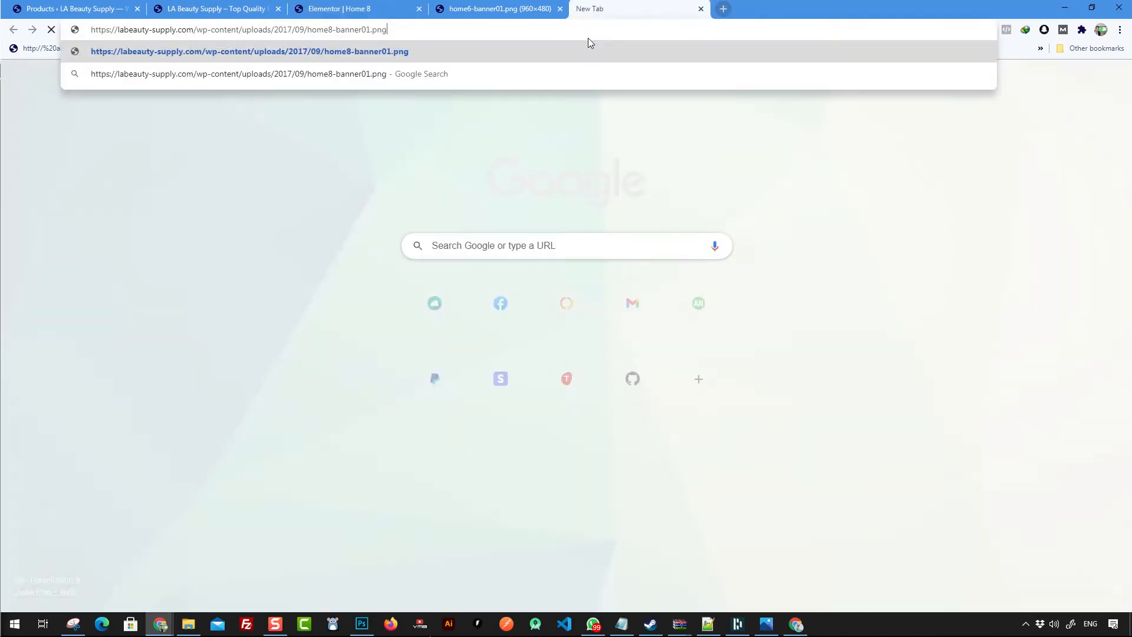
pyautogui.press('Return')
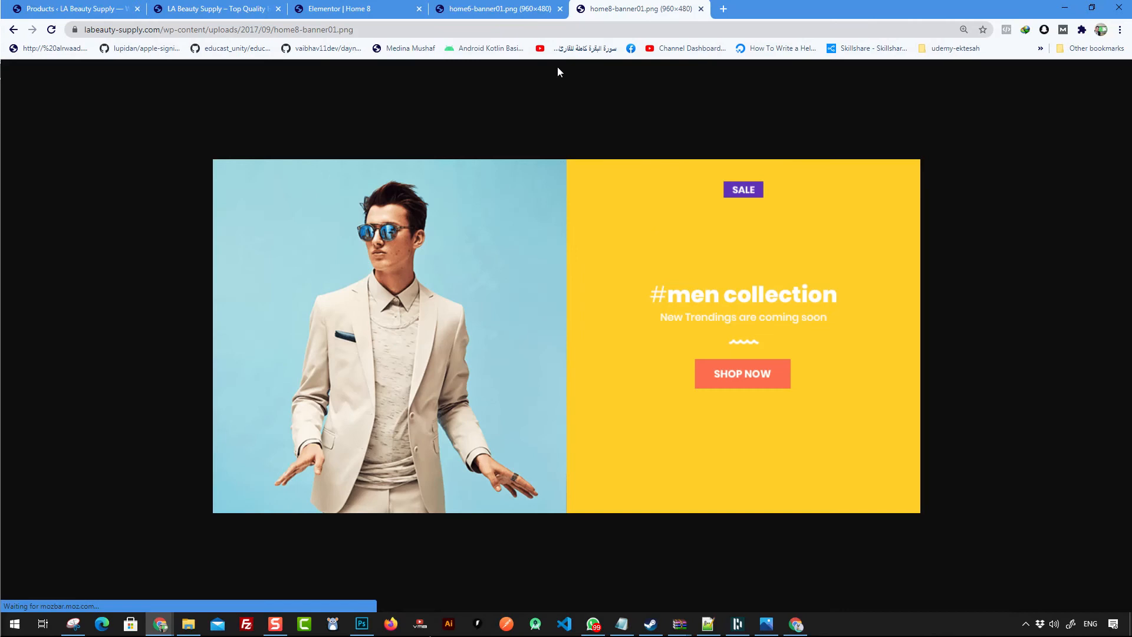
# - Save the home6-banner01.png image into the Pictures > marketing-1 > New folder (2) folder
pyautogui.click(506, 11)
pyautogui.rightClick(670, 298)
pyautogui.click(713, 317)
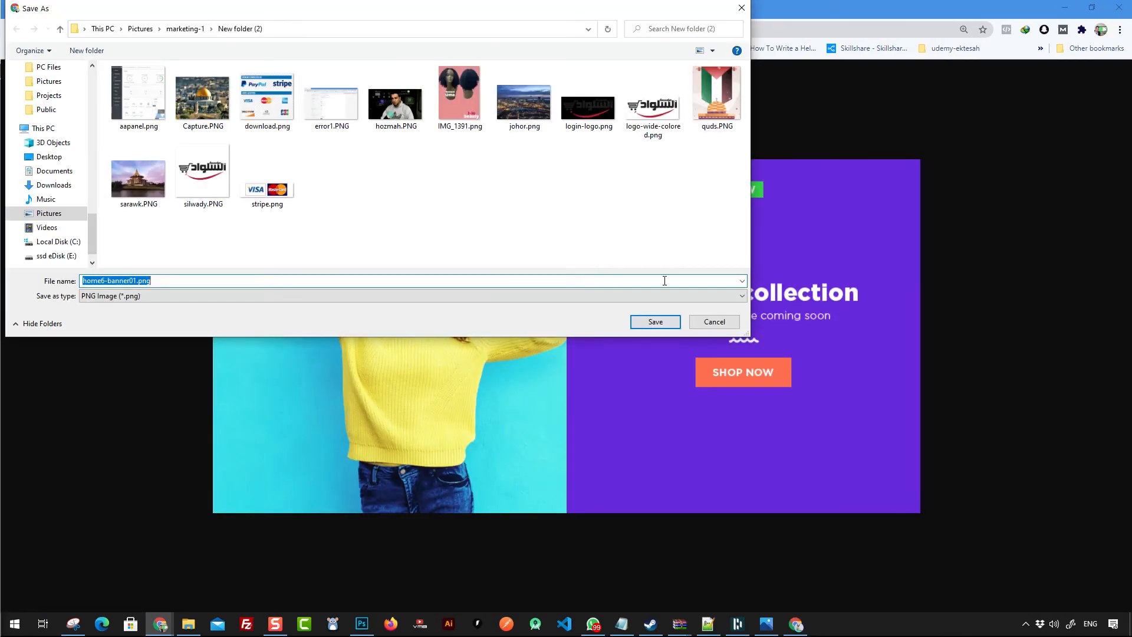
pyautogui.click(660, 323)
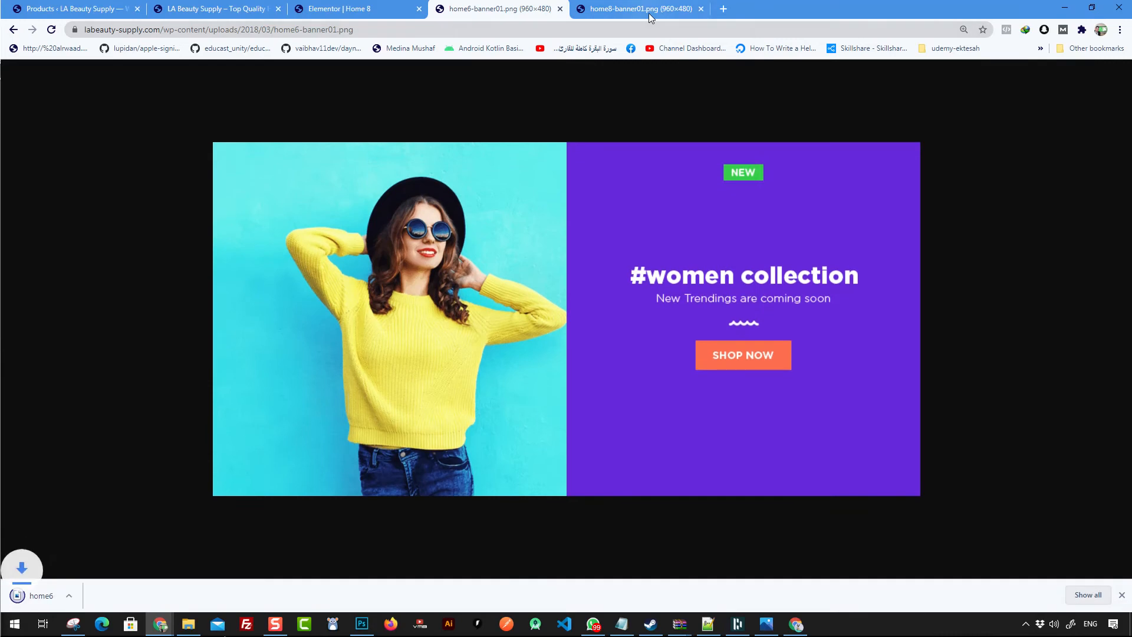
# - Save the home8-banner01.png image to the same folder and open it in Photoshop
pyautogui.click(640, 9)
pyautogui.rightClick(662, 265)
pyautogui.click(705, 285)
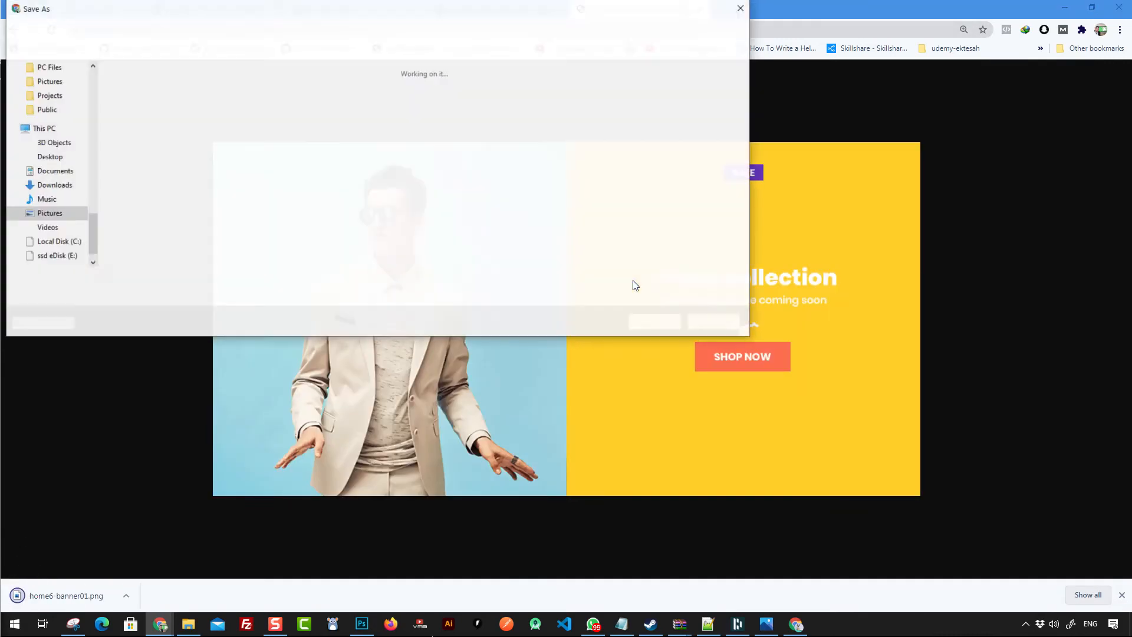
pyautogui.click(645, 323)
pyautogui.click(264, 596)
pyautogui.click(319, 557)
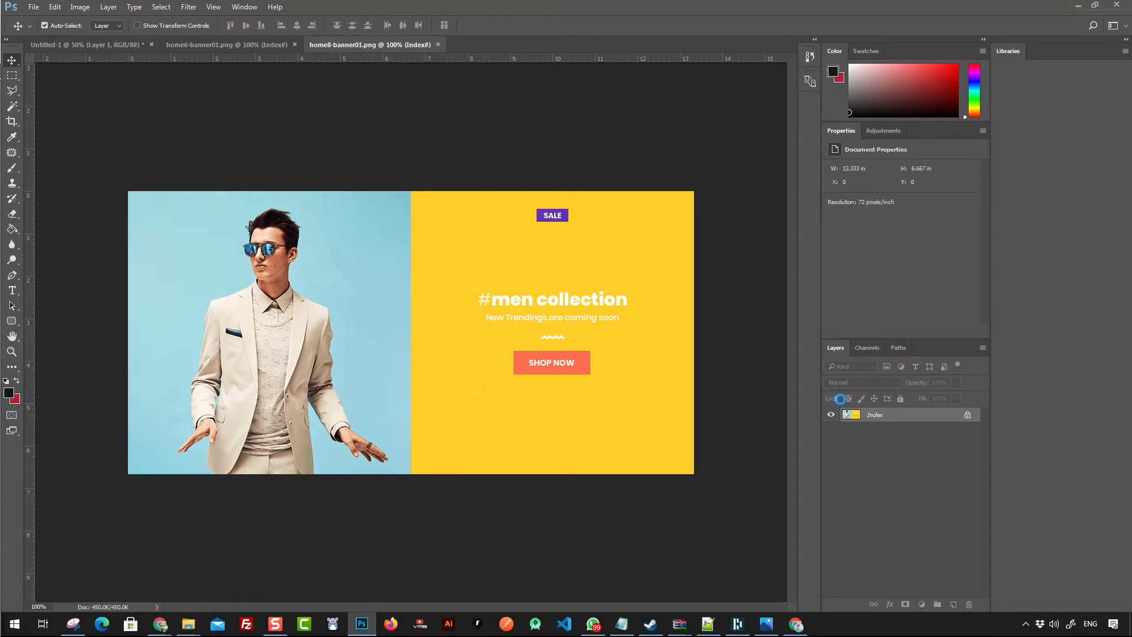
pyautogui.hotkey('ctrl', 'a')
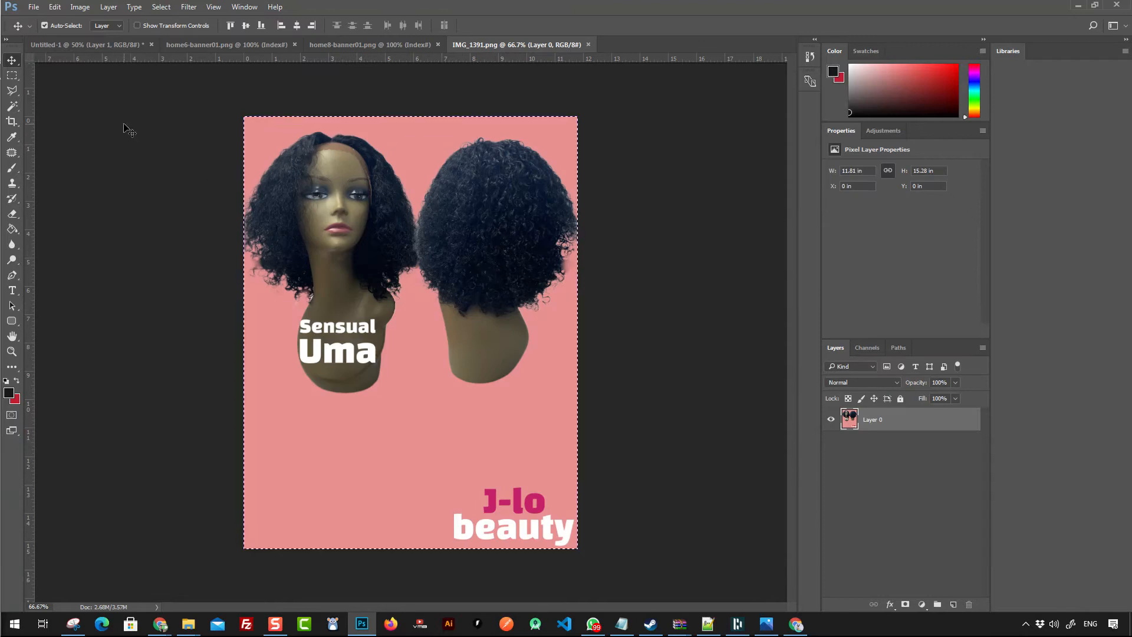
pyautogui.click(118, 135)
pyautogui.press('m')
pyautogui.moveTo(169, 98); pyautogui.dragTo(688, 409)
pyautogui.click(361, 45)
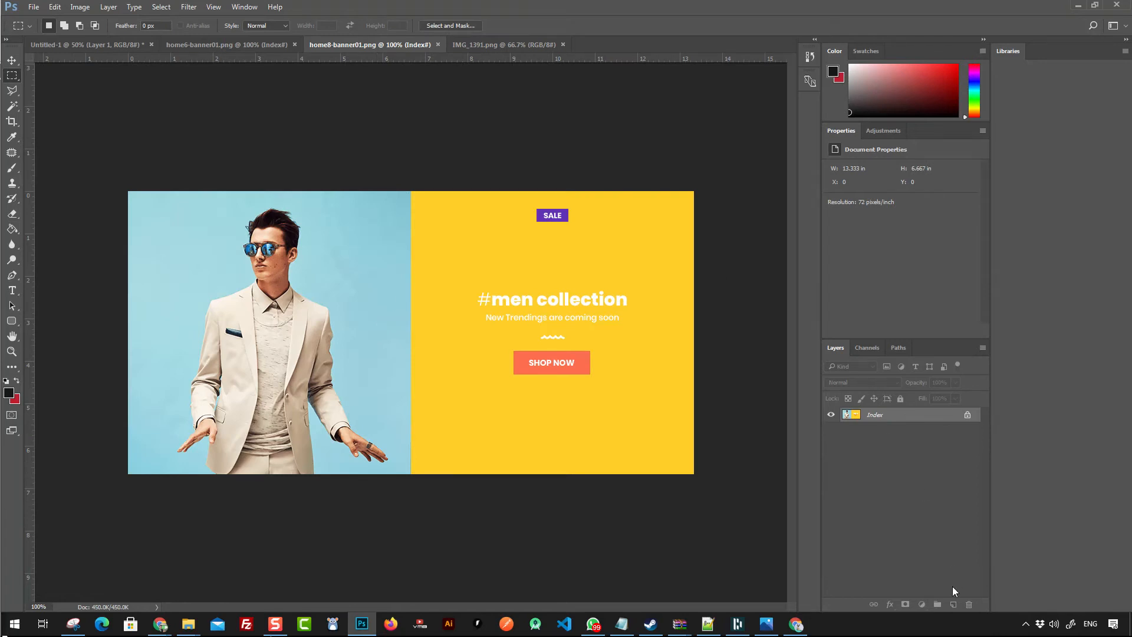
# - Copy the entire home8-banner01 image and paste it into a new document
pyautogui.press('v')
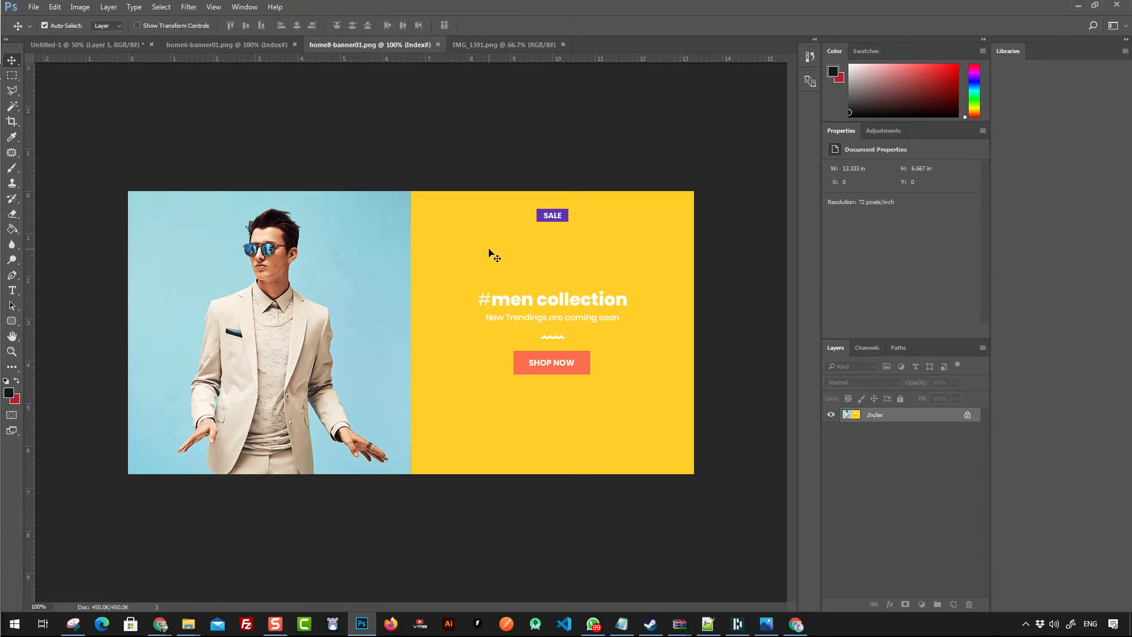
pyautogui.hotkey('ctrl', 'a')
pyautogui.hotkey('ctrl', 'x')
pyautogui.hotkey('ctrl', 'z')
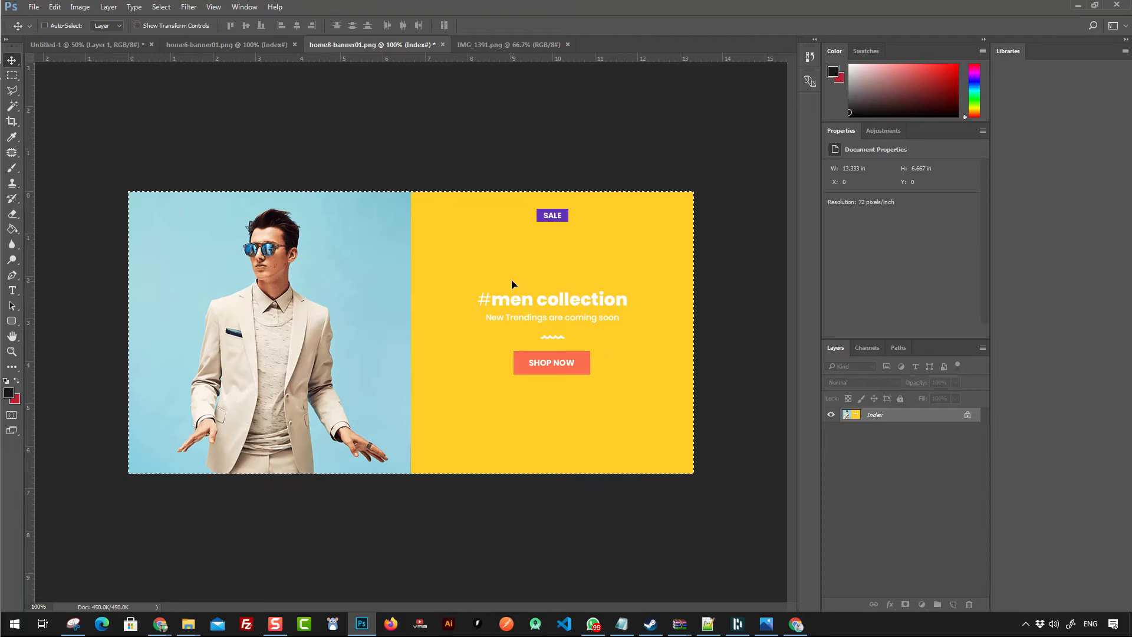
pyautogui.hotkey('alt', 'f')
pyautogui.press('Escape')
pyautogui.hotkey('ctrl', 'n')
pyautogui.click(684, 156)
pyautogui.hotkey('ctrl', 'v')
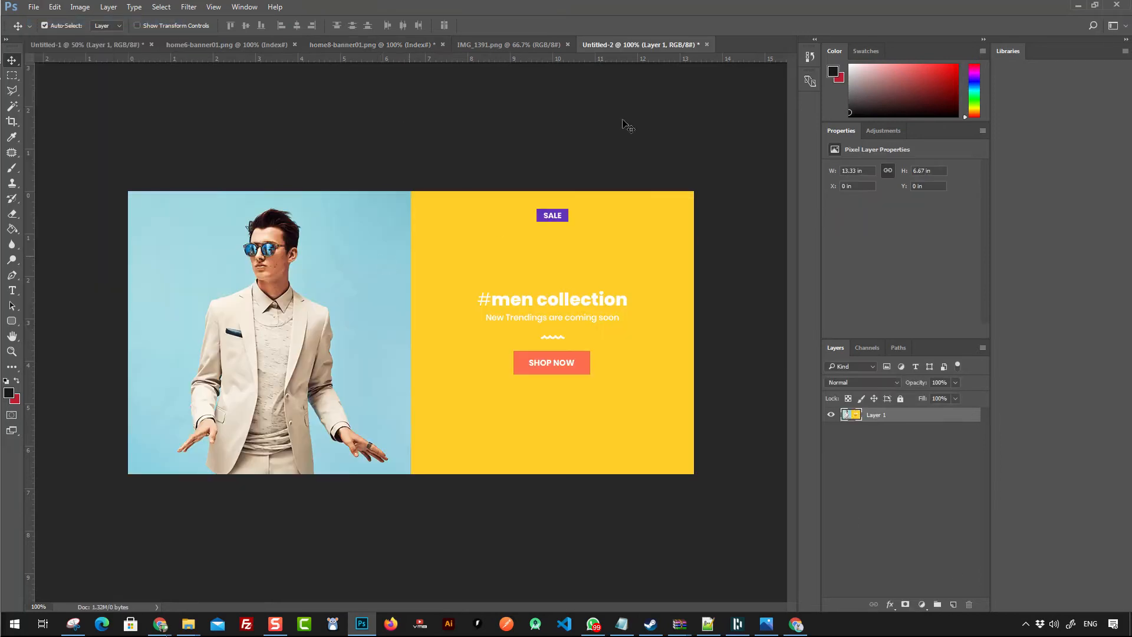
# - Place the IMG_1391 wig photo into the new banner document
pyautogui.click(511, 45)
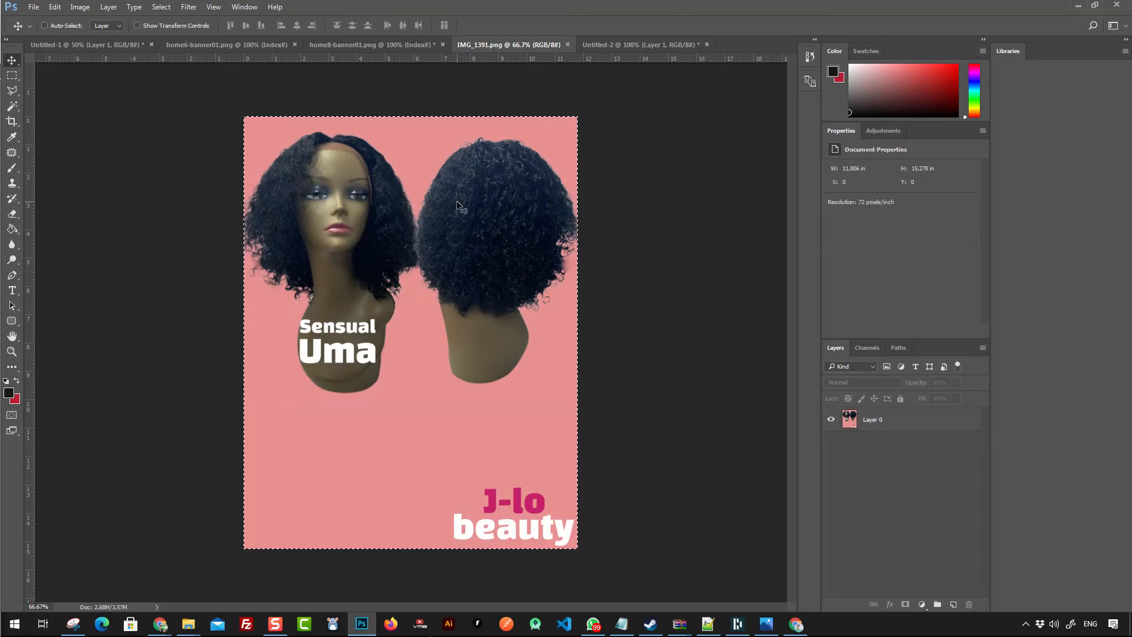
pyautogui.click(620, 43)
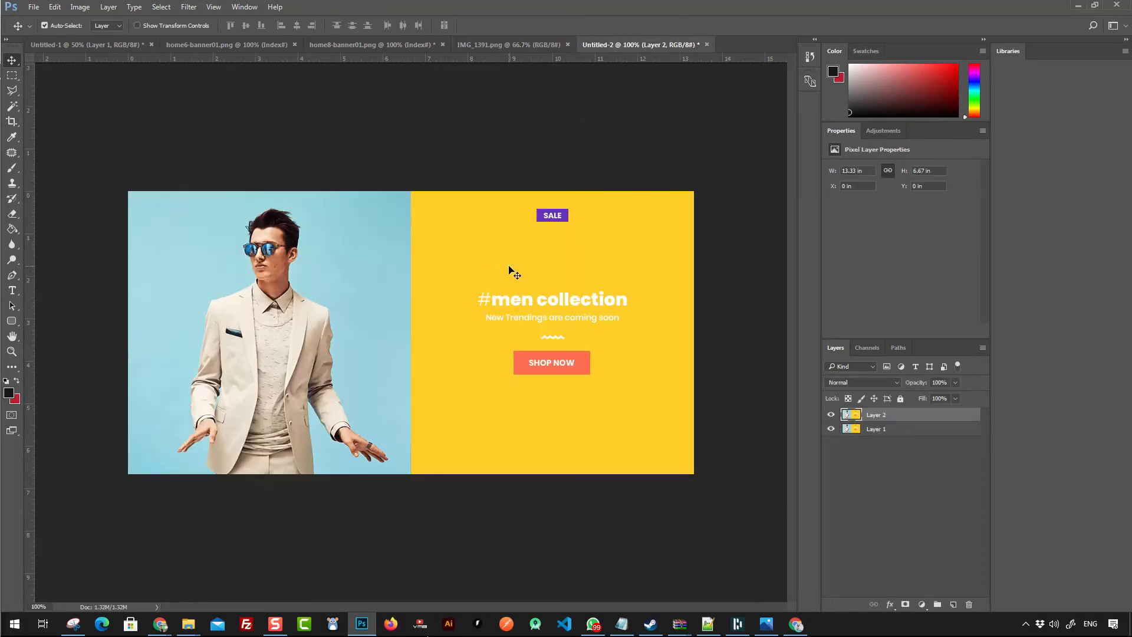
pyautogui.hotkey('ctrl', 'v')
pyautogui.click(512, 46)
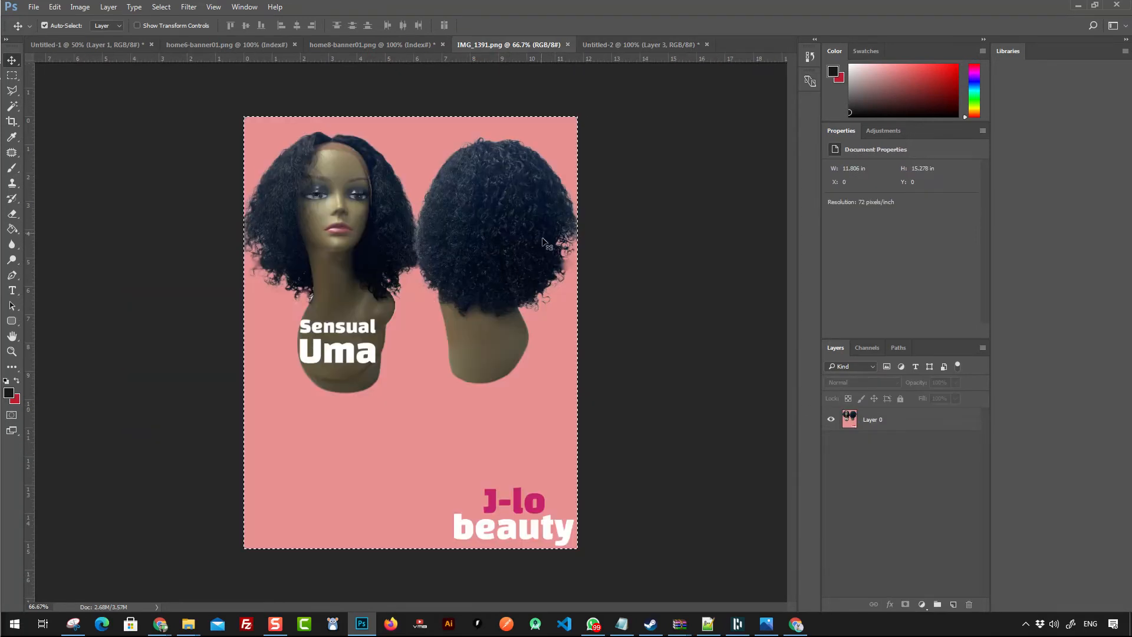
pyautogui.click(548, 260)
pyautogui.click(550, 233)
pyautogui.press('m')
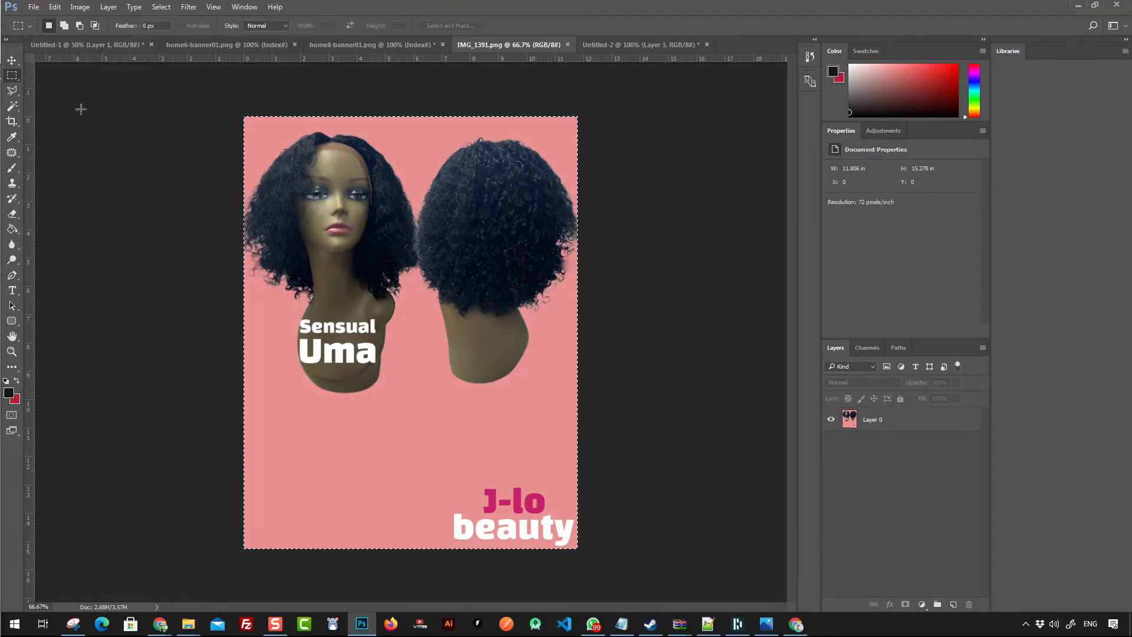
pyautogui.moveTo(228, 110); pyautogui.dragTo(610, 299)
pyautogui.moveTo(661, 401); pyautogui.dragTo(665, 408)
pyautogui.click(647, 45)
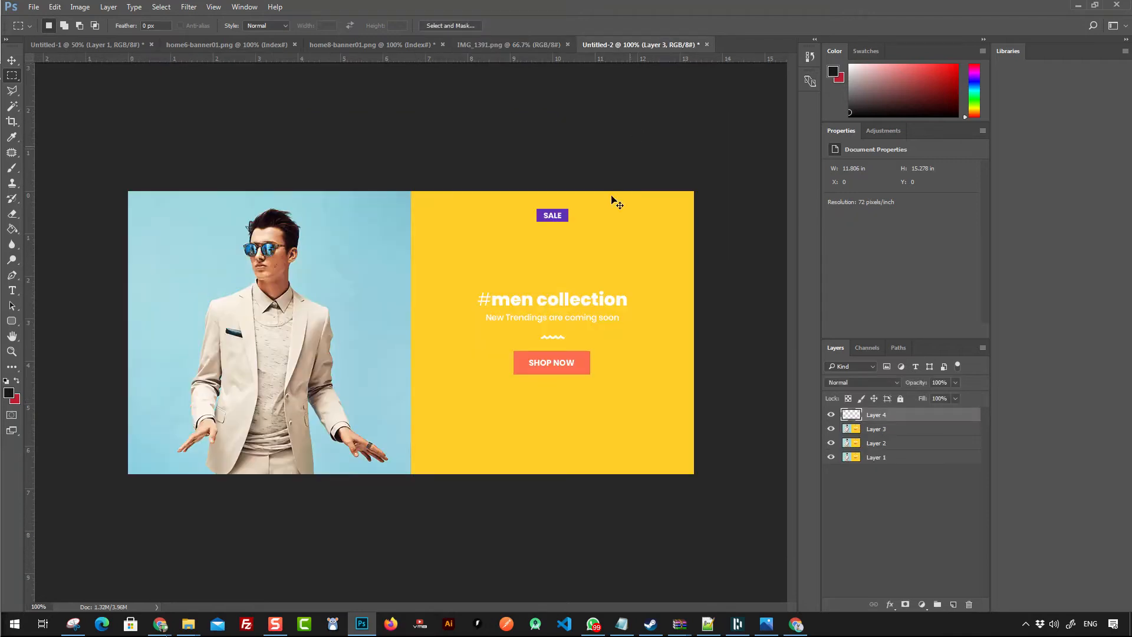
pyautogui.click(499, 45)
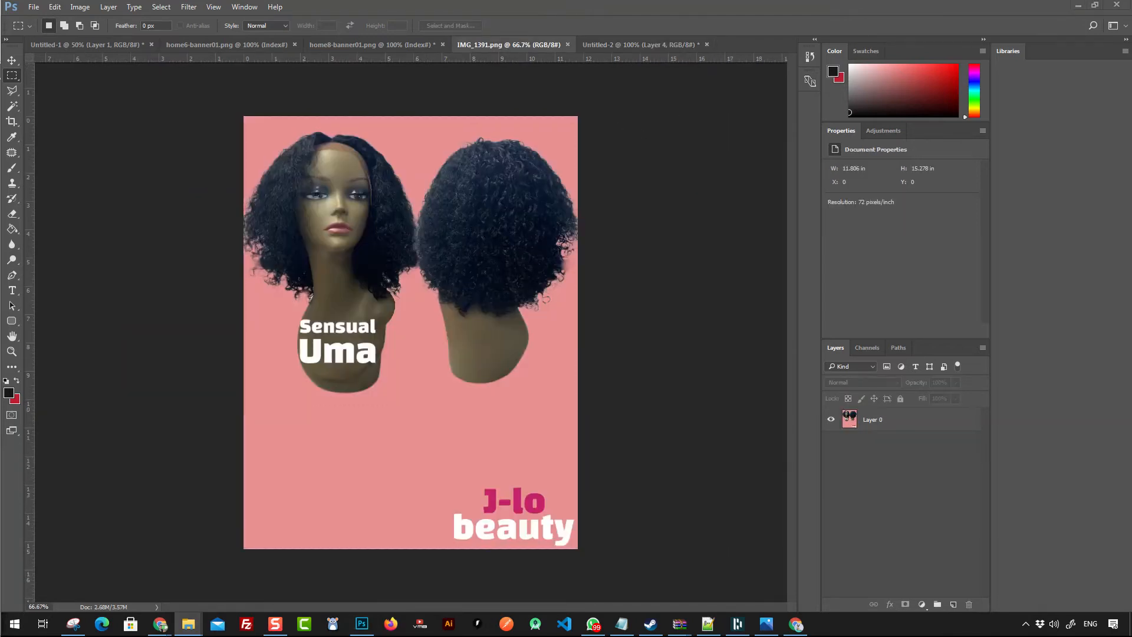
pyautogui.moveTo(533, 129); pyautogui.dragTo(683, 47)
pyautogui.press('Return')
pyautogui.click(678, 45)
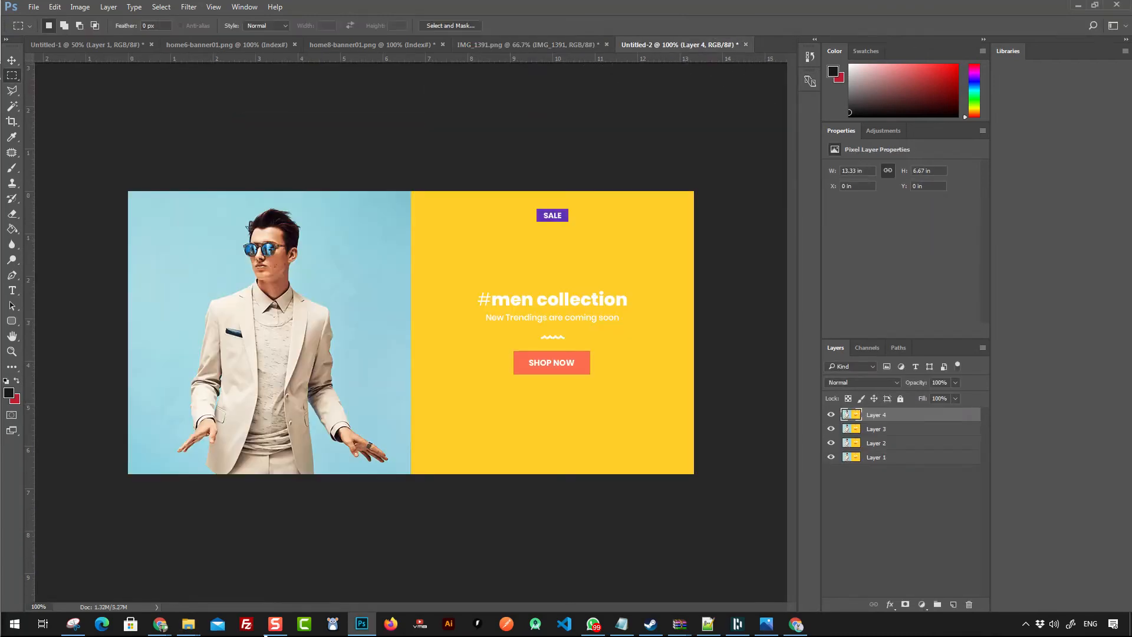
pyautogui.moveTo(1077, 605); pyautogui.dragTo(536, 404)
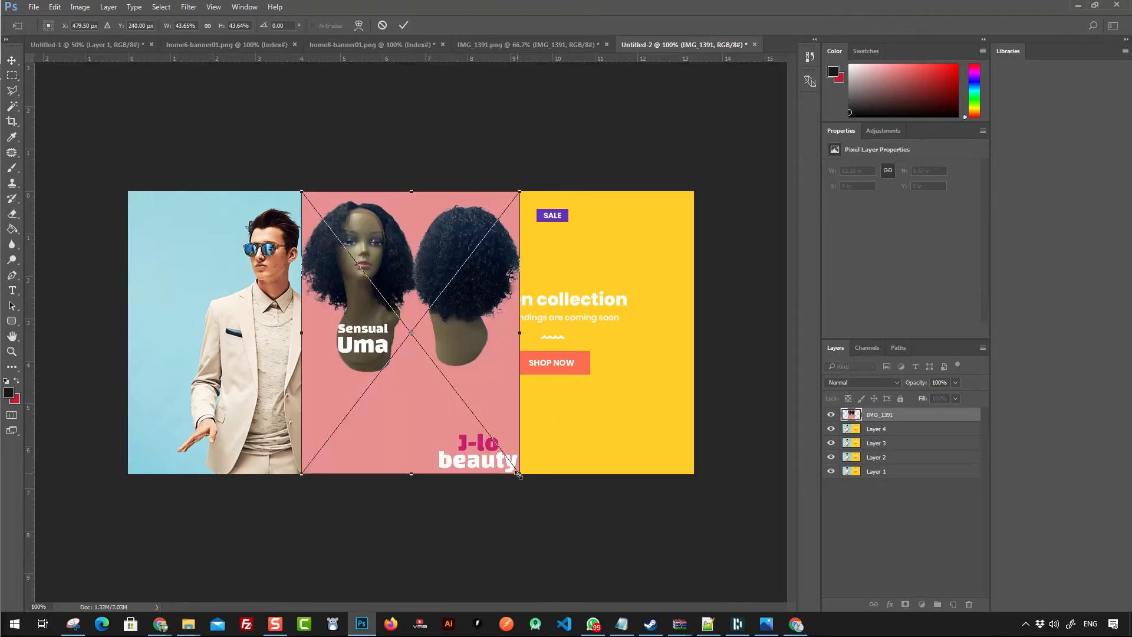
# - Scale the wig photo to about 53% and position it over the banner's left half
pyautogui.moveTo(518, 473); pyautogui.dragTo(633, 621)
pyautogui.moveTo(555, 468); pyautogui.dragTo(462, 461)
pyautogui.moveTo(538, 180); pyautogui.dragTo(451, 303)
pyautogui.moveTo(398, 352); pyautogui.dragTo(342, 250)
pyautogui.moveTo(395, 519); pyautogui.dragTo(415, 542)
pyautogui.moveTo(366, 456); pyautogui.dragTo(354, 452)
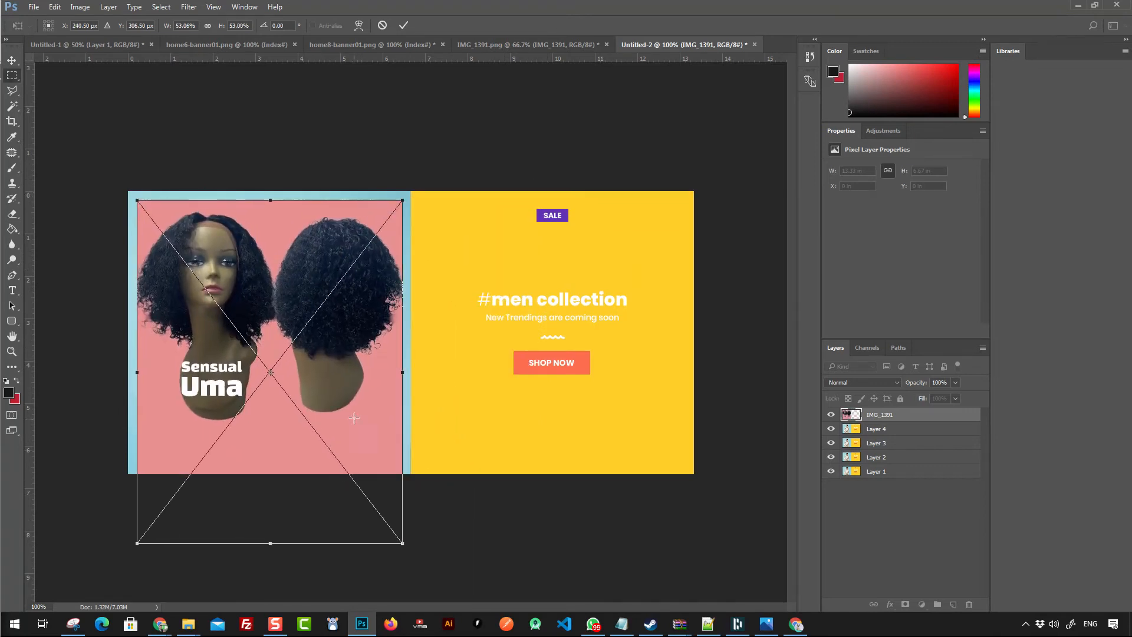
pyautogui.press('Return')
pyautogui.rightClick(870, 415)
pyautogui.click(908, 93)
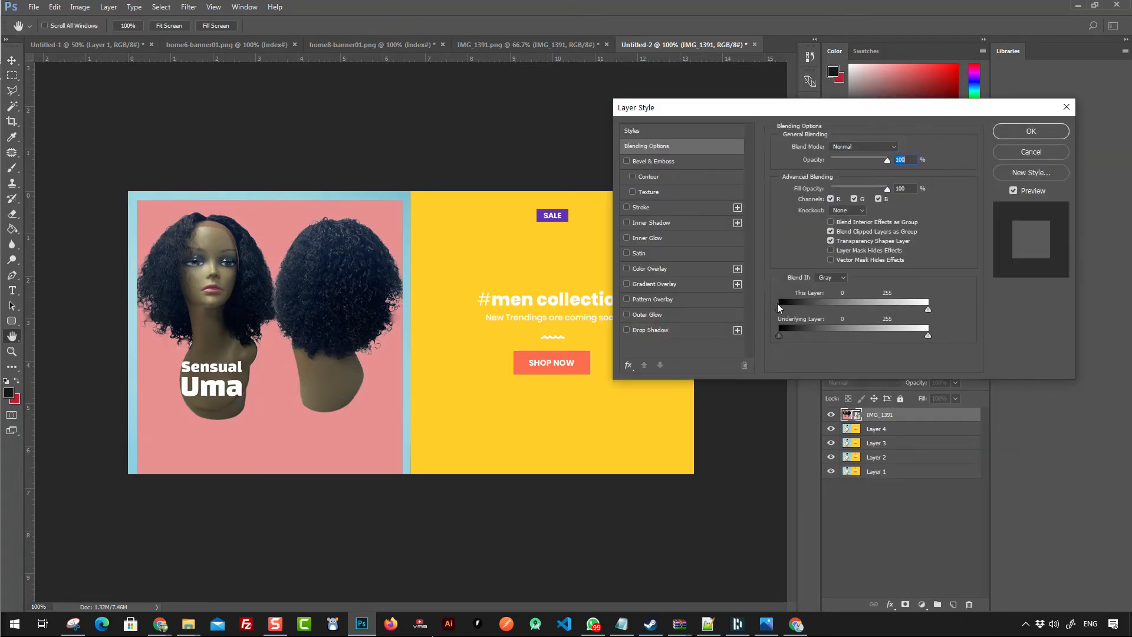
pyautogui.moveTo(778, 308); pyautogui.dragTo(715, 298)
pyautogui.click(1017, 154)
# - Rasterize the wig photo layer and delete its pink background using Magic Wand selections
pyautogui.click(12, 106)
pyautogui.click(277, 222)
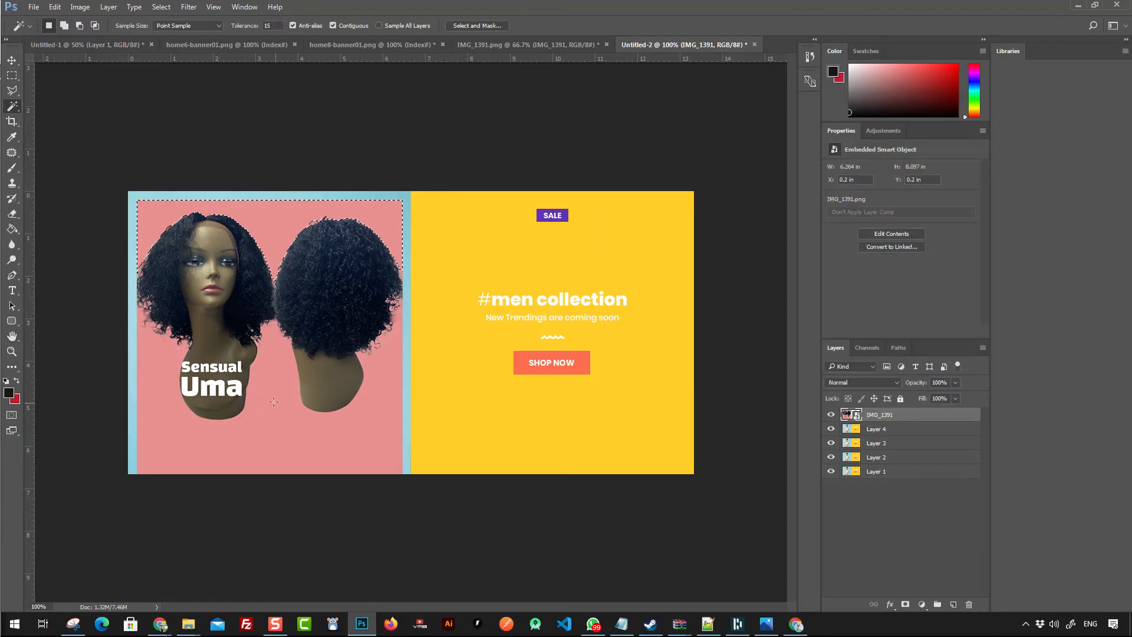
pyautogui.click(12, 229)
pyautogui.click(128, 230)
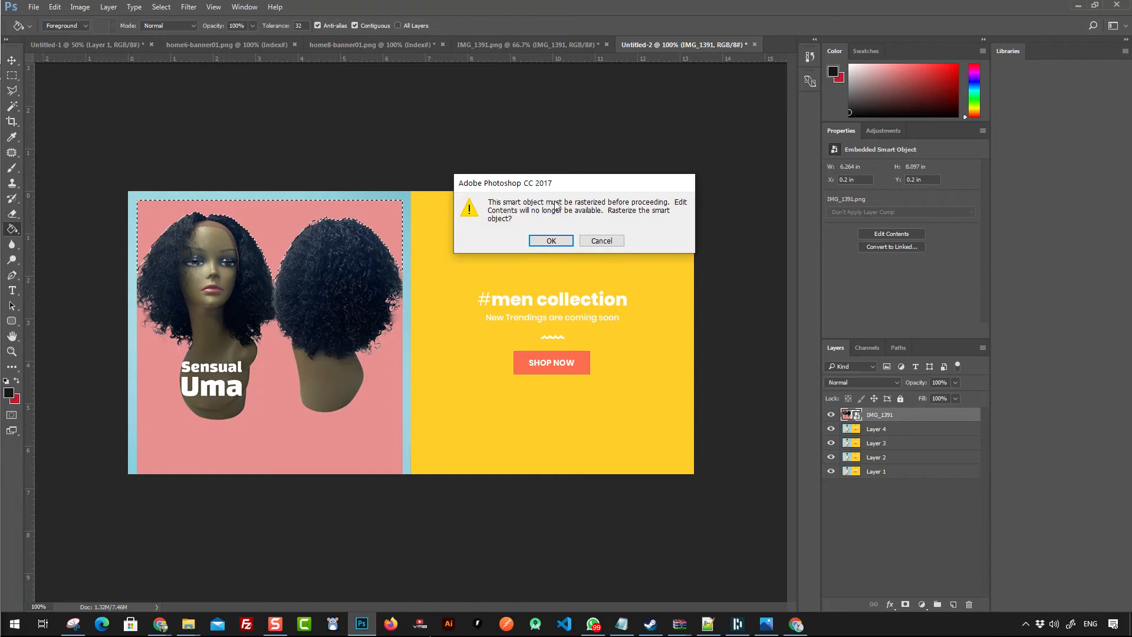
pyautogui.click(547, 240)
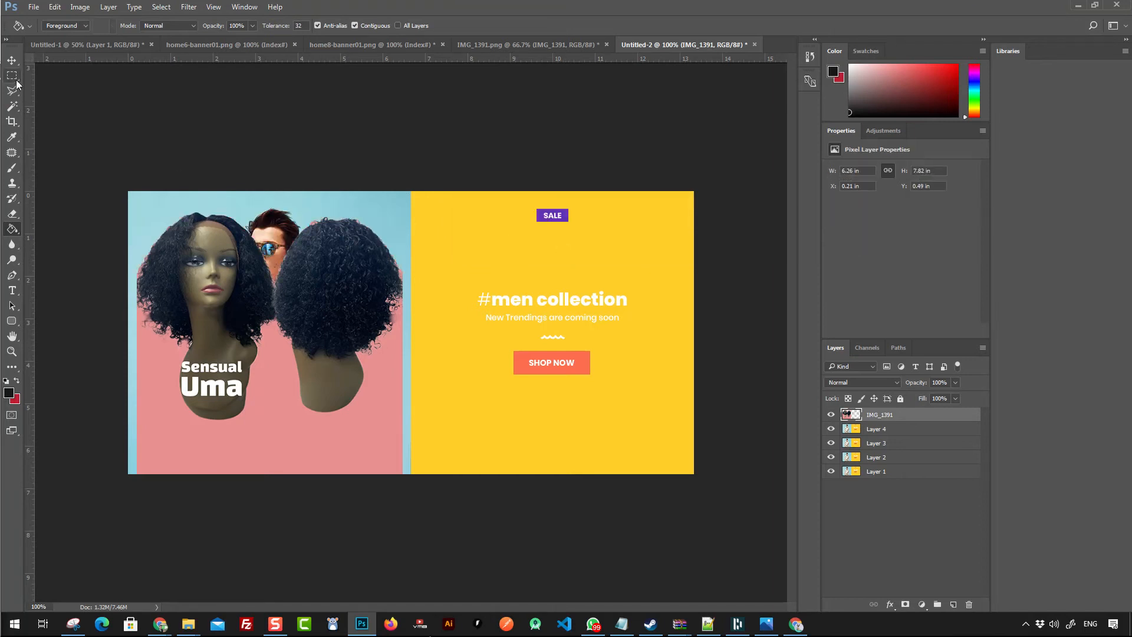
pyautogui.click(12, 106)
pyautogui.click(293, 413)
pyautogui.press('Delete')
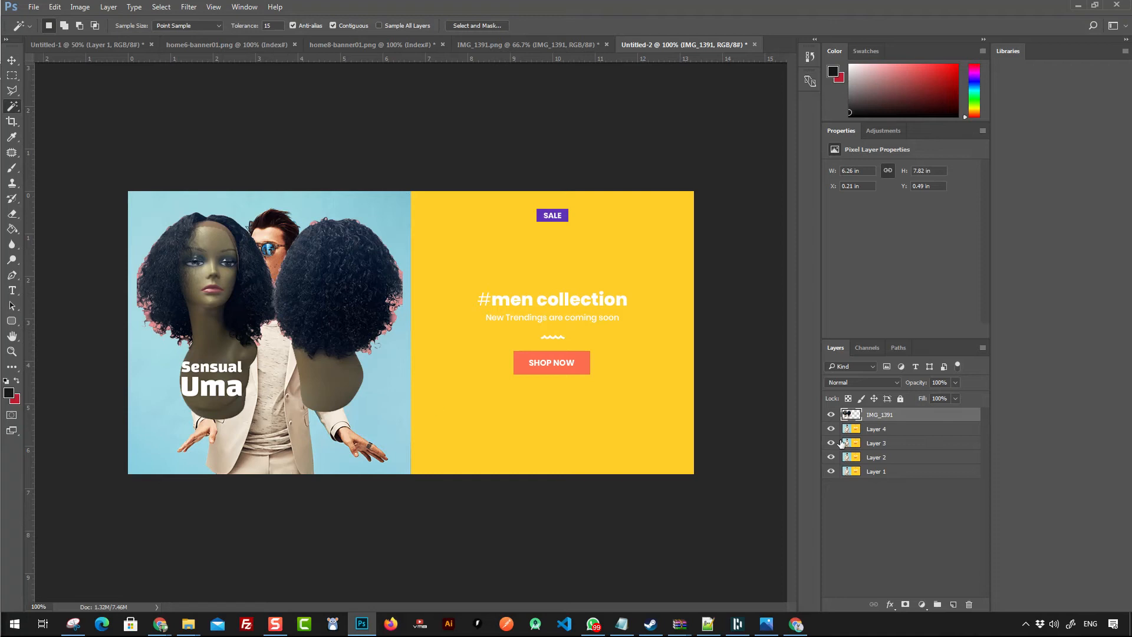
# - Select a thin strip of Layer 4's blue background and stretch it down to cover the man
pyautogui.click(862, 428)
pyautogui.click(12, 75)
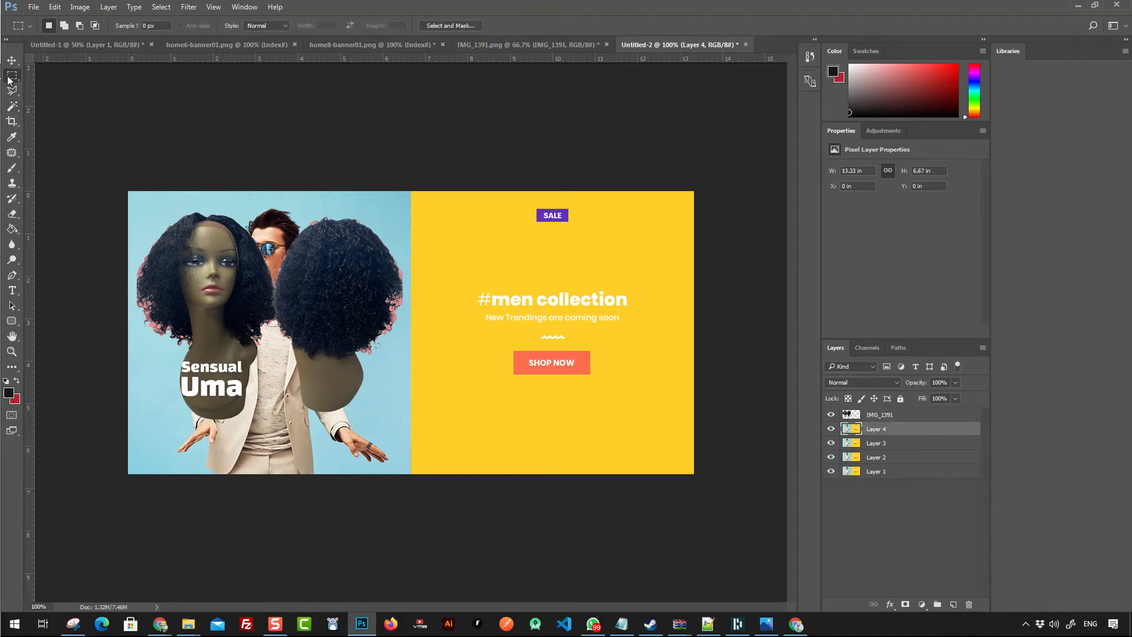
pyautogui.moveTo(127, 190); pyautogui.dragTo(407, 200)
pyautogui.hotkey('ctrl', 't')
pyautogui.moveTo(266, 207); pyautogui.dragTo(265, 518)
pyautogui.press('Return')
pyautogui.click(397, 149)
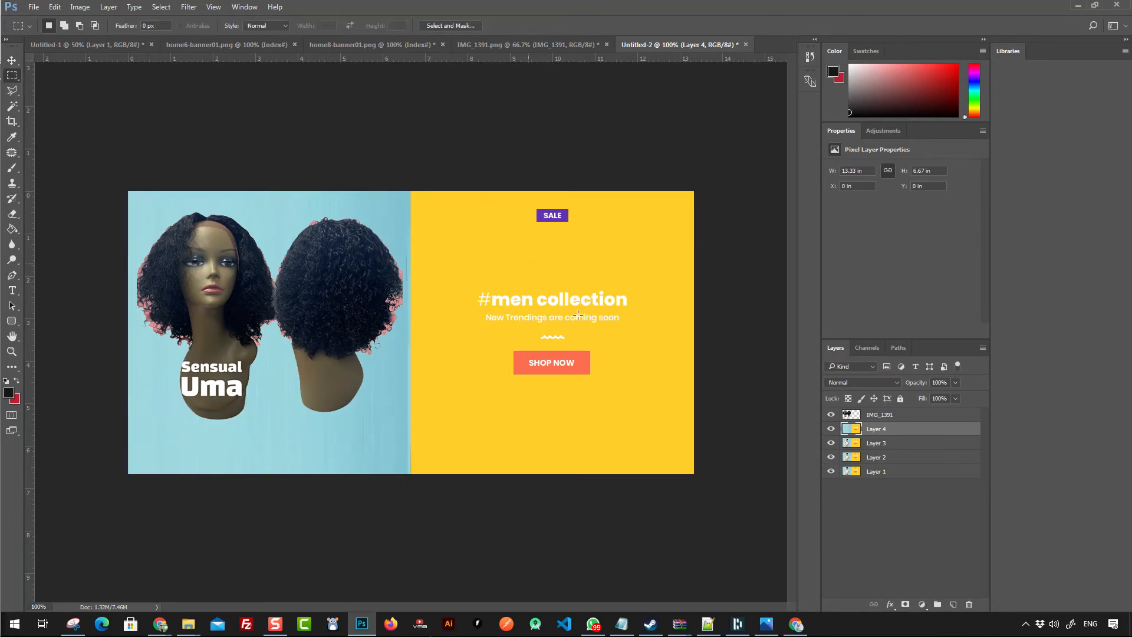
# - Paint over the 'men collection' heading with the yellow sampled from the banner background
pyautogui.hotkey('ctrl', '0')
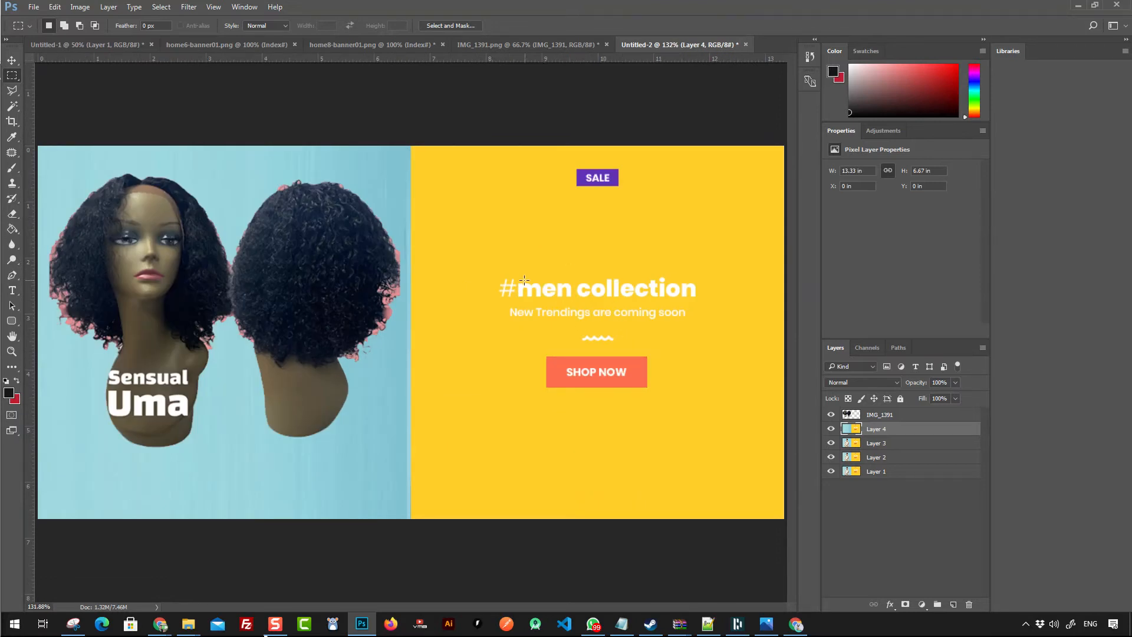
pyautogui.moveTo(518, 275); pyautogui.dragTo(703, 301)
pyautogui.click(9, 392)
pyautogui.click(498, 255)
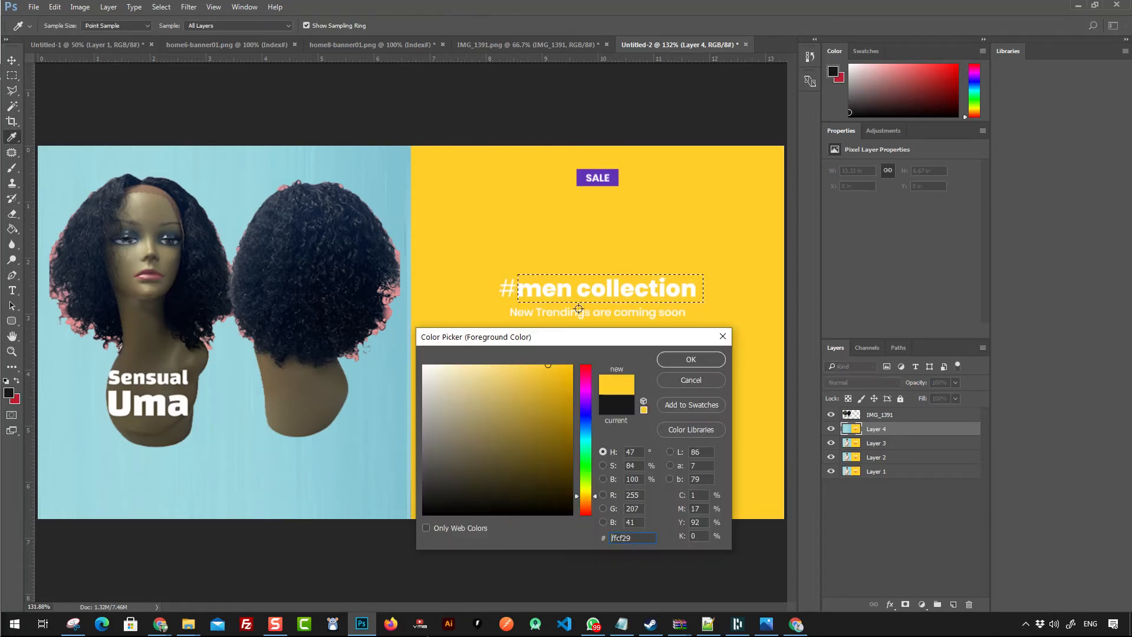
pyautogui.click(684, 356)
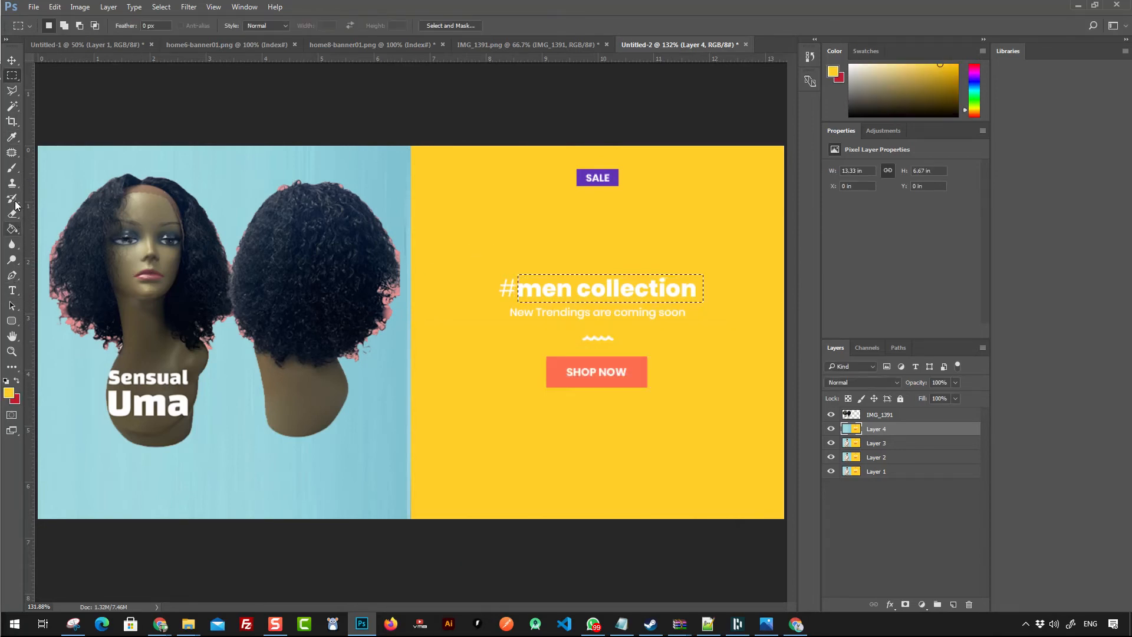
pyautogui.click(15, 169)
pyautogui.moveTo(514, 297)
pyautogui.mouseDown()
pyautogui.moveTo(491, 301)
pyautogui.moveTo(554, 286)
pyautogui.moveTo(544, 289)
pyautogui.moveTo(694, 292)
pyautogui.moveTo(636, 291)
pyautogui.mouseUp()
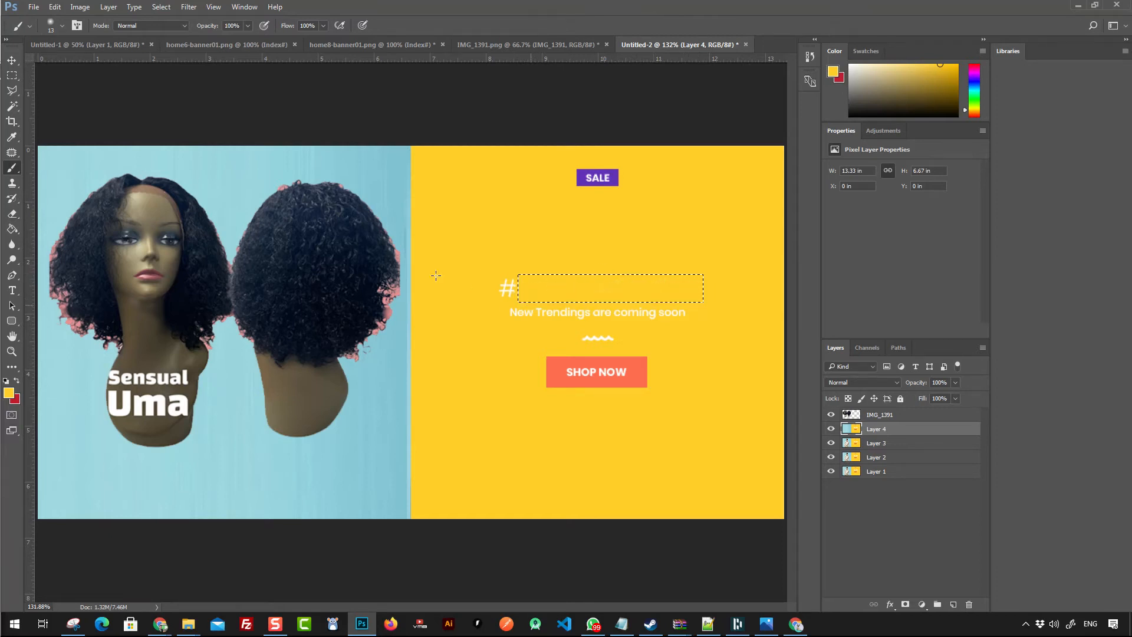
# - Set the foreground colour to white, ffffff
pyautogui.click(12, 76)
pyautogui.click(55, 114)
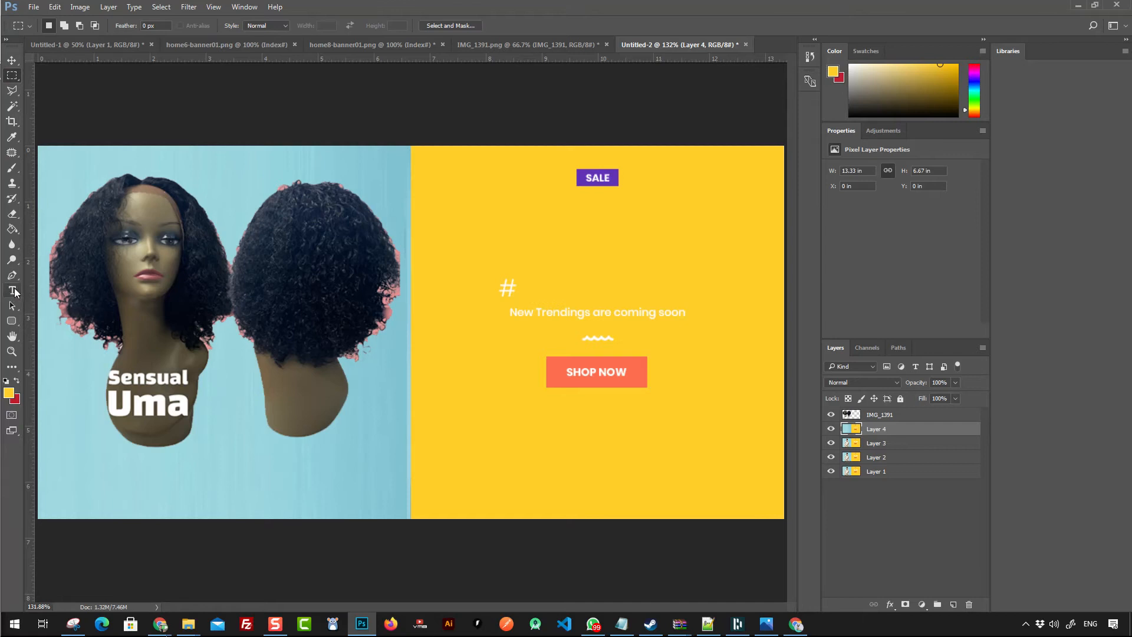
pyautogui.click(8, 393)
pyautogui.write('ffffff')
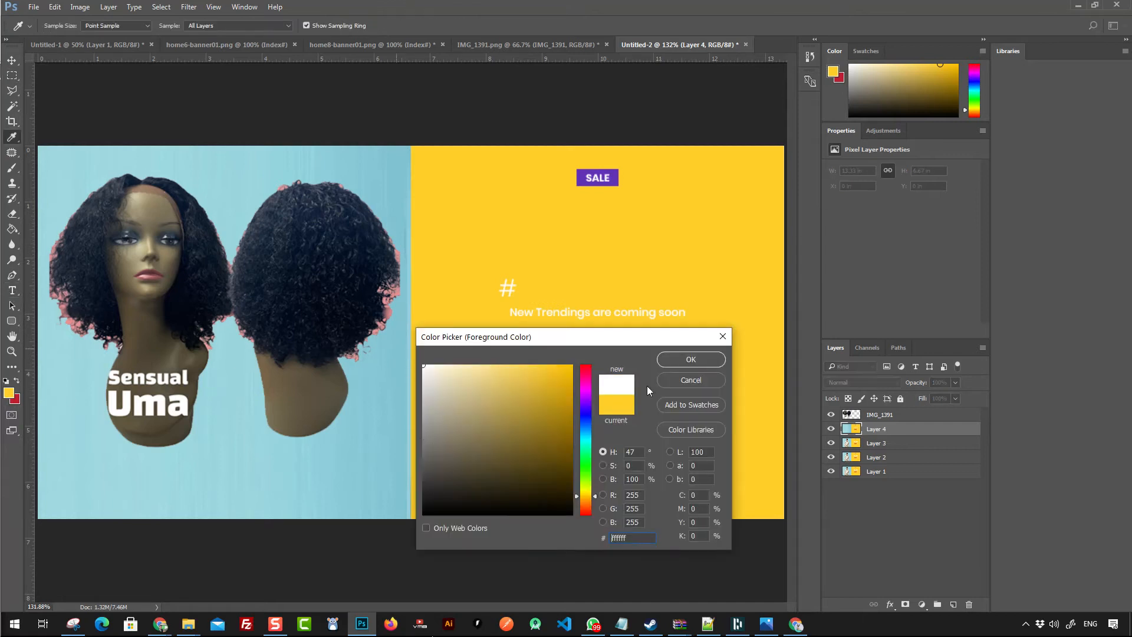
pyautogui.click(690, 359)
# - Create a text box on the yellow panel reading SPECIAL OFFER
pyautogui.press('t')
pyautogui.moveTo(436, 270); pyautogui.dragTo(718, 360)
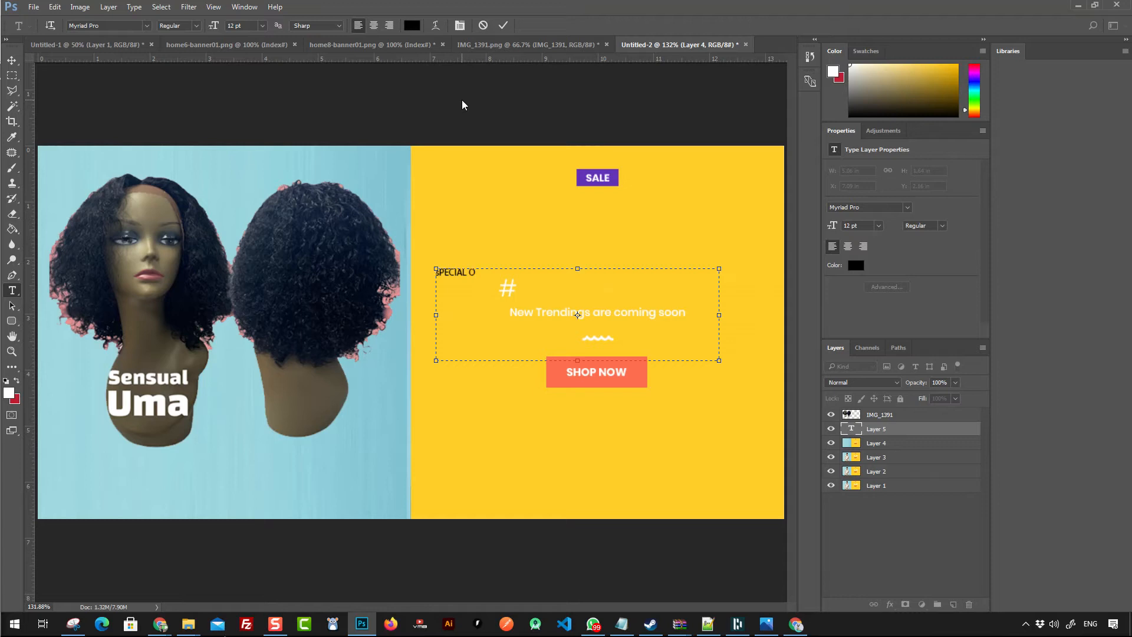
pyautogui.hotkey('ctrl', 'a')
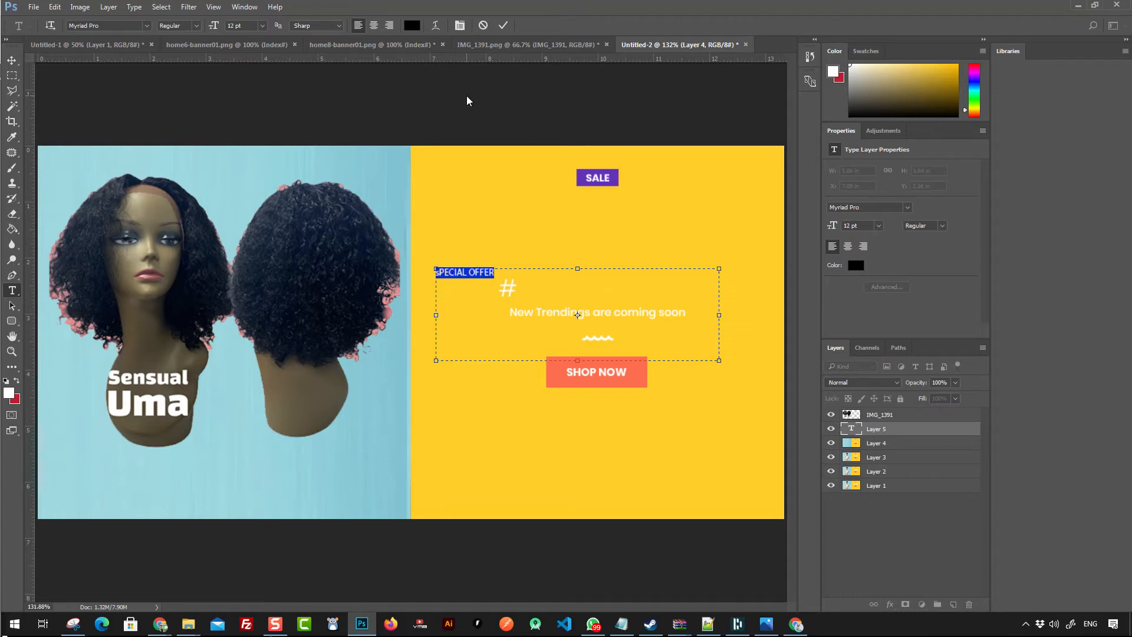
pyautogui.click(472, 276)
pyautogui.hotkey('ctrl', 'a')
pyautogui.click(455, 278)
pyautogui.press('Delete')
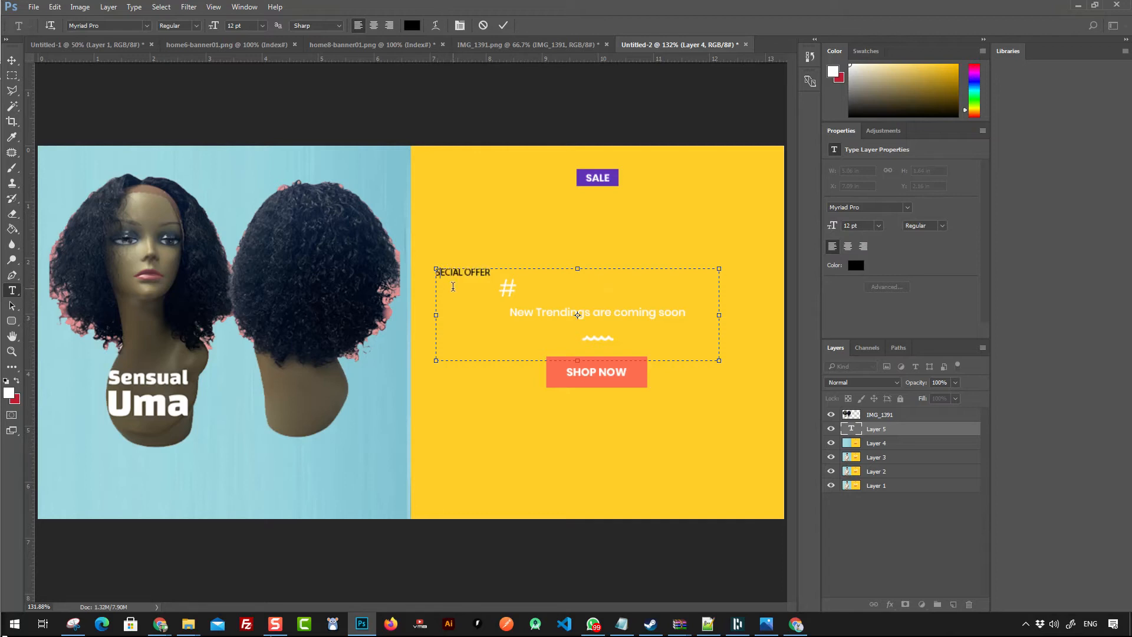
pyautogui.write('P')
# - Set the SPECIAL OFFER text colour to white, ffffff
pyautogui.hotkey('ctrl', 'a')
pyautogui.click(411, 25)
pyautogui.write('ffffff')
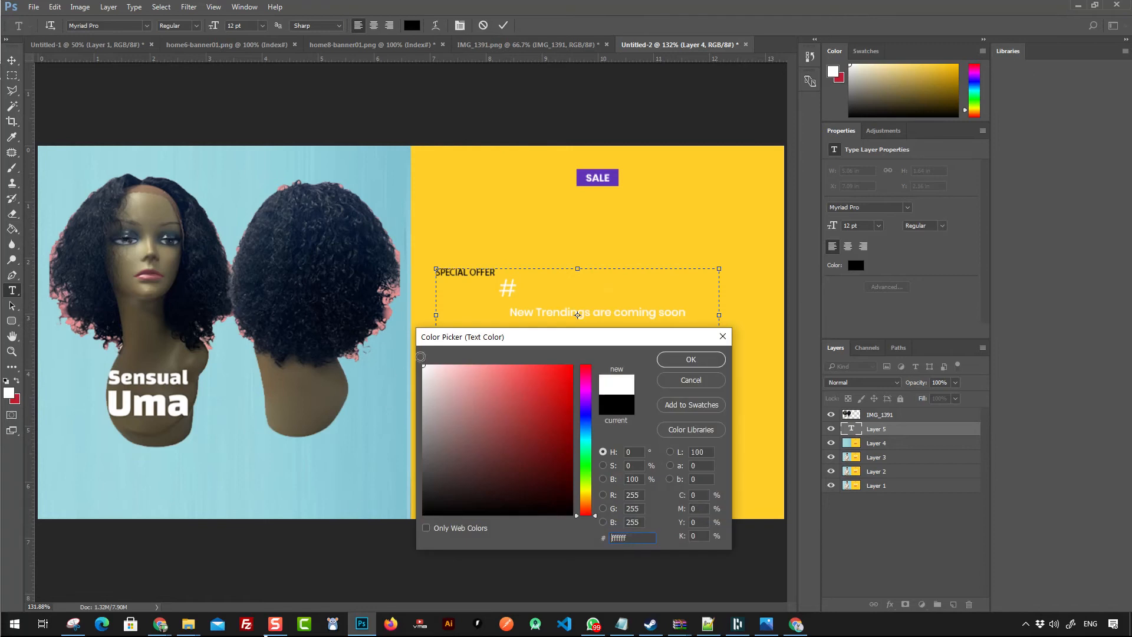
pyautogui.click(677, 356)
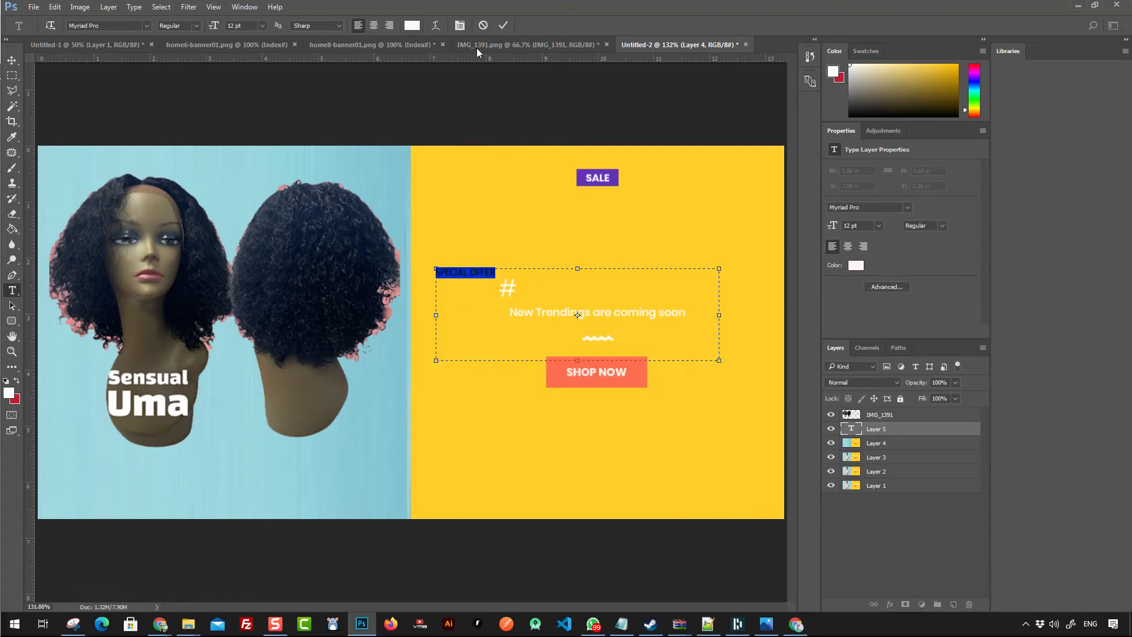
pyautogui.click(412, 25)
pyautogui.click(423, 359)
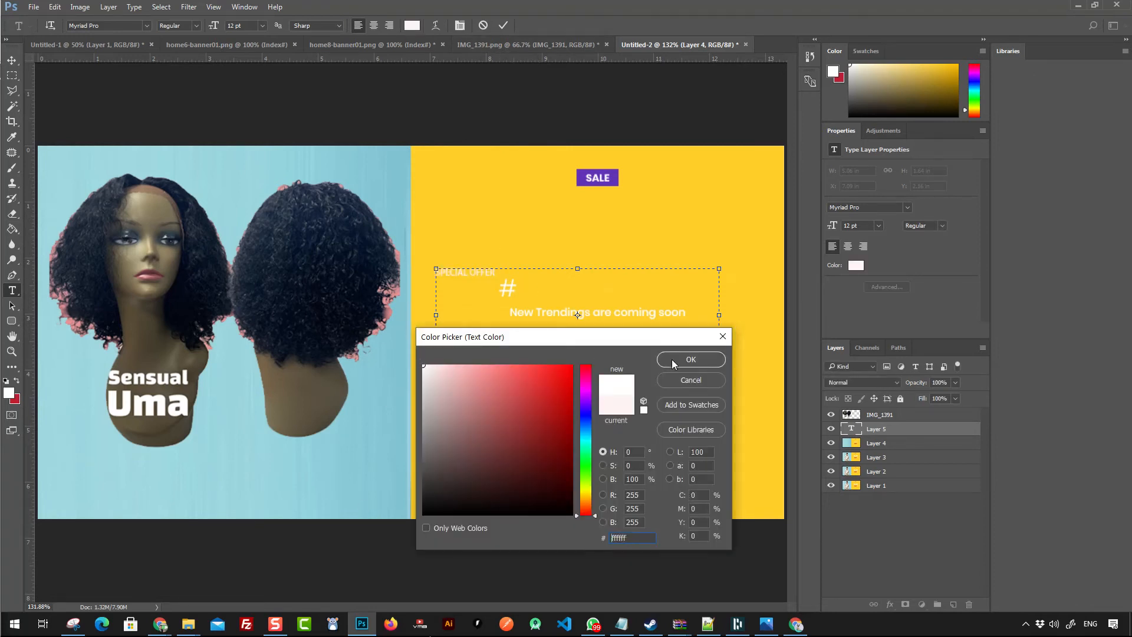
pyautogui.click(691, 359)
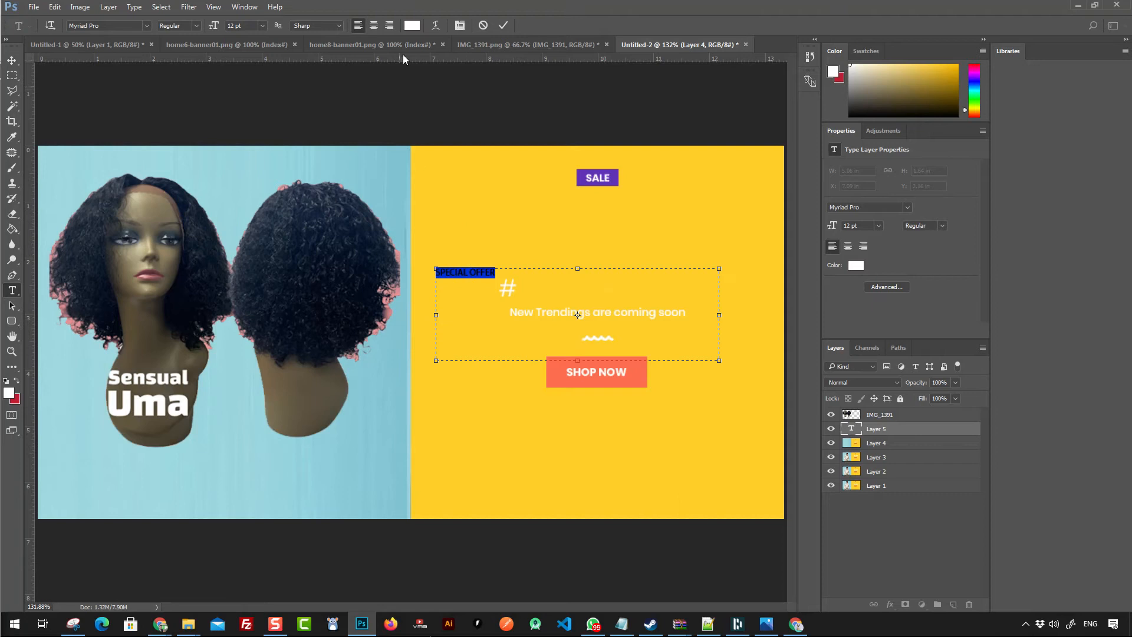
# - Set the SPECIAL OFFER text to 48 pt and move and scale it down beside the # above the tagline
pyautogui.click(263, 26)
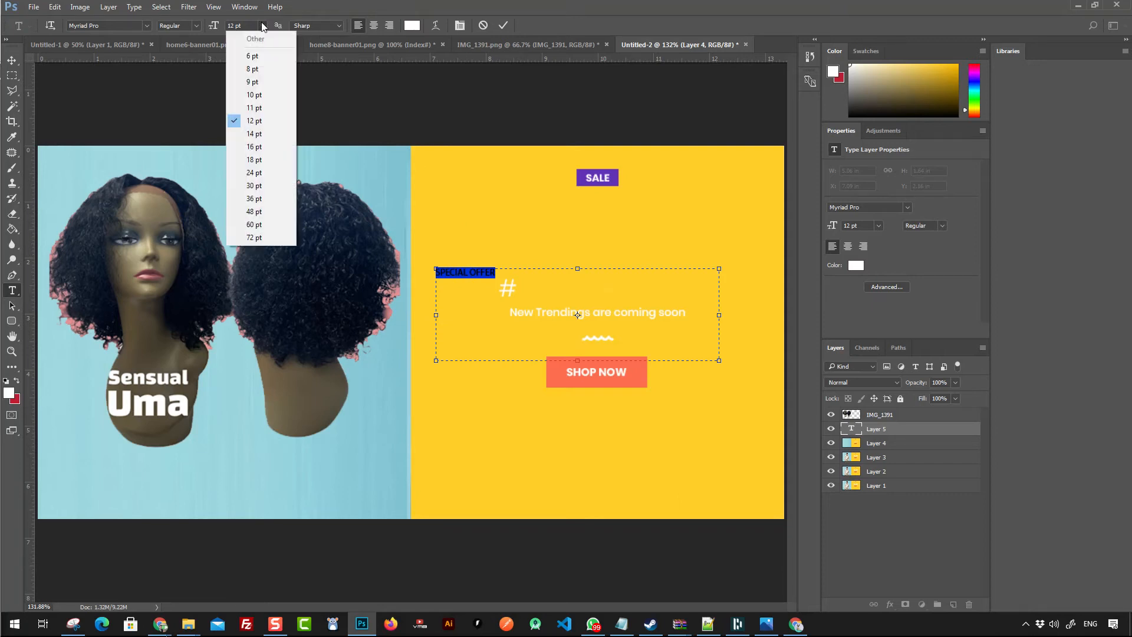
pyautogui.click(255, 212)
pyautogui.click(13, 61)
pyautogui.moveTo(559, 284); pyautogui.dragTo(634, 284)
pyautogui.hotkey('ctrl', 't')
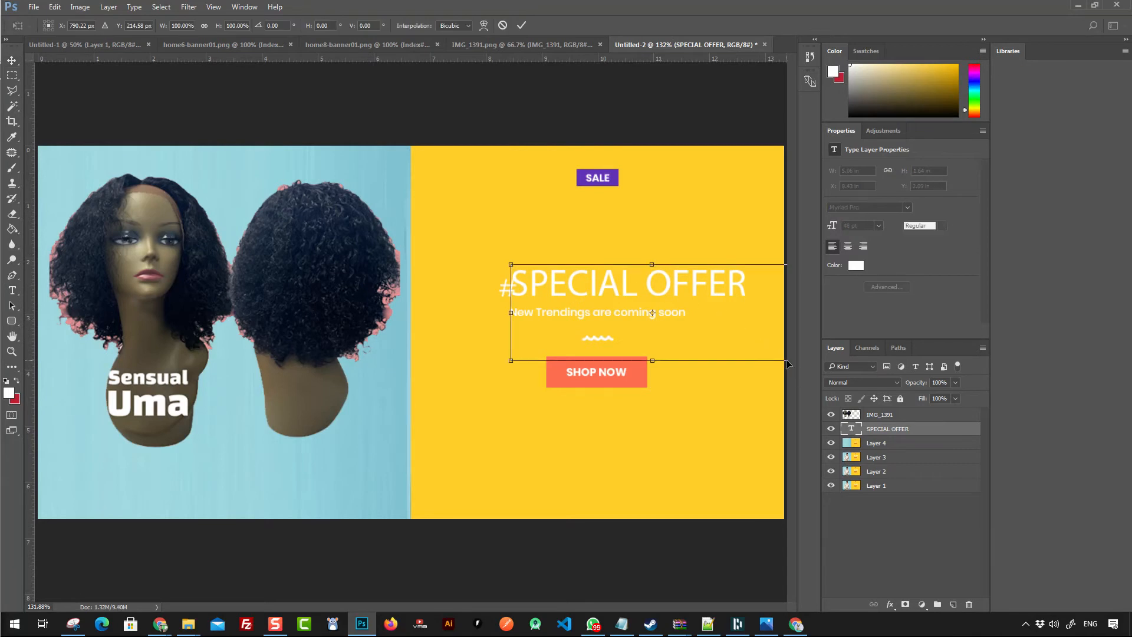
pyautogui.moveTo(530, 354); pyautogui.dragTo(570, 295)
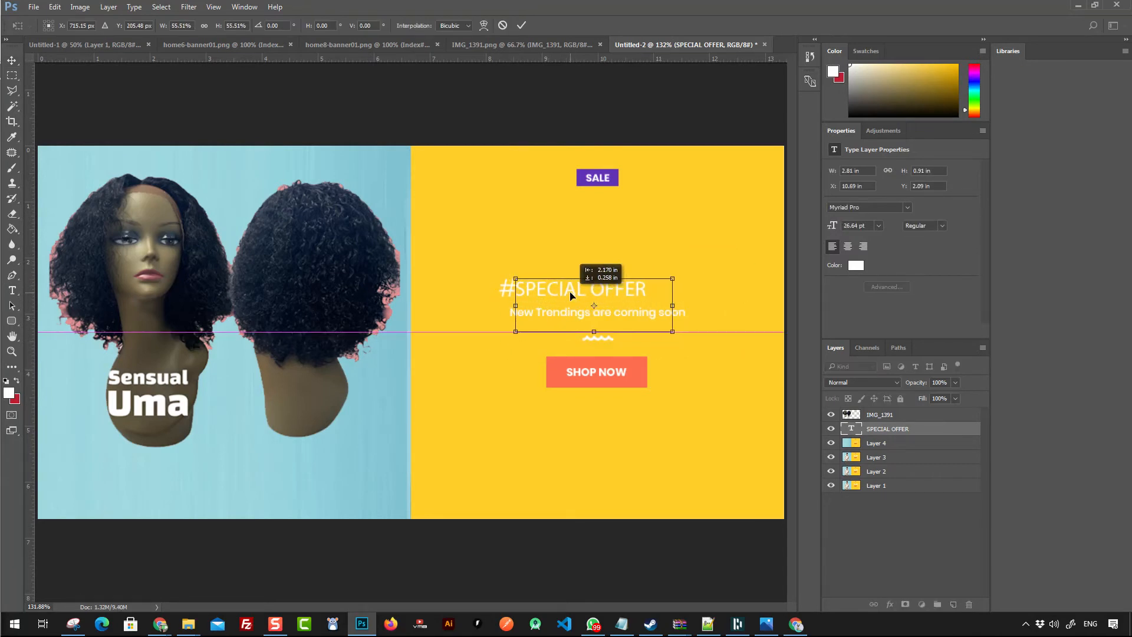
pyautogui.press('Return')
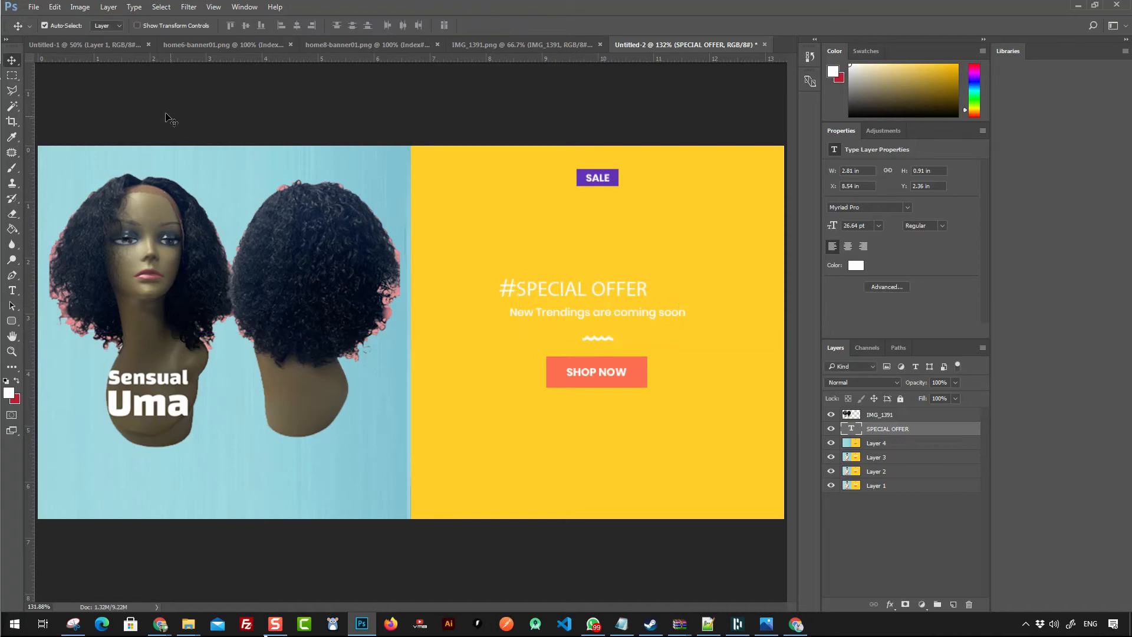
# - Save the finished banner as a PNG file named offer1 in the labeauty-supply.com project folder
pyautogui.click(34, 7)
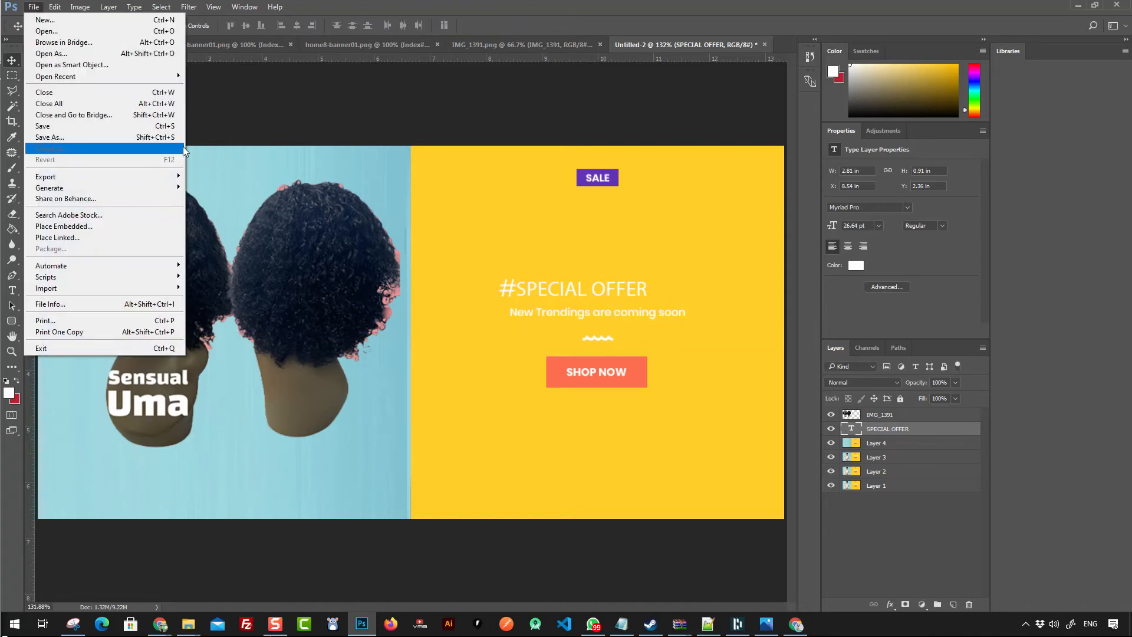
pyautogui.click(89, 137)
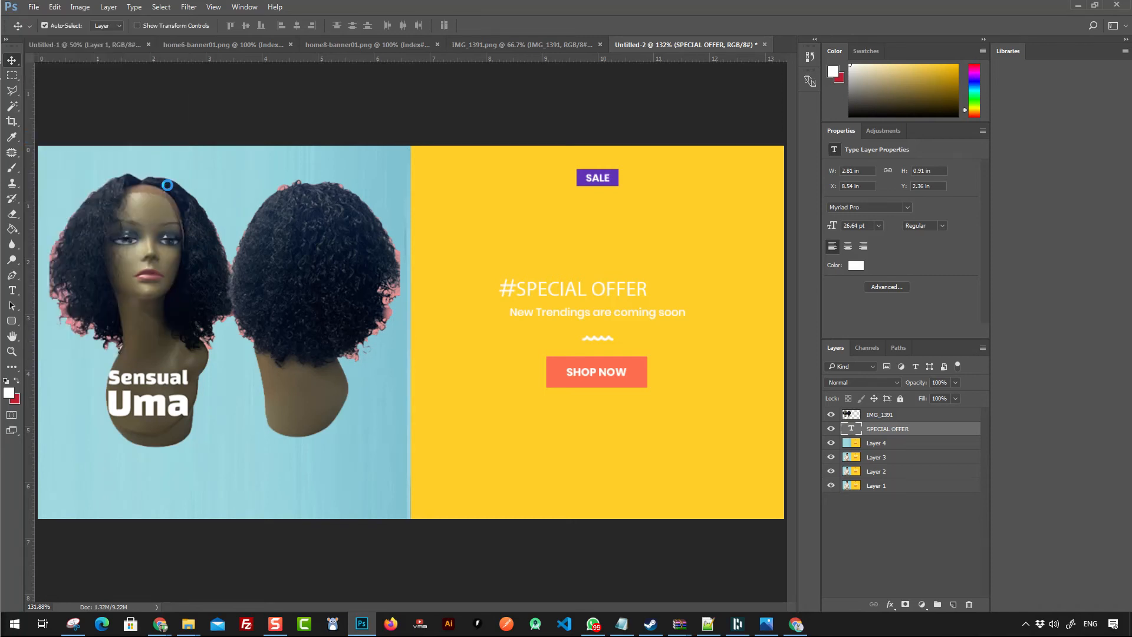
pyautogui.click(193, 201)
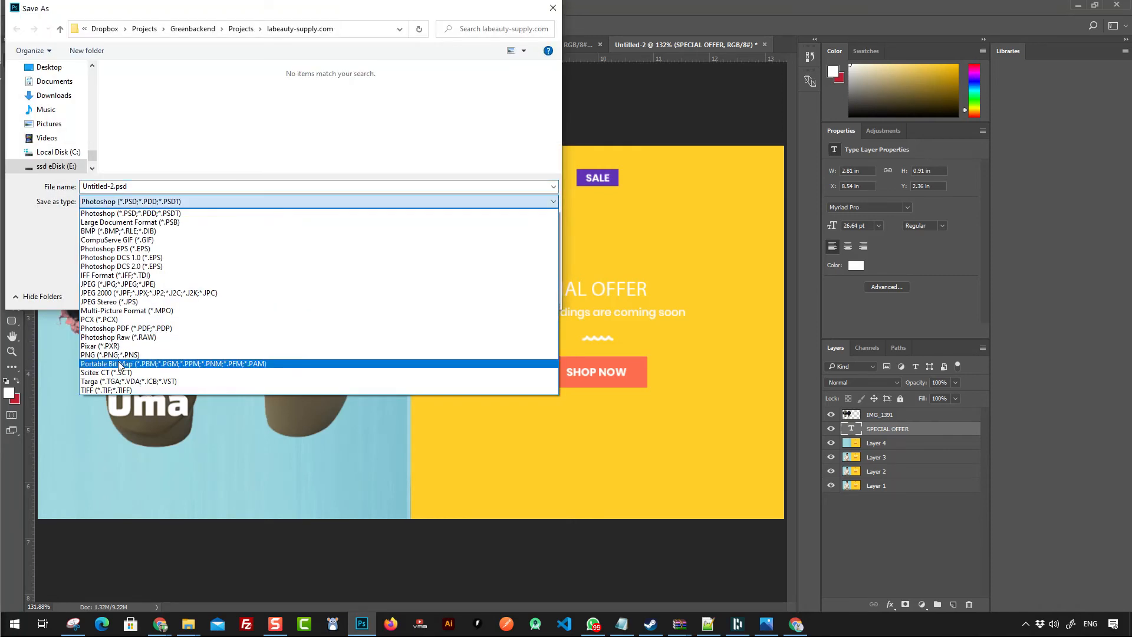
pyautogui.click(110, 354)
pyautogui.click(194, 183)
pyautogui.write('offer1')
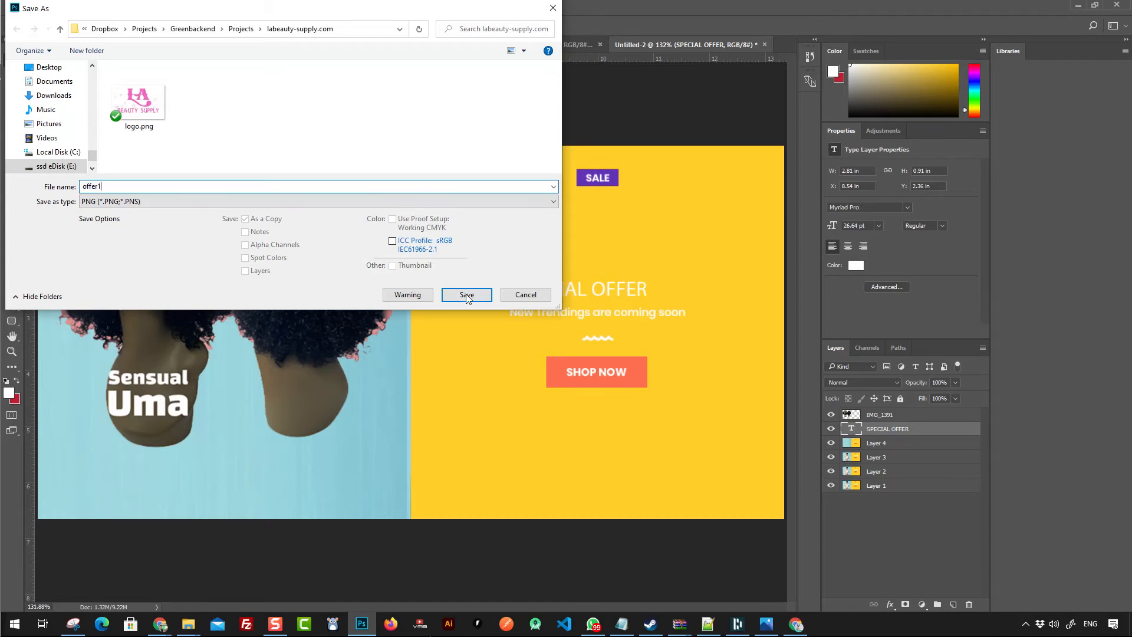
pyautogui.click(467, 295)
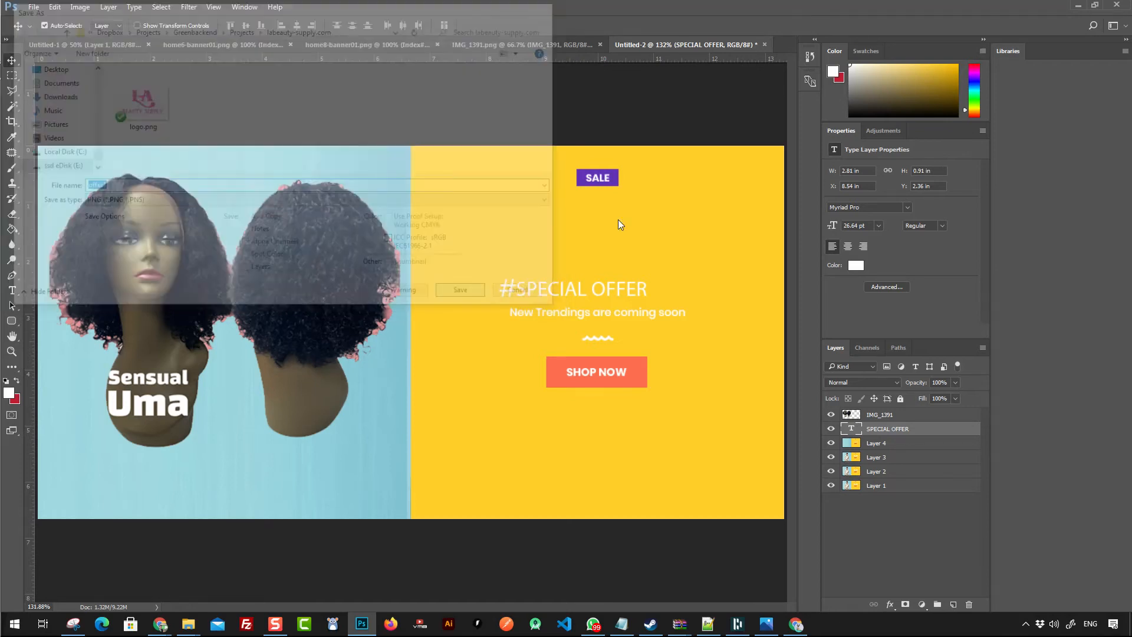
pyautogui.click(601, 195)
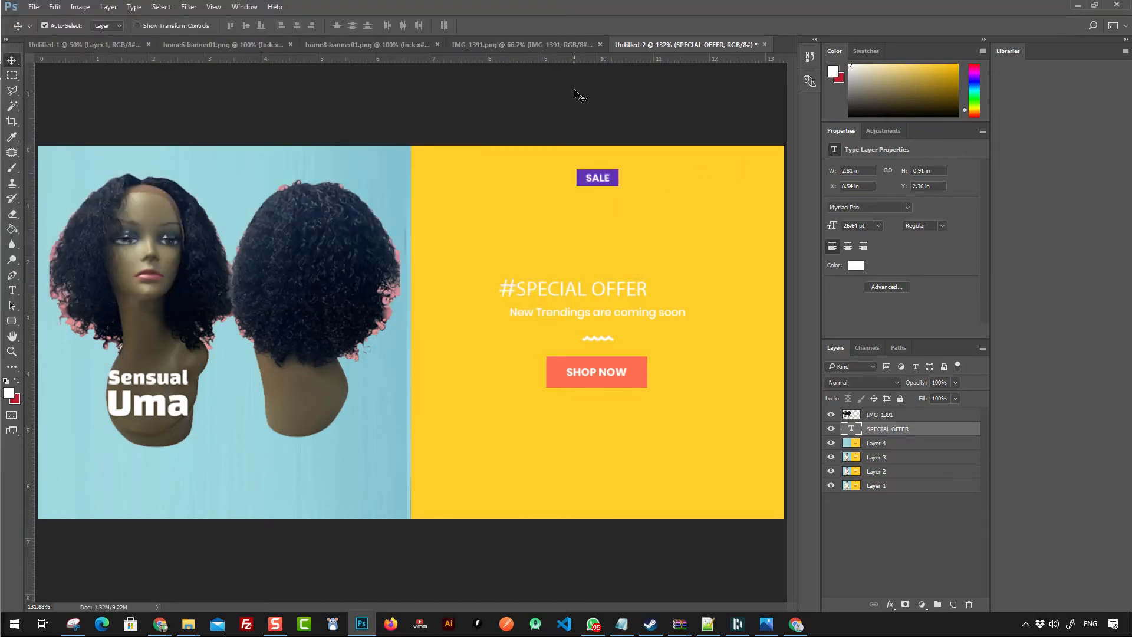
# - Paste the women collection banner as a new layer above Layer 4 and toggle the SPECIAL OFFER and IMG_1391 layers' visibility
pyautogui.click(546, 42)
pyautogui.click(402, 45)
pyautogui.click(257, 44)
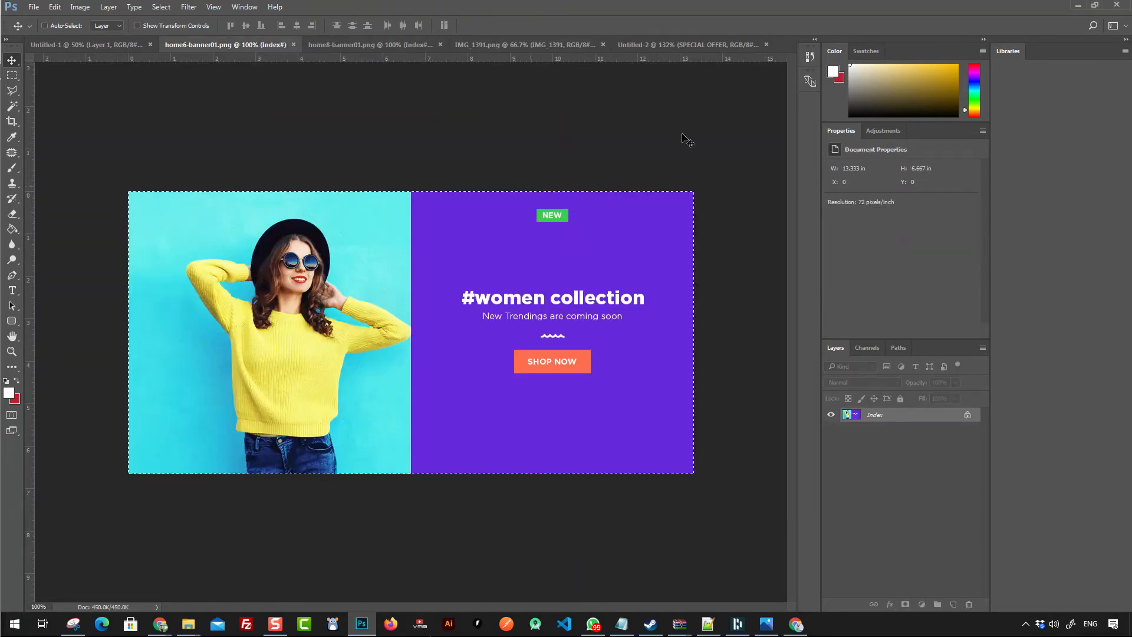
pyautogui.click(737, 45)
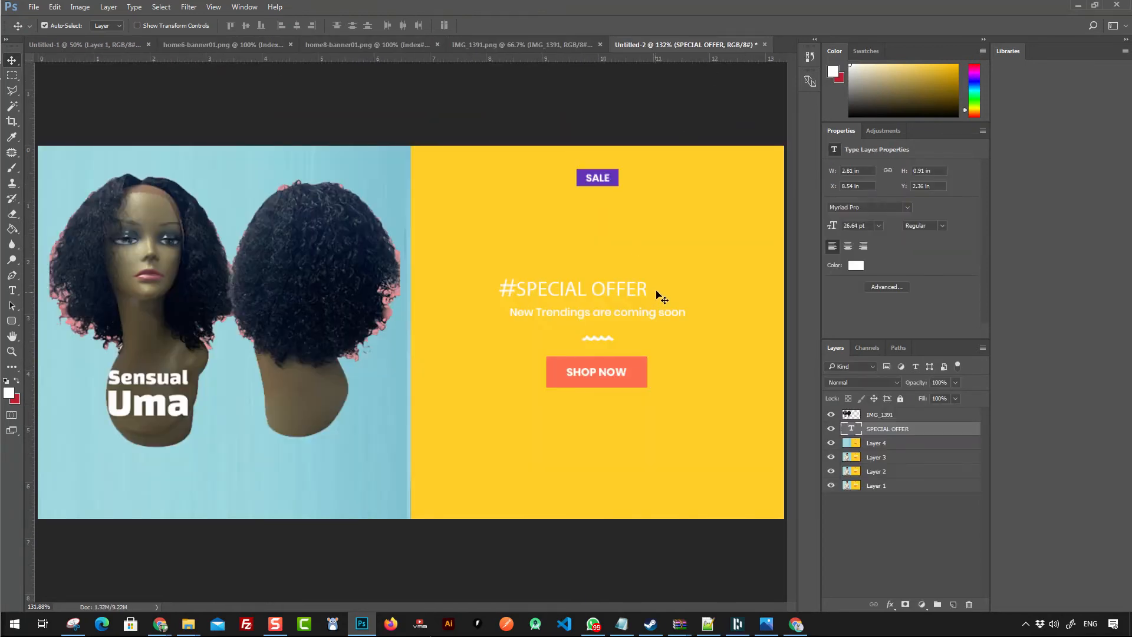
pyautogui.click(874, 444)
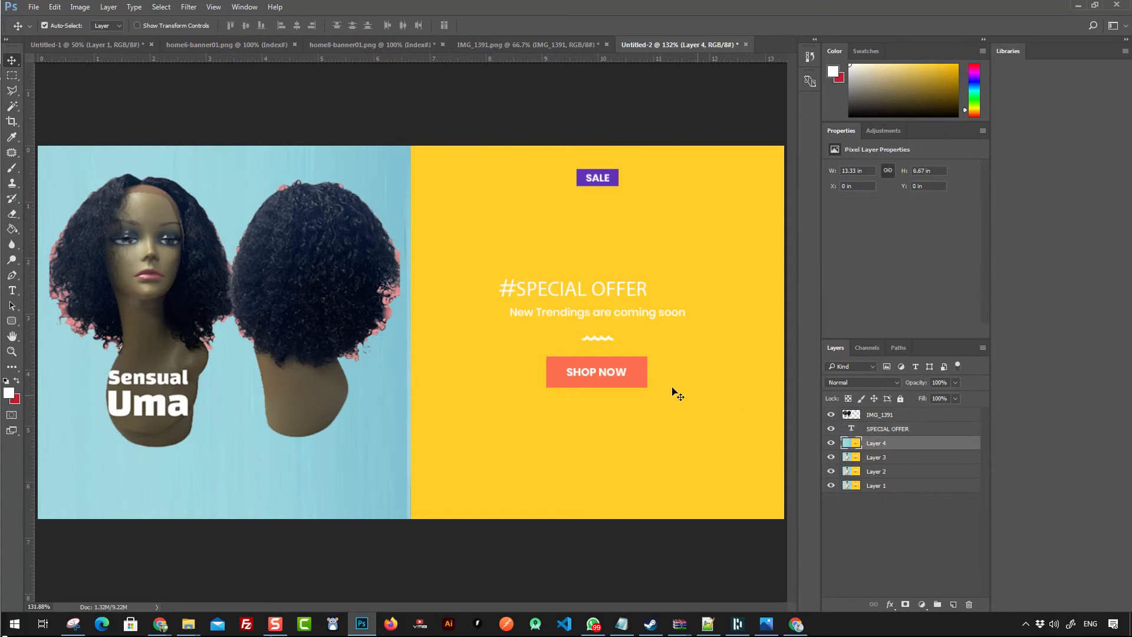
pyautogui.hotkey('ctrl', 'v')
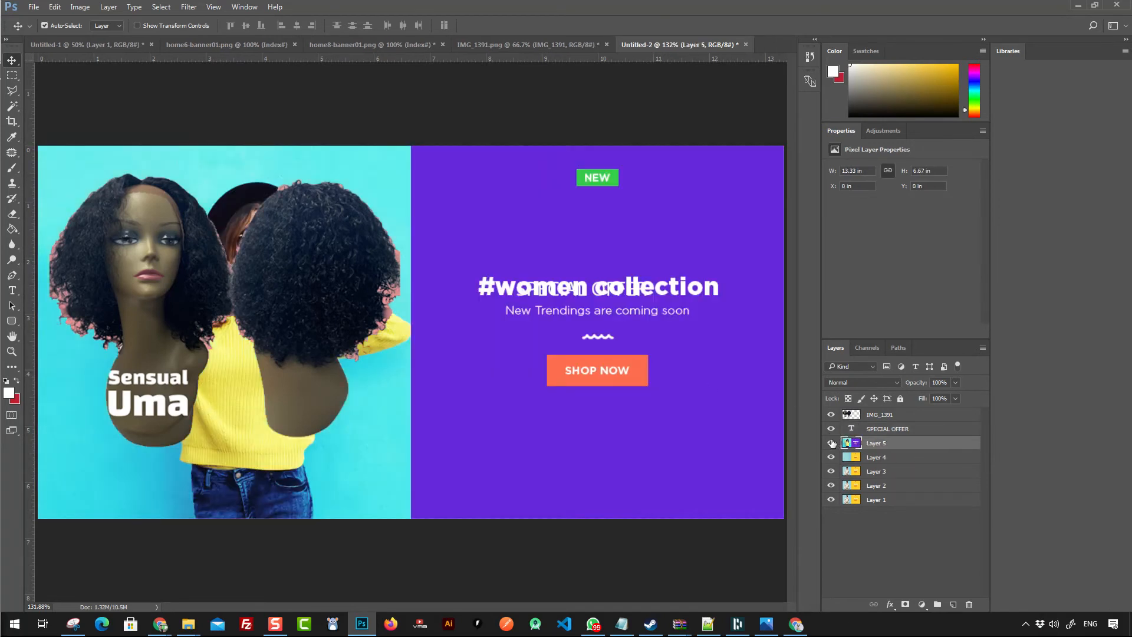
pyautogui.click(830, 429)
pyautogui.click(831, 415)
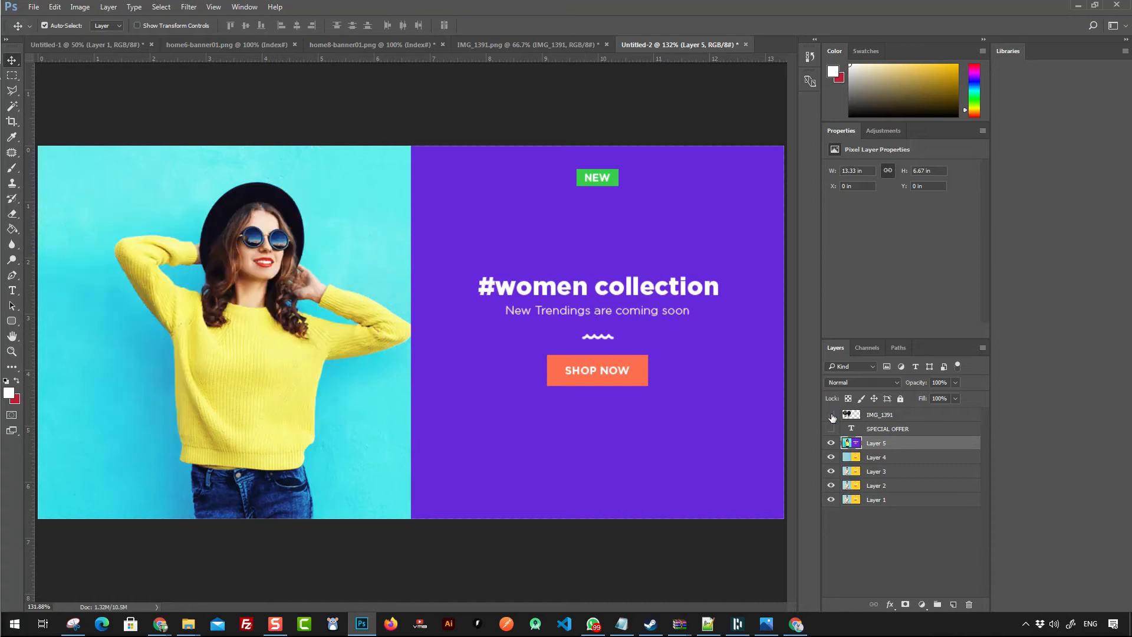
pyautogui.click(831, 415)
pyautogui.click(831, 416)
# - In the Elementor editor, replace the men collection banner image with the uploaded offer1.png
pyautogui.click(1078, 5)
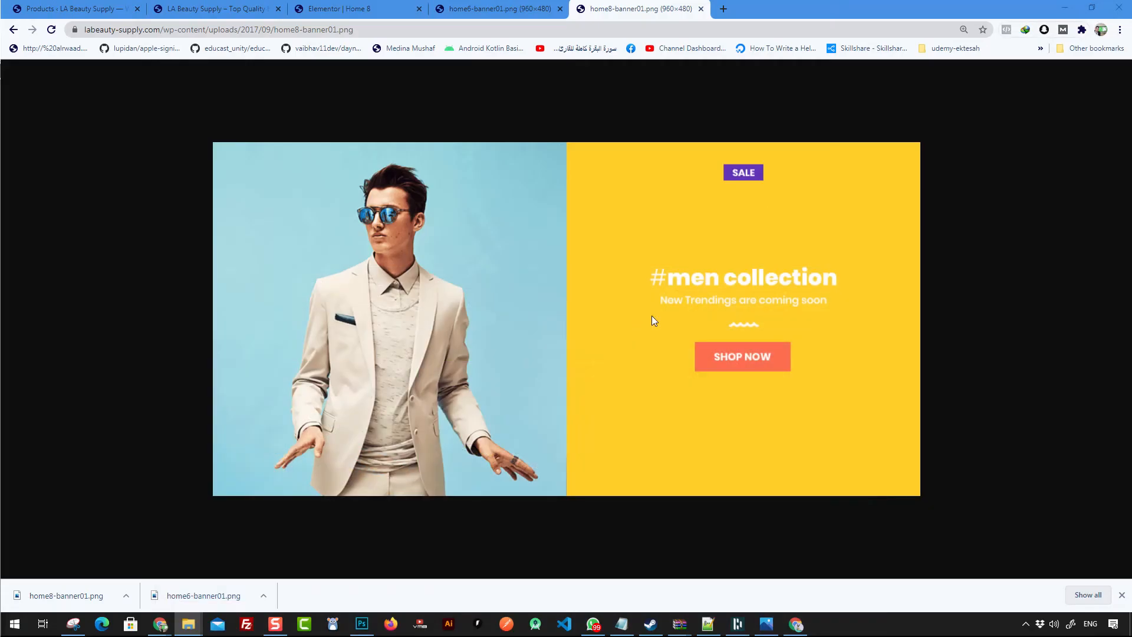
pyautogui.click(498, 8)
pyautogui.click(339, 8)
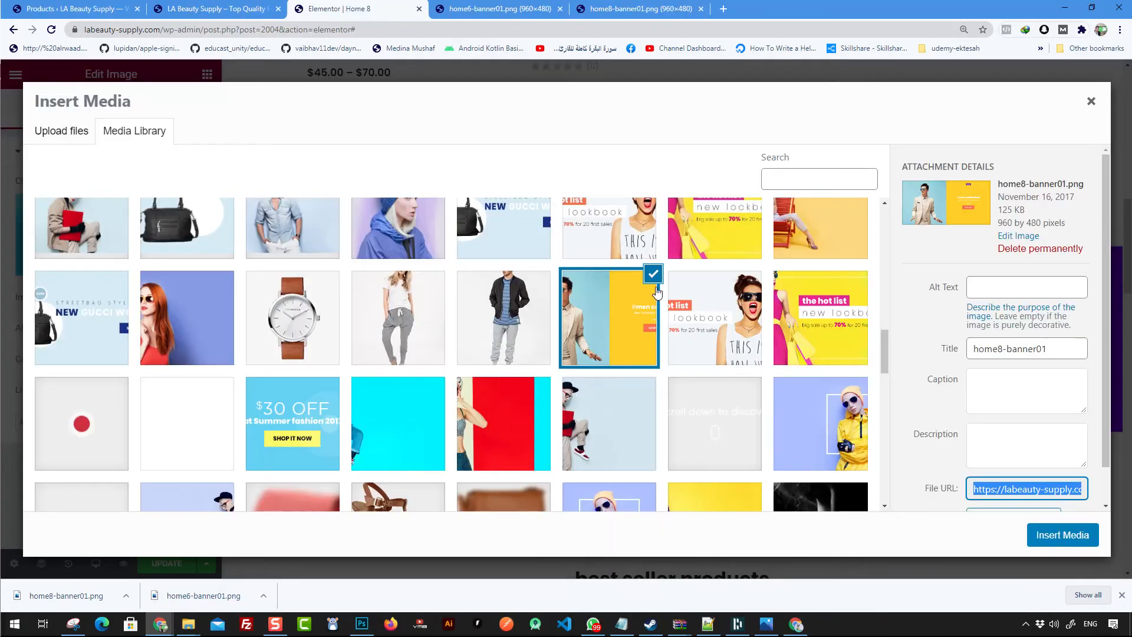
pyautogui.click(95, 135)
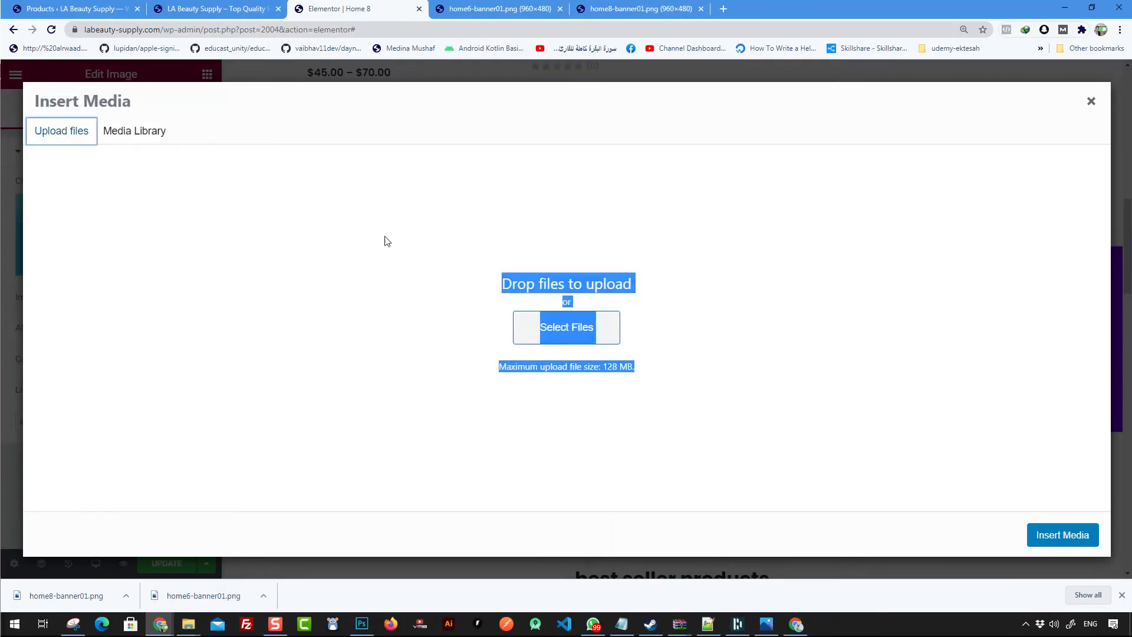
pyautogui.click(1090, 102)
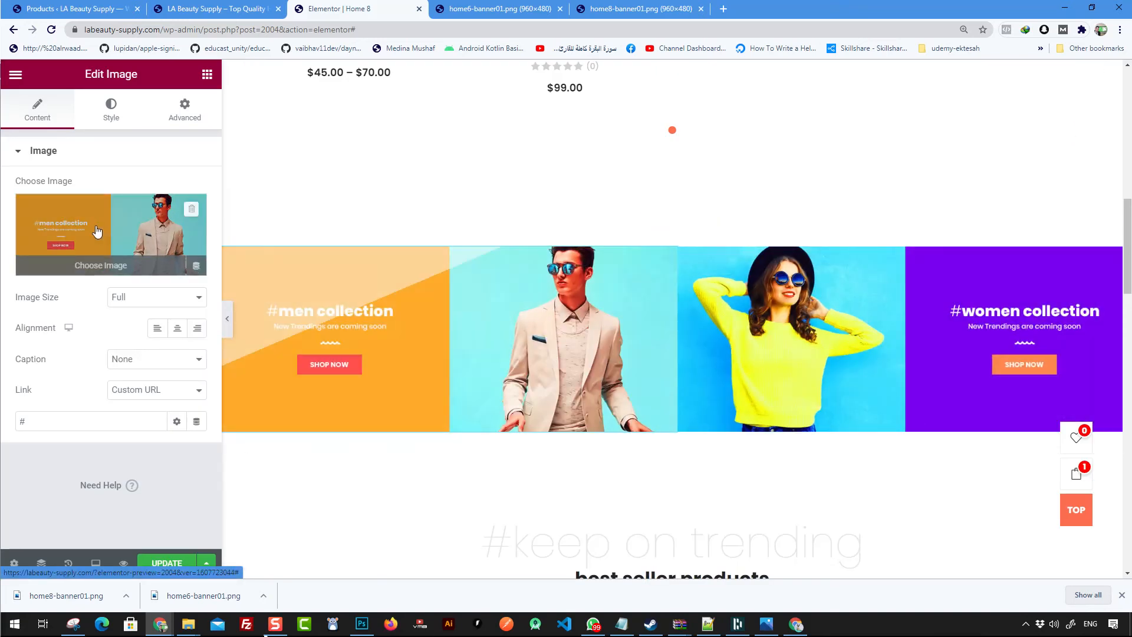
pyautogui.click(97, 231)
pyautogui.click(551, 337)
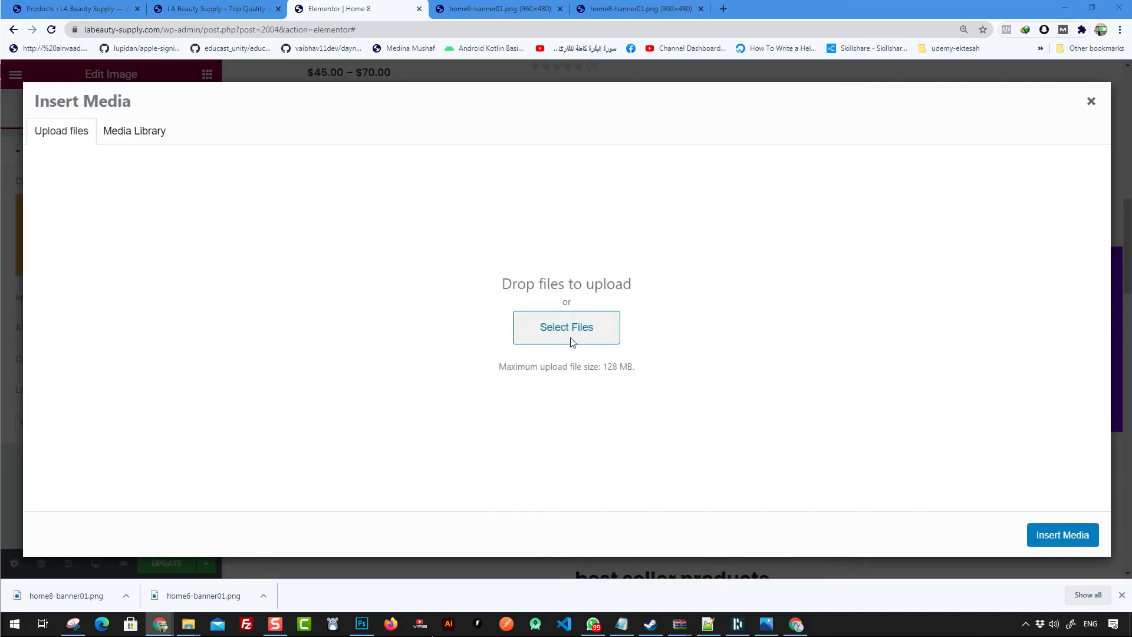
pyautogui.doubleClick(281, 102)
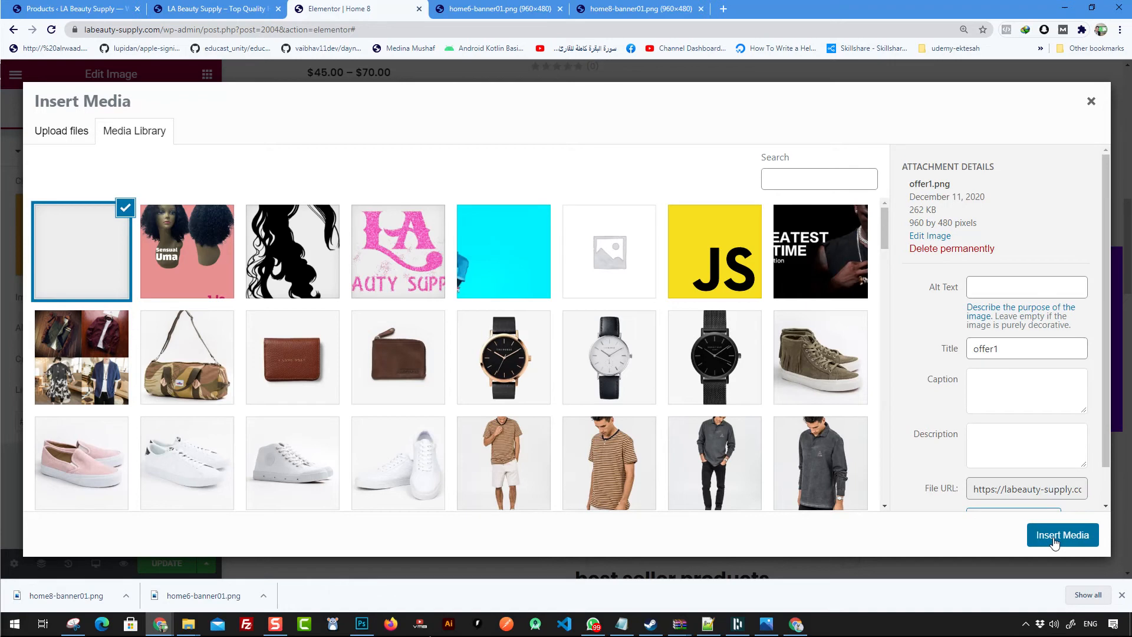
pyautogui.click(1056, 538)
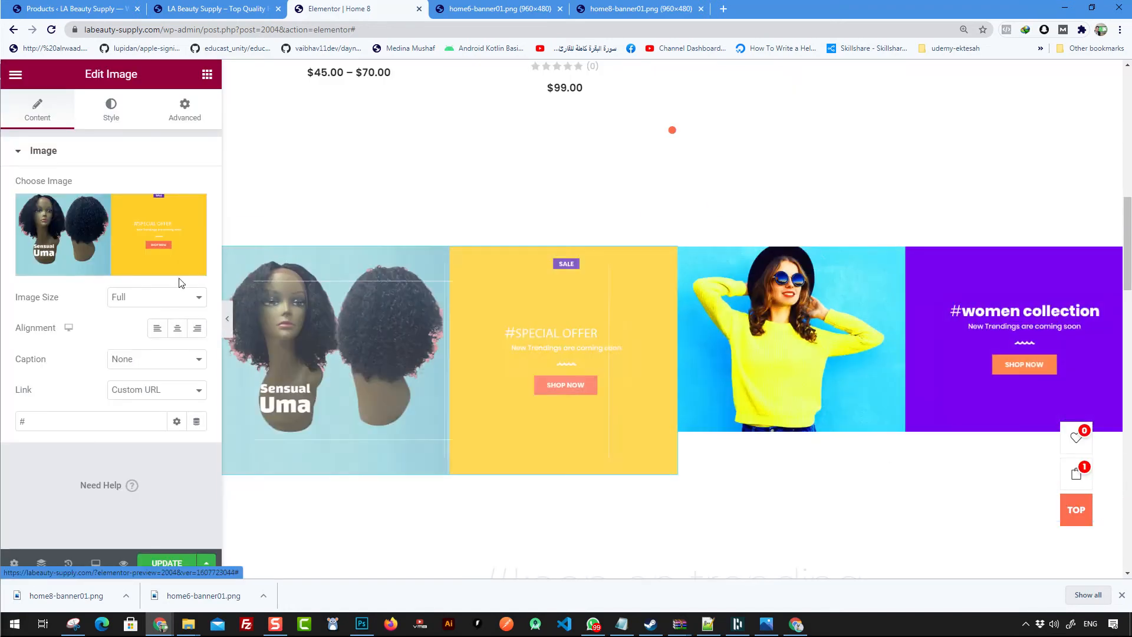
# - Set the wig banner image's height to 250 px
pyautogui.click(824, 282)
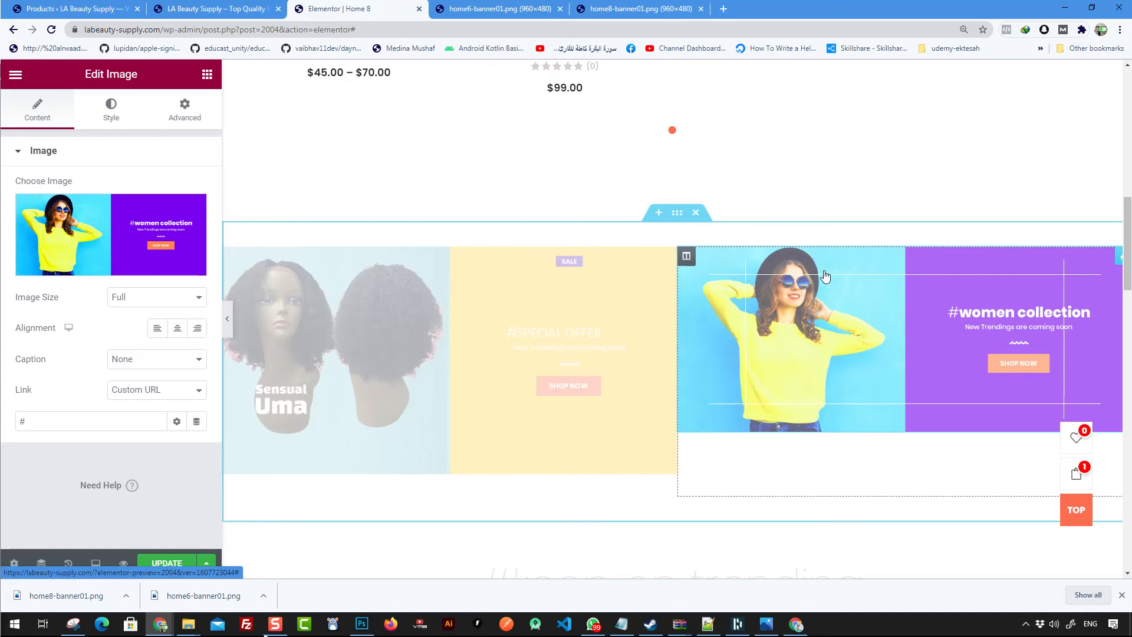
pyautogui.click(603, 329)
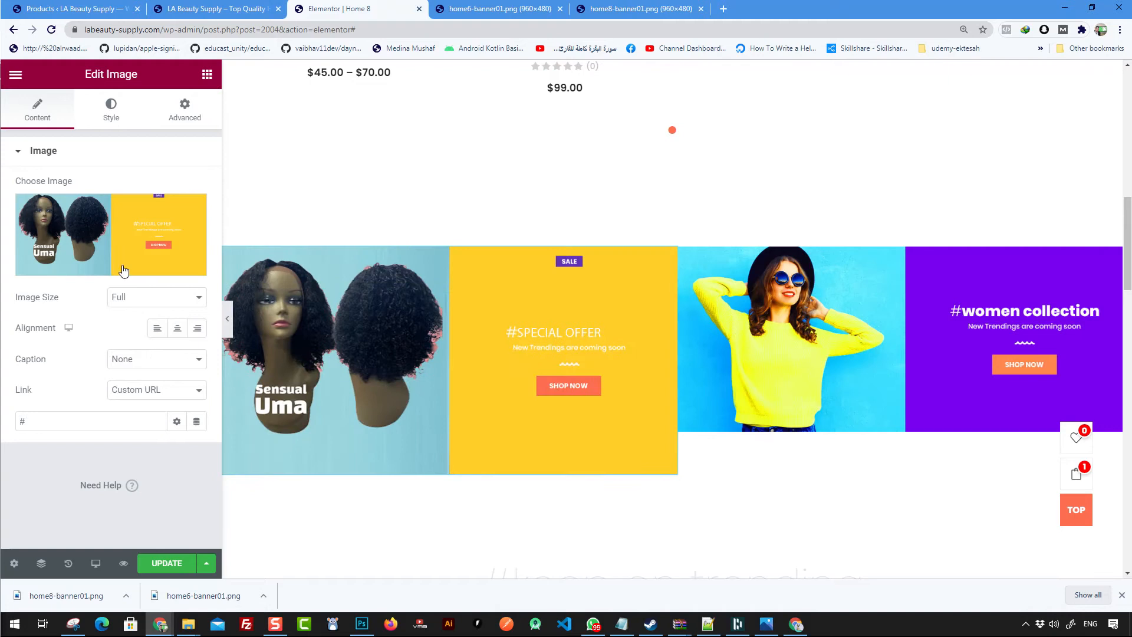
pyautogui.click(118, 124)
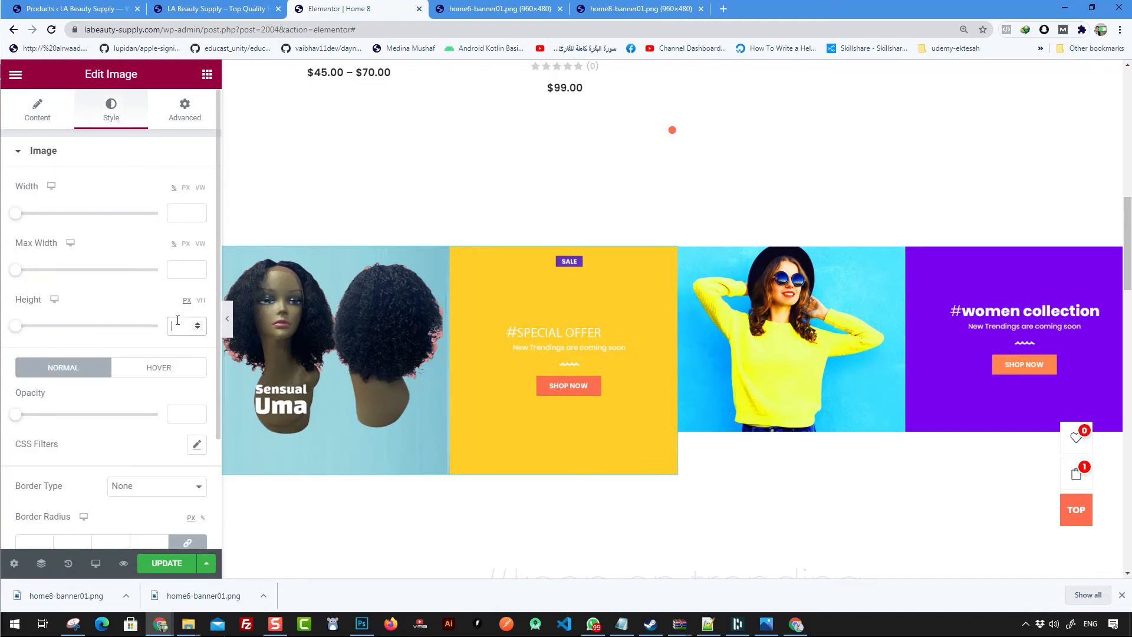
pyautogui.moveTo(22, 328); pyautogui.dragTo(103, 331)
pyautogui.moveTo(32, 333); pyautogui.dragTo(87, 335)
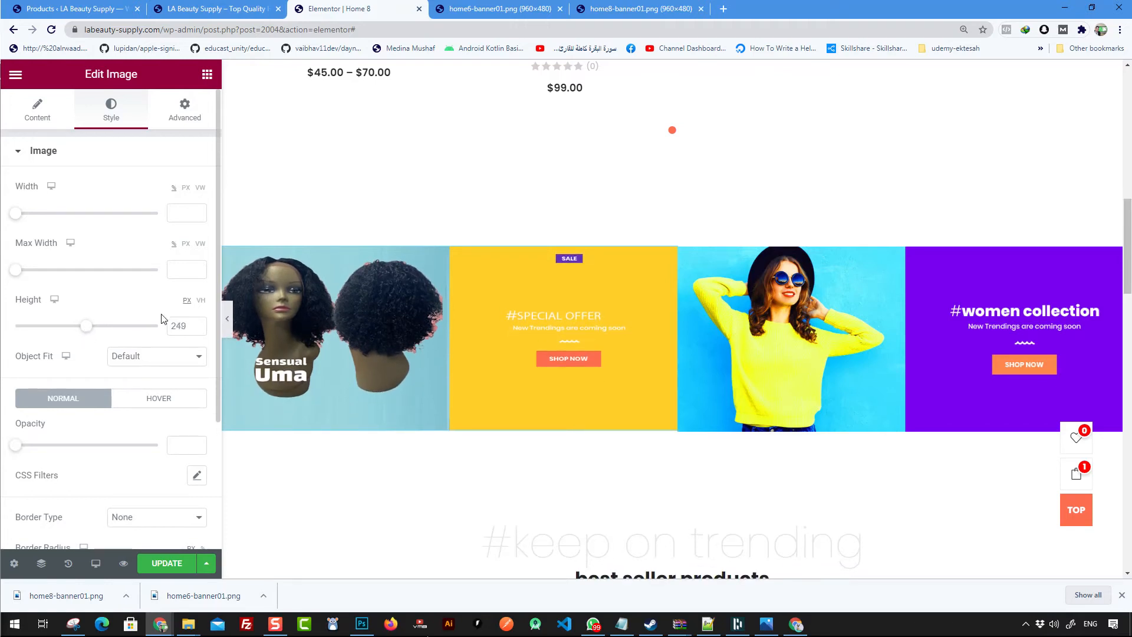
pyautogui.write('250')
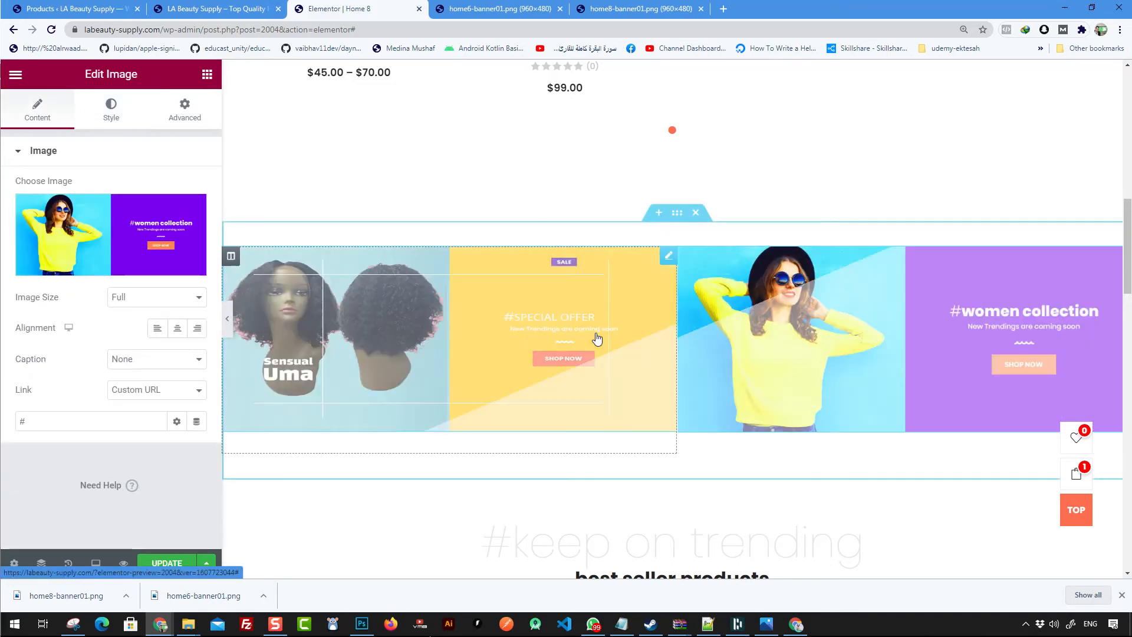
pyautogui.scroll(-2, 824, 396)
pyautogui.scroll(5, 483, 283)
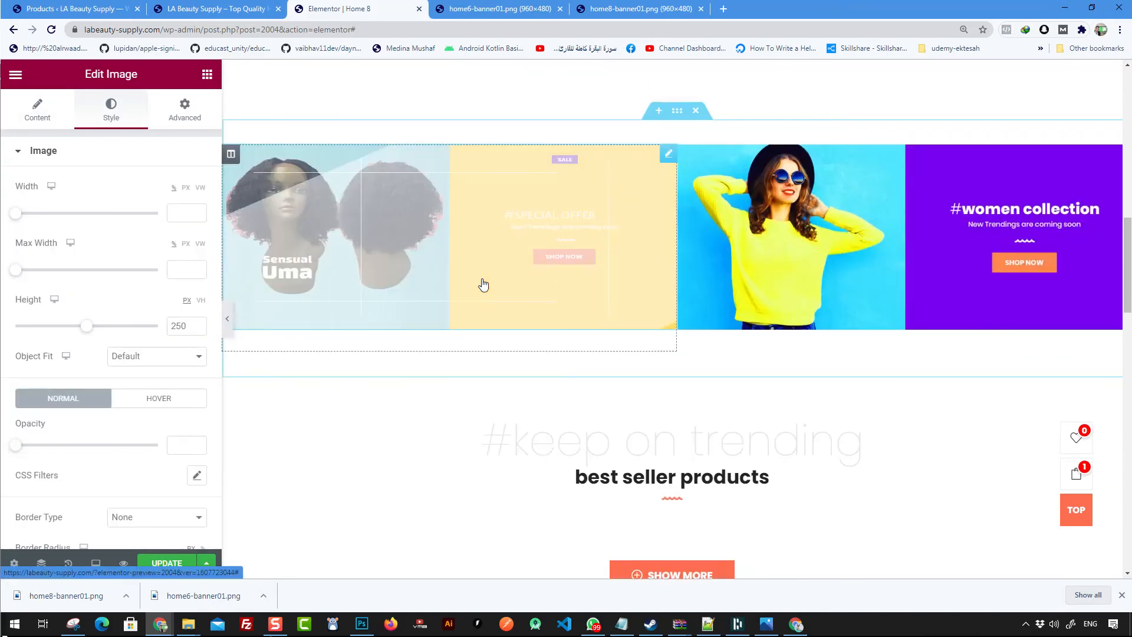
pyautogui.scroll(-4, 619, 332)
pyautogui.scroll(-3, 157, 354)
pyautogui.scroll(3, 112, 254)
pyautogui.click(38, 124)
pyautogui.click(119, 412)
pyautogui.hotkey('ctrl', 'a')
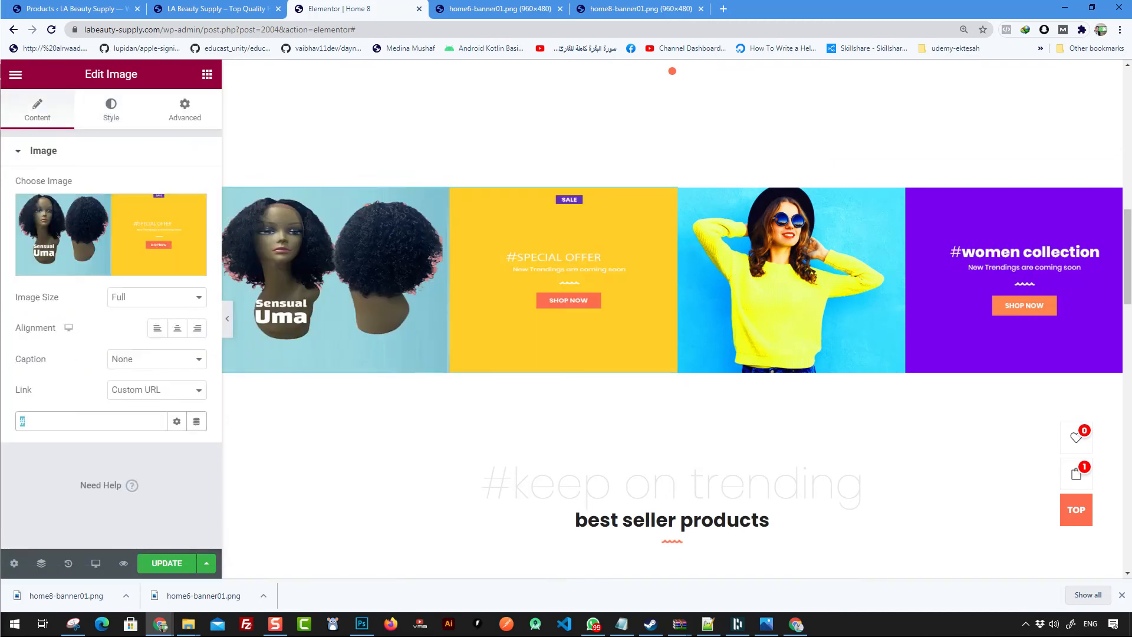
# - Set the best seller products widget's category to Hair and review the product grid
pyautogui.scroll(-4, 657, 328)
pyautogui.click(662, 325)
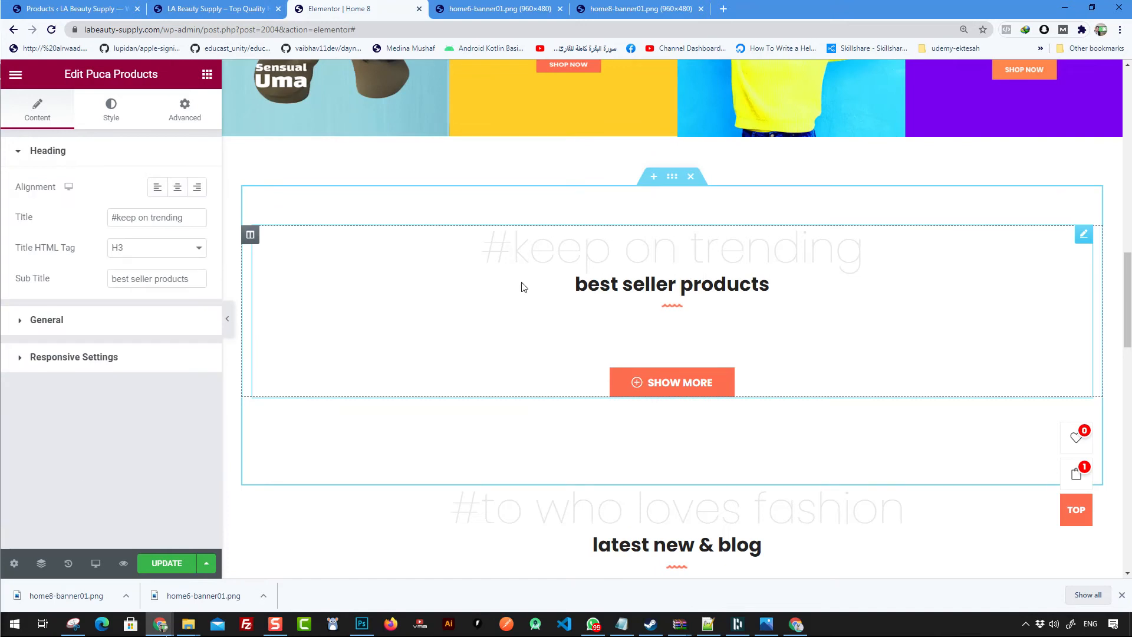
pyautogui.click(96, 323)
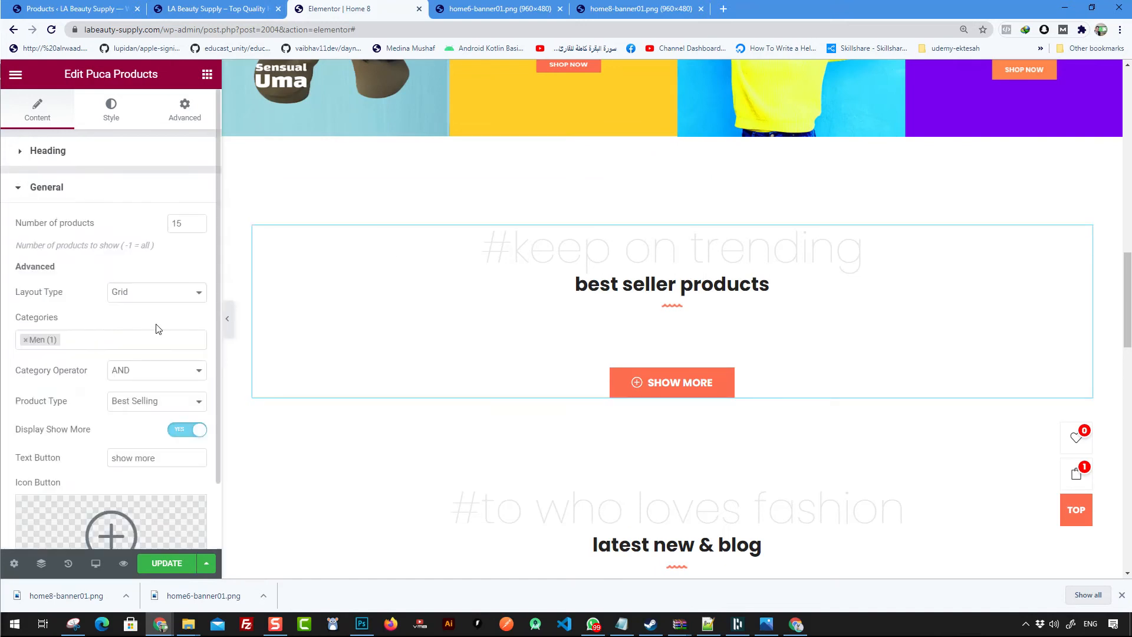
pyautogui.click(25, 340)
pyautogui.click(38, 374)
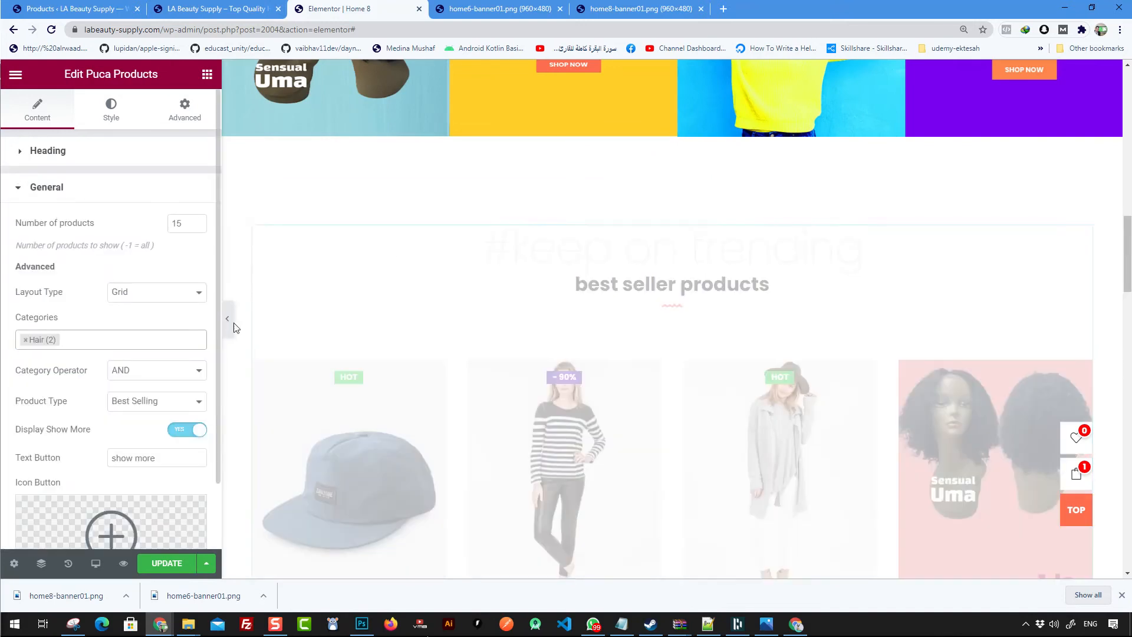
pyautogui.scroll(-8, 723, 318)
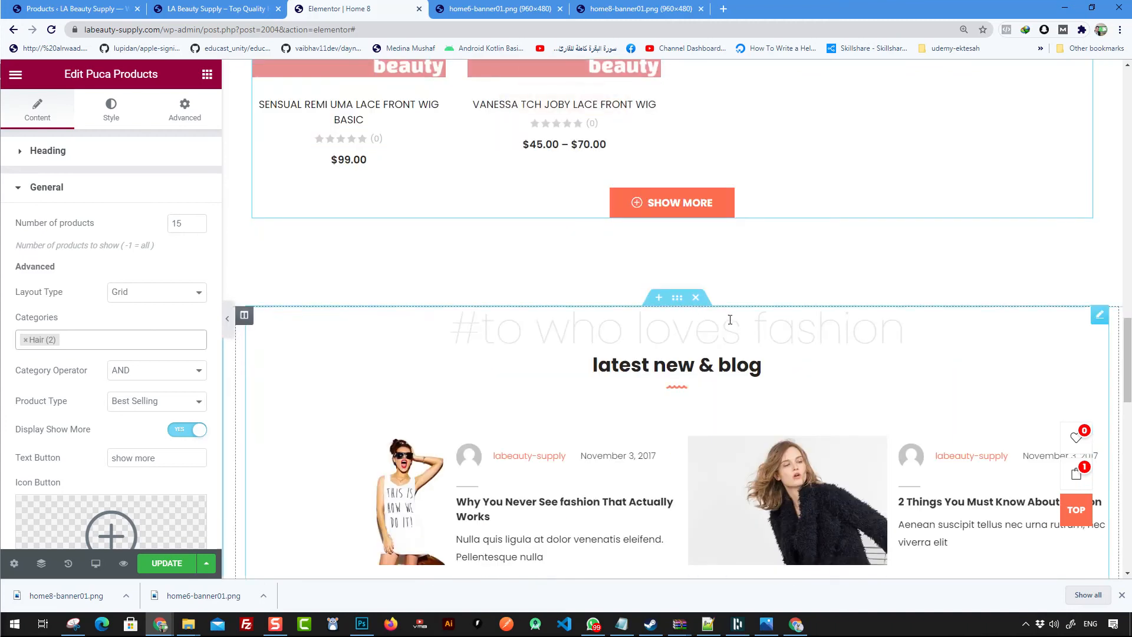
pyautogui.scroll(20, 844, 329)
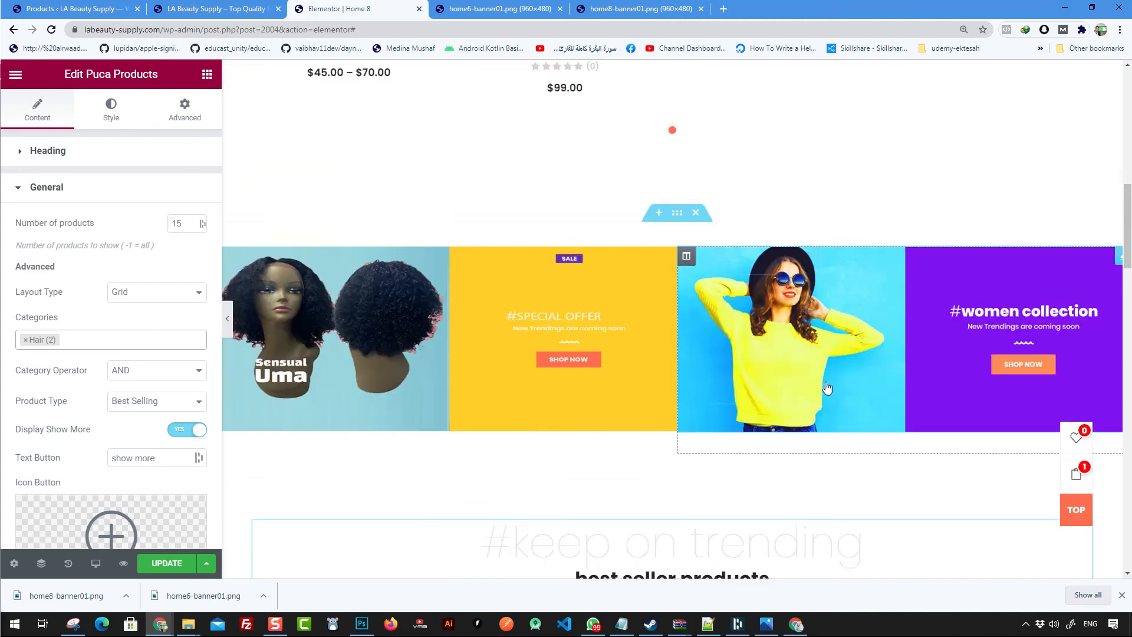
pyautogui.scroll(5, 702, 284)
pyautogui.scroll(-6, 590, 285)
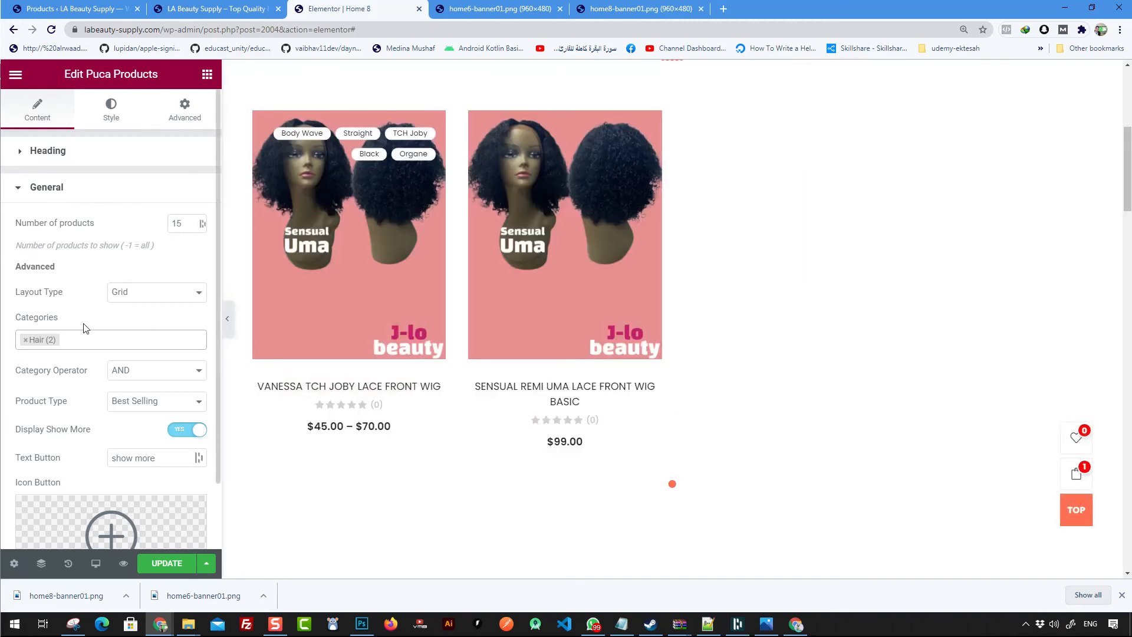
# - Delete the 'latest new & blog' section below the best seller products
pyautogui.scroll(-2, 172, 354)
pyautogui.scroll(-13, 616, 367)
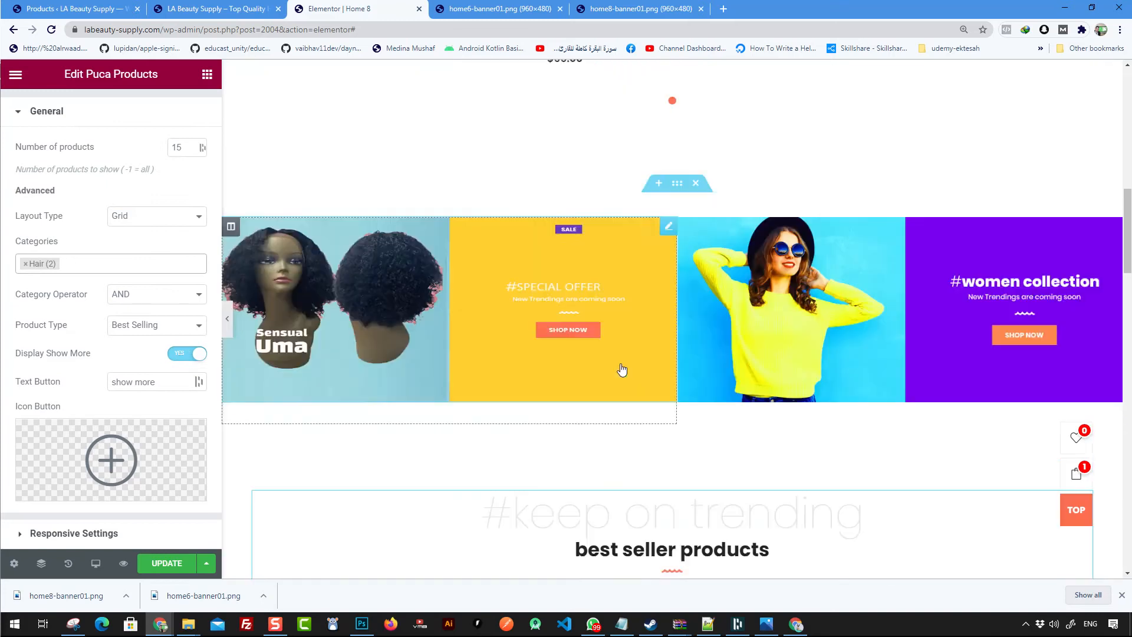
pyautogui.scroll(-14, 695, 395)
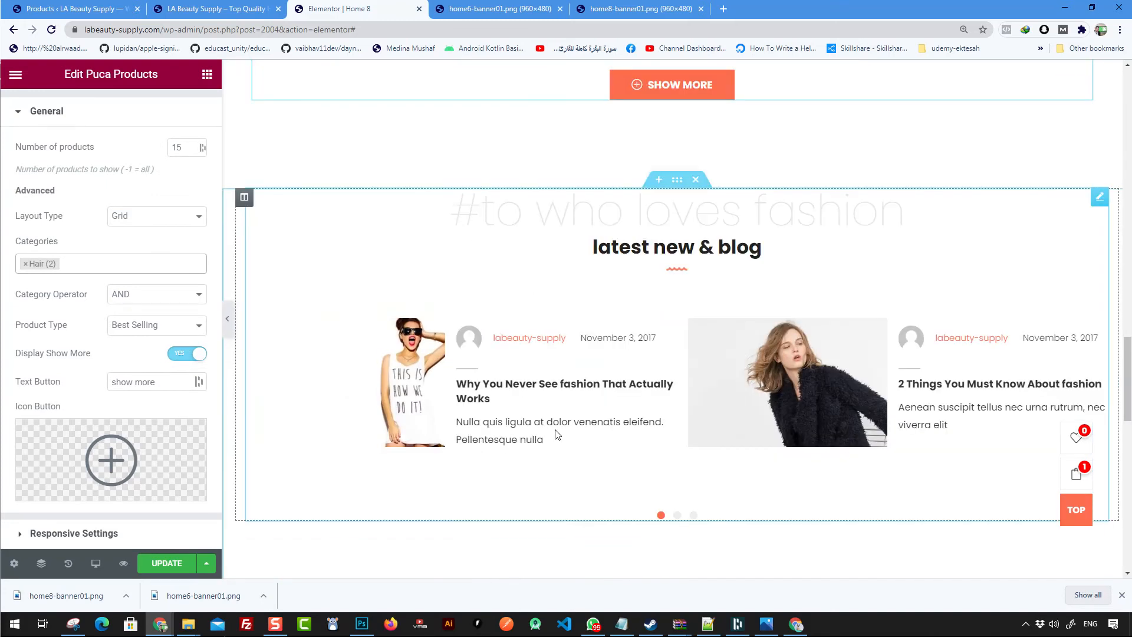
pyautogui.scroll(6, 711, 372)
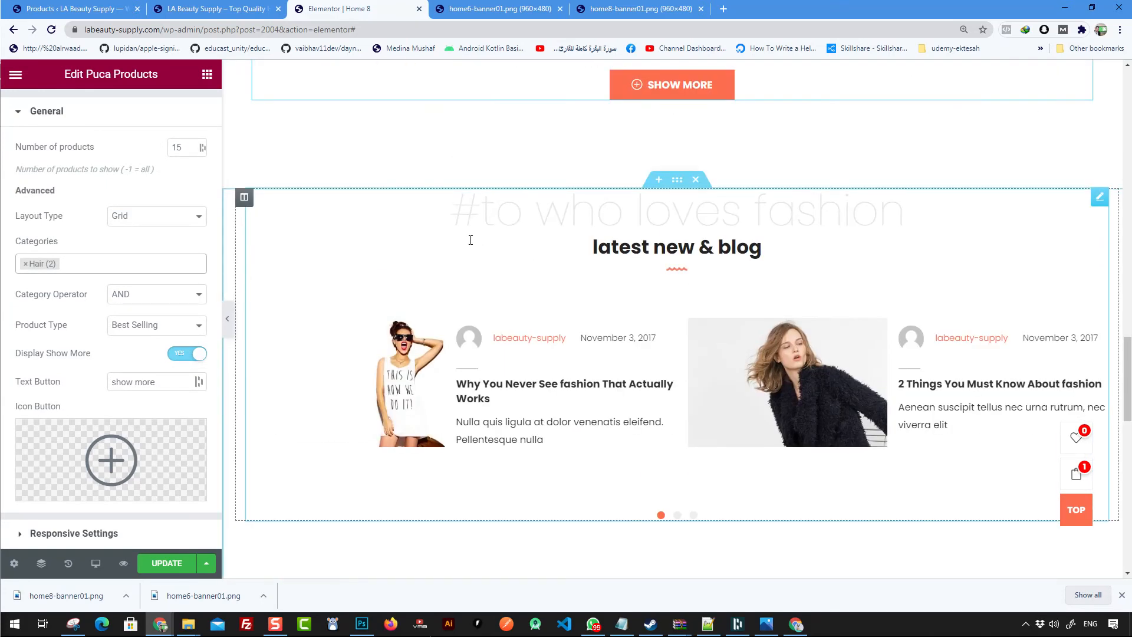
pyautogui.click(696, 179)
# - Add a new three-column section in the empty area below the best seller products
pyautogui.scroll(8, 695, 245)
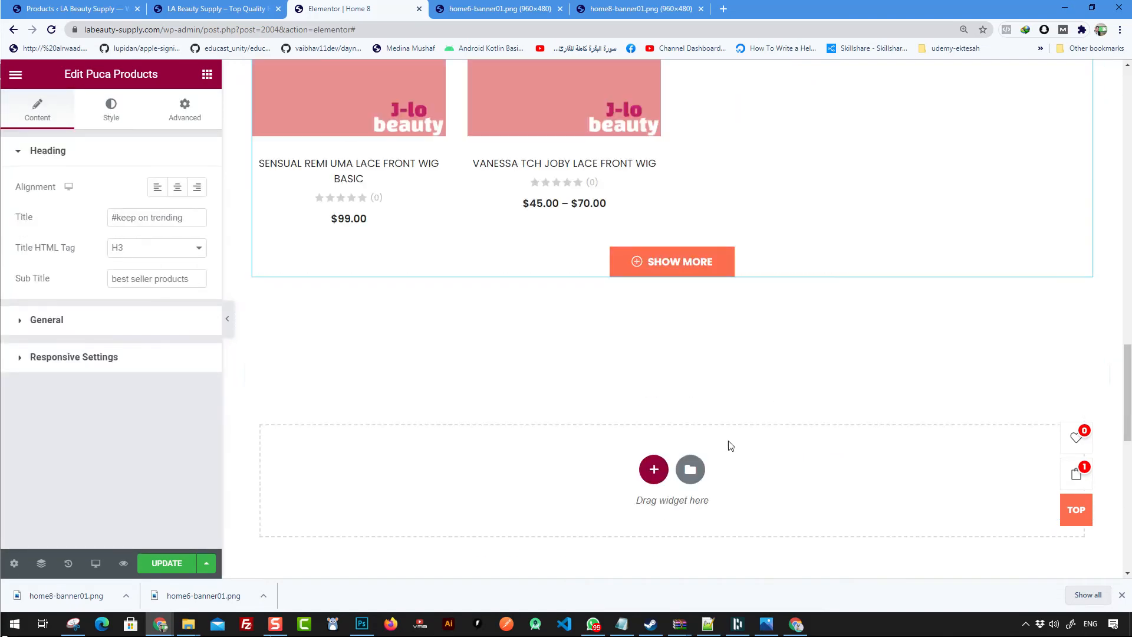
pyautogui.scroll(18, 715, 439)
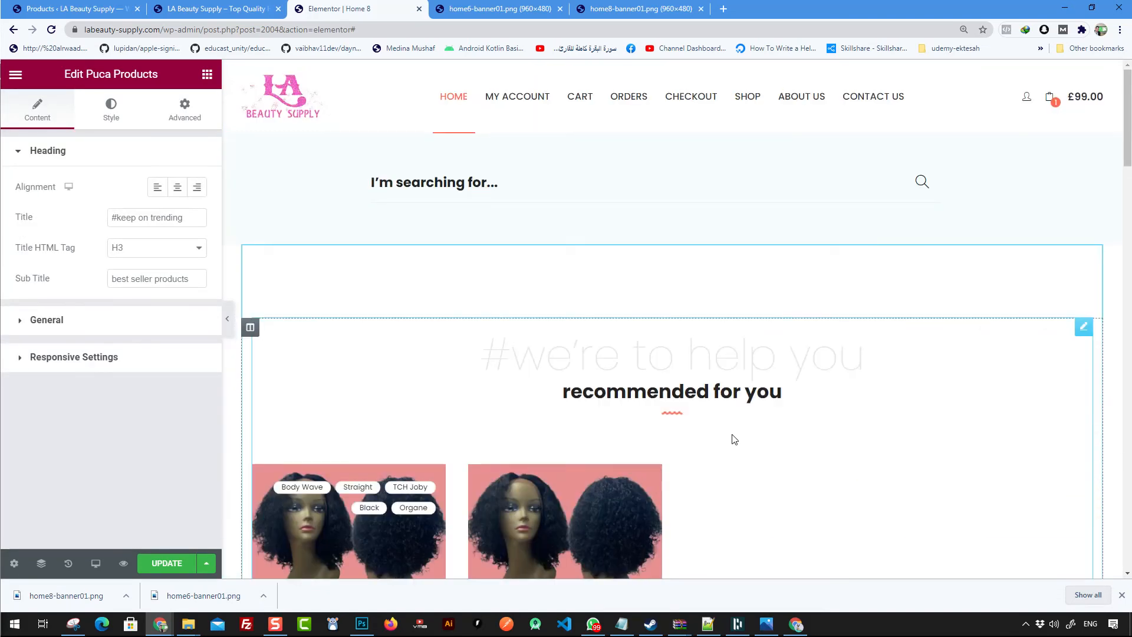
pyautogui.scroll(-5, 524, 305)
pyautogui.scroll(-15, 524, 305)
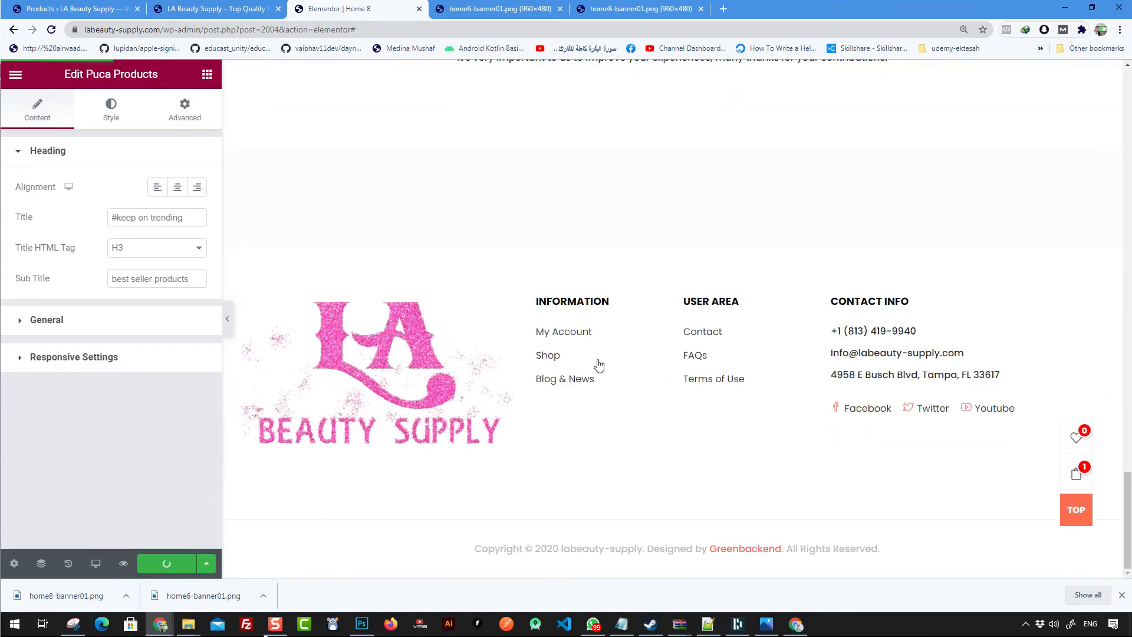
pyautogui.scroll(9, 619, 354)
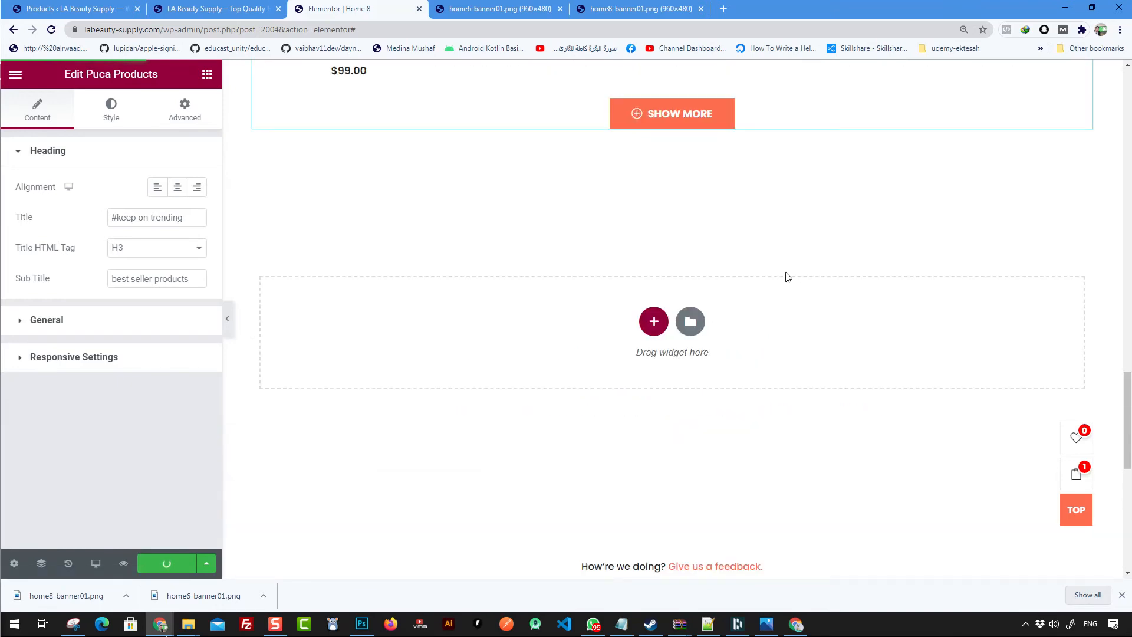
pyautogui.scroll(5, 716, 314)
pyautogui.scroll(-3, 955, 275)
pyautogui.click(654, 437)
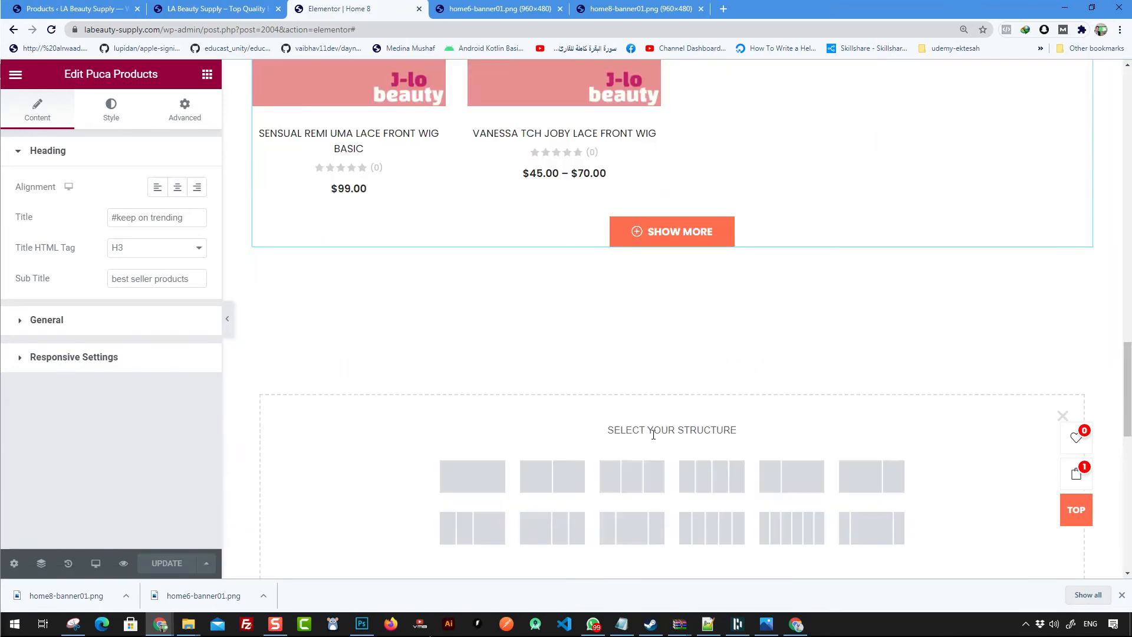
pyautogui.scroll(-2, 649, 419)
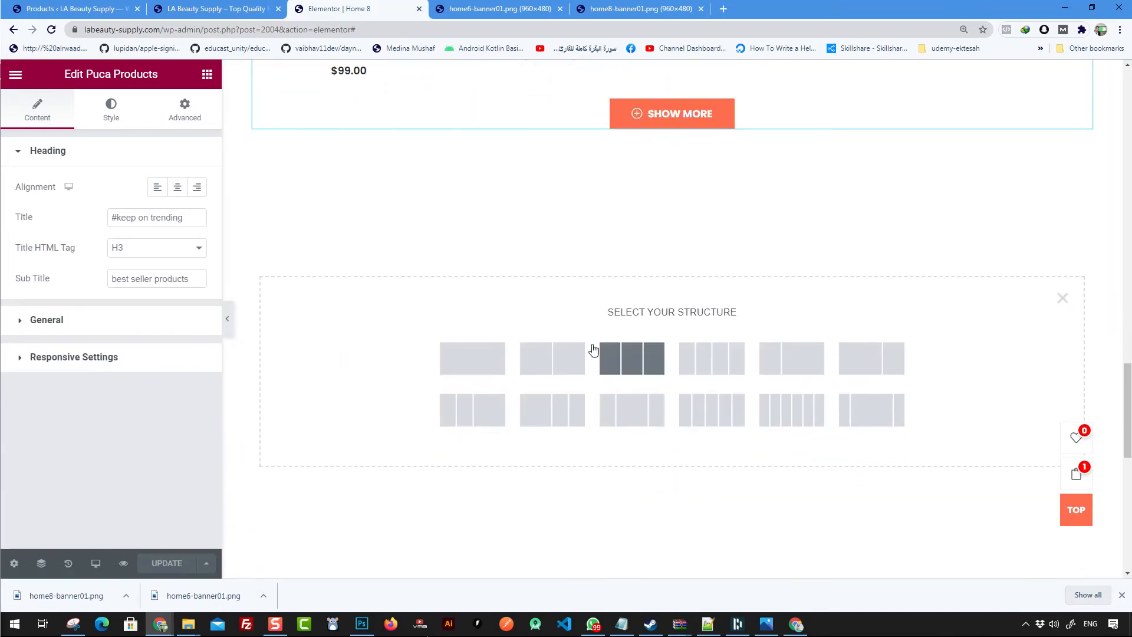
pyautogui.click(645, 354)
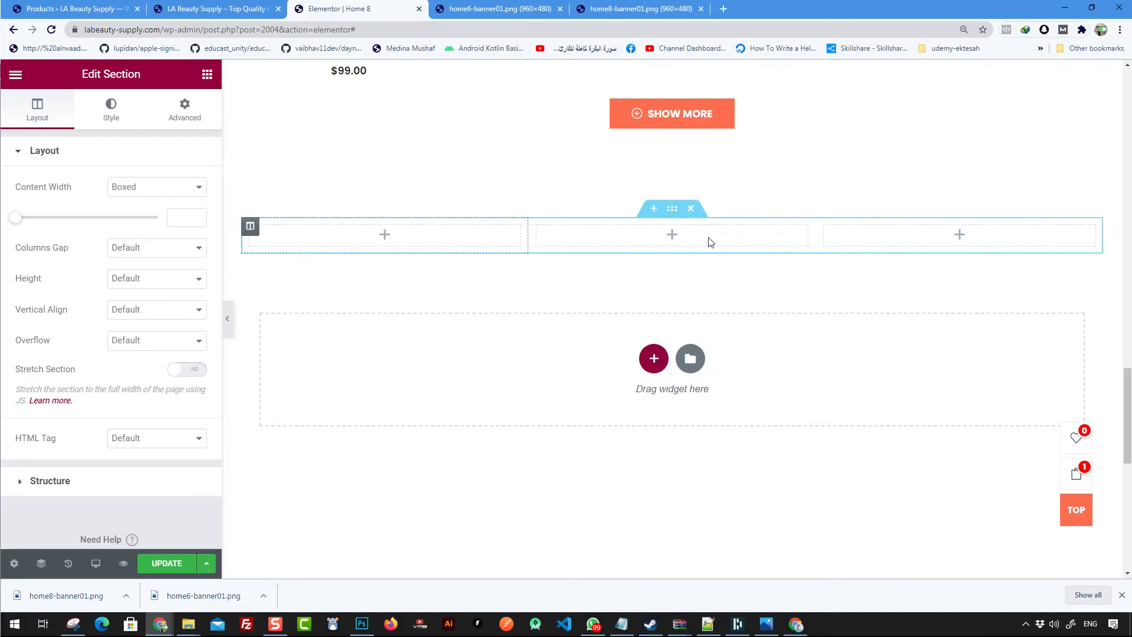
# - Browse the widget library for a widget to place in the new section's middle column
pyautogui.click(672, 236)
pyautogui.scroll(-15, 118, 318)
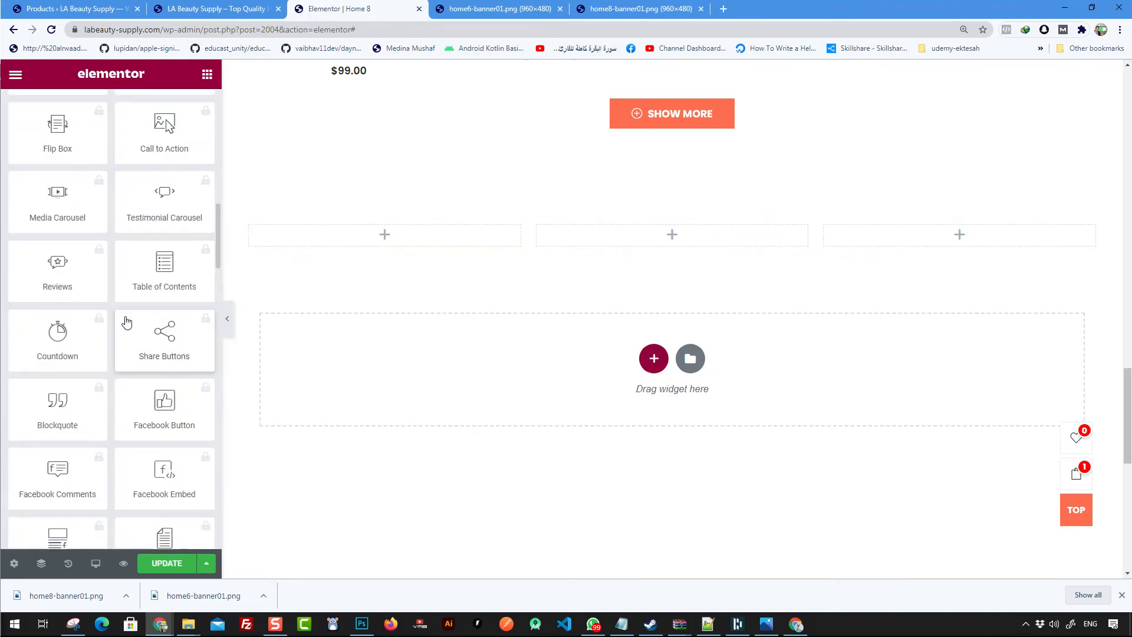
pyautogui.scroll(-11, 126, 317)
pyautogui.scroll(12, 127, 317)
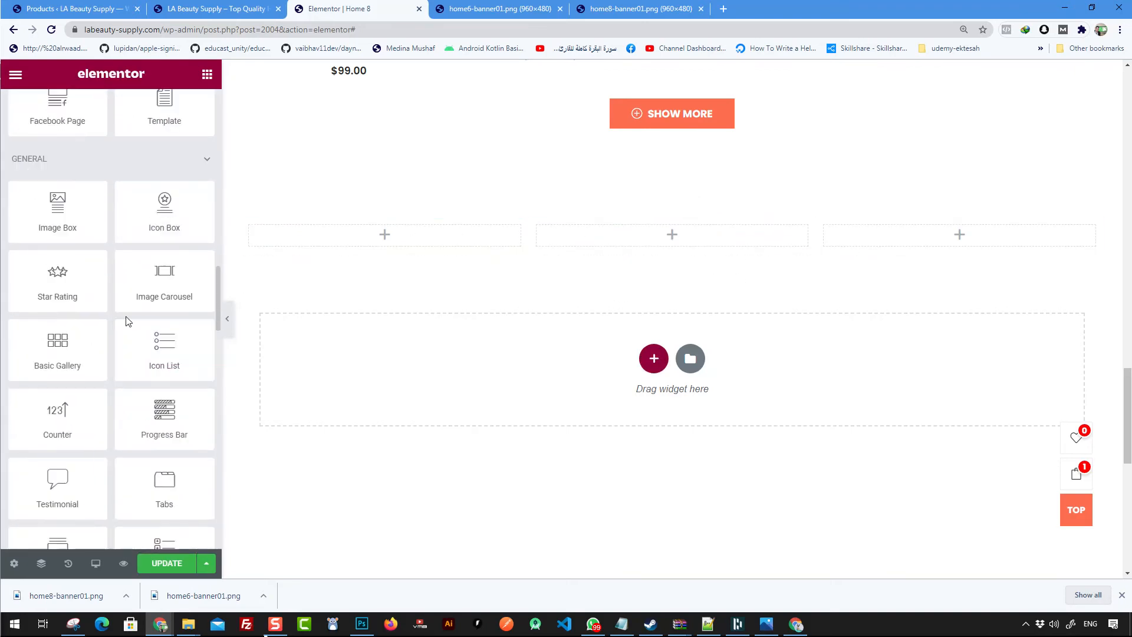
pyautogui.scroll(6, 126, 321)
pyautogui.scroll(-2, 126, 321)
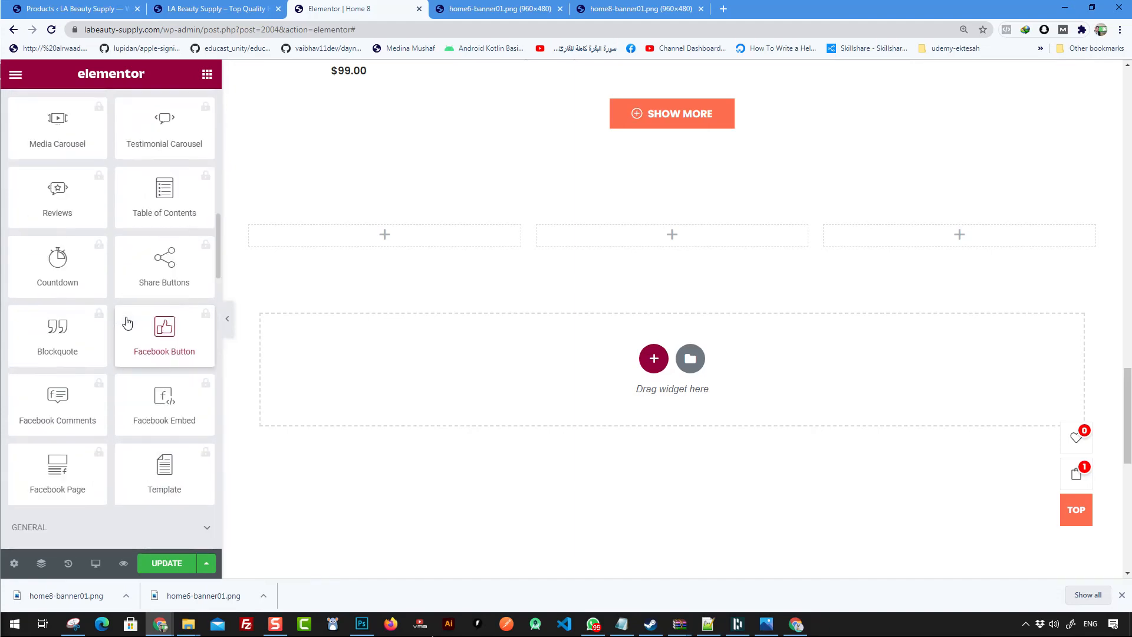
pyautogui.click(70, 285)
pyautogui.press('Escape')
pyautogui.scroll(11, 88, 278)
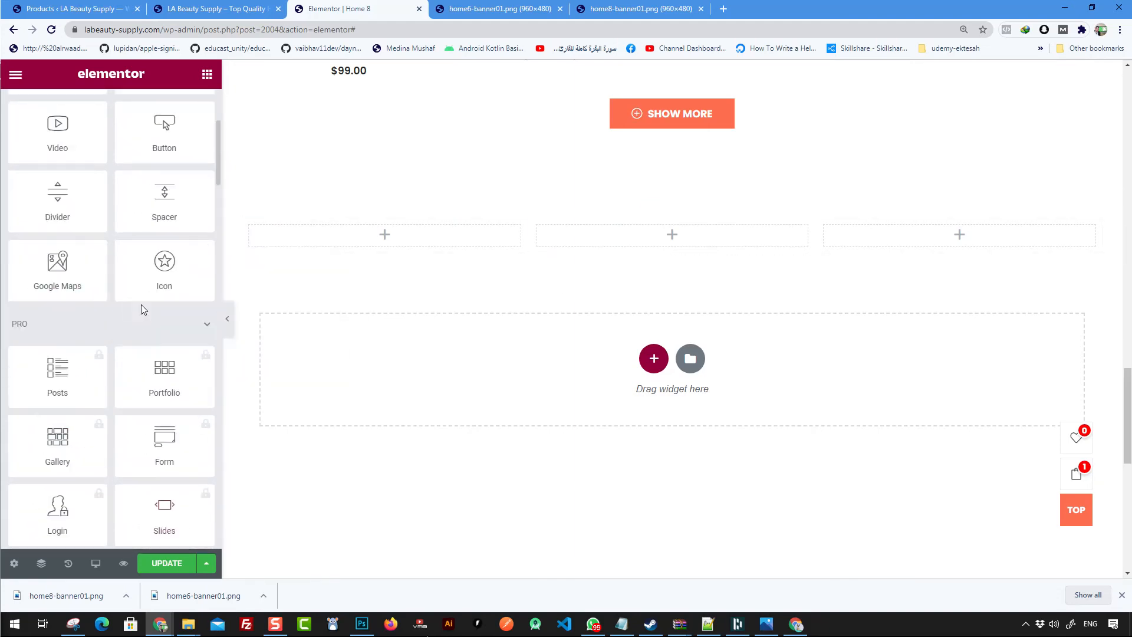
pyautogui.scroll(4, 155, 290)
pyautogui.scroll(-7, 181, 305)
pyautogui.scroll(7, 154, 194)
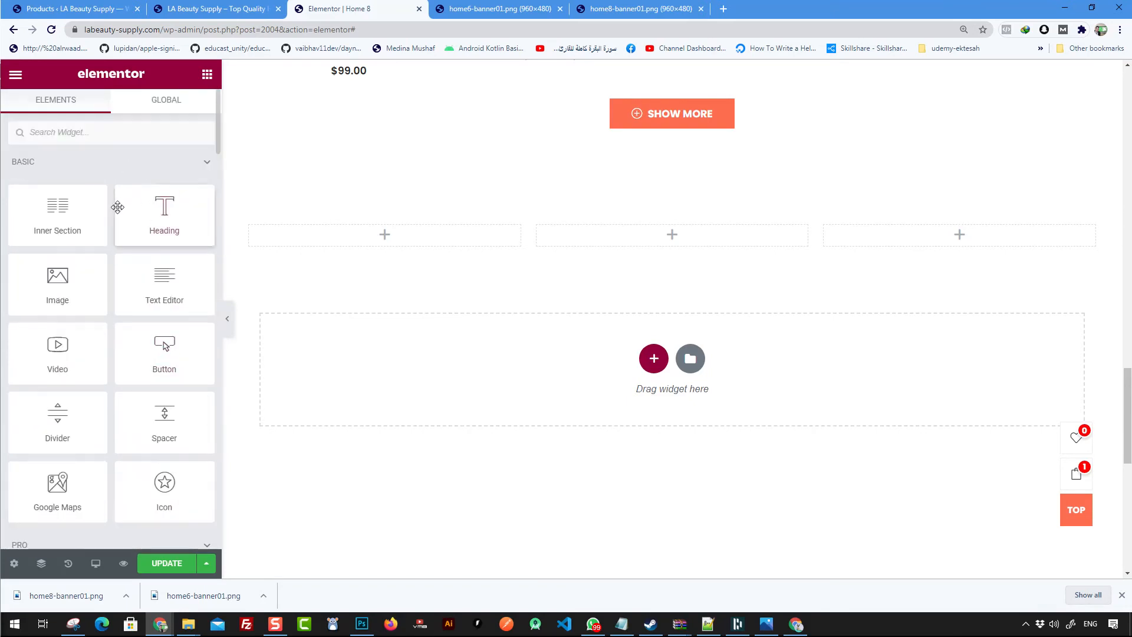
# - Search the widgets for 'pos' and place a Puca Posts Grid widget in the middle column
pyautogui.write('cp')
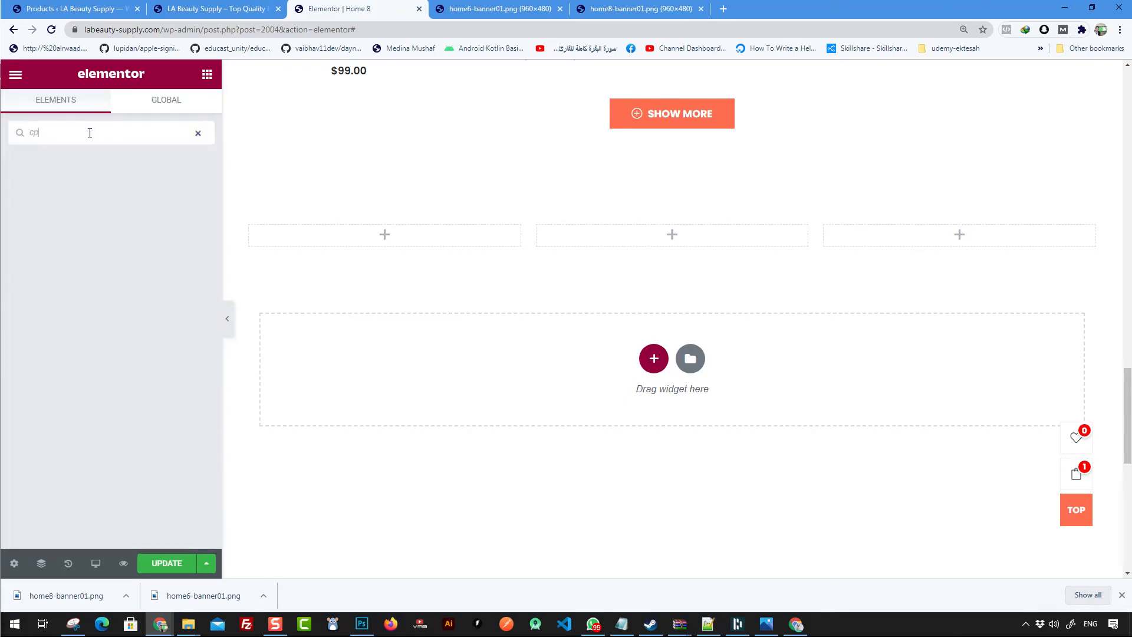
pyautogui.press('BackSpace')
pyautogui.press('BackSpace')
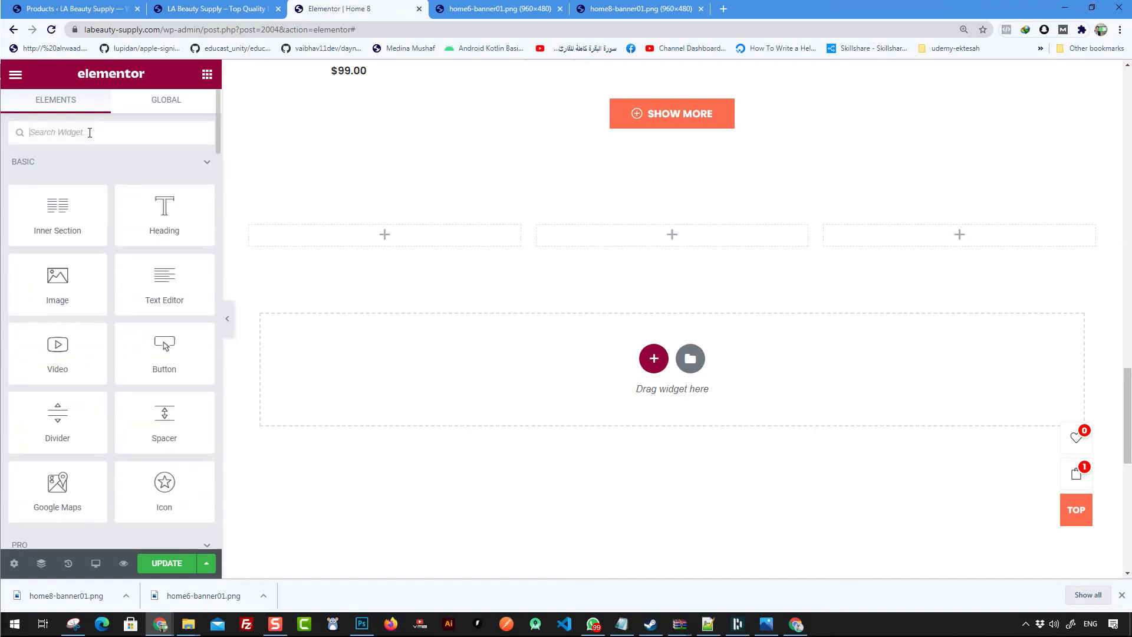
pyautogui.write('pos')
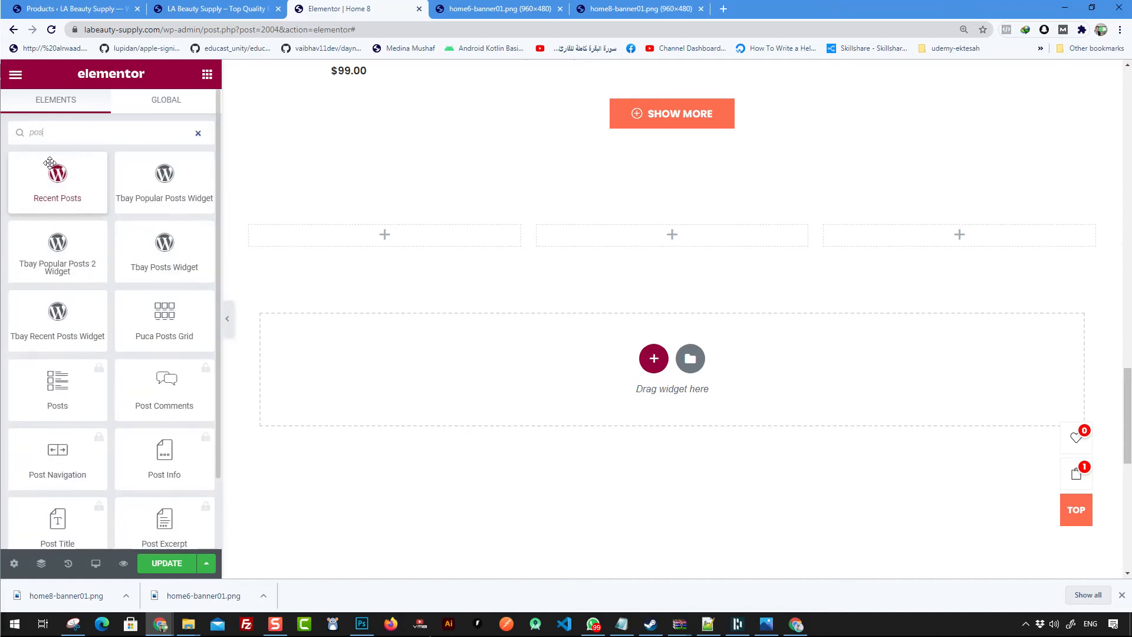
pyautogui.scroll(-1, 53, 393)
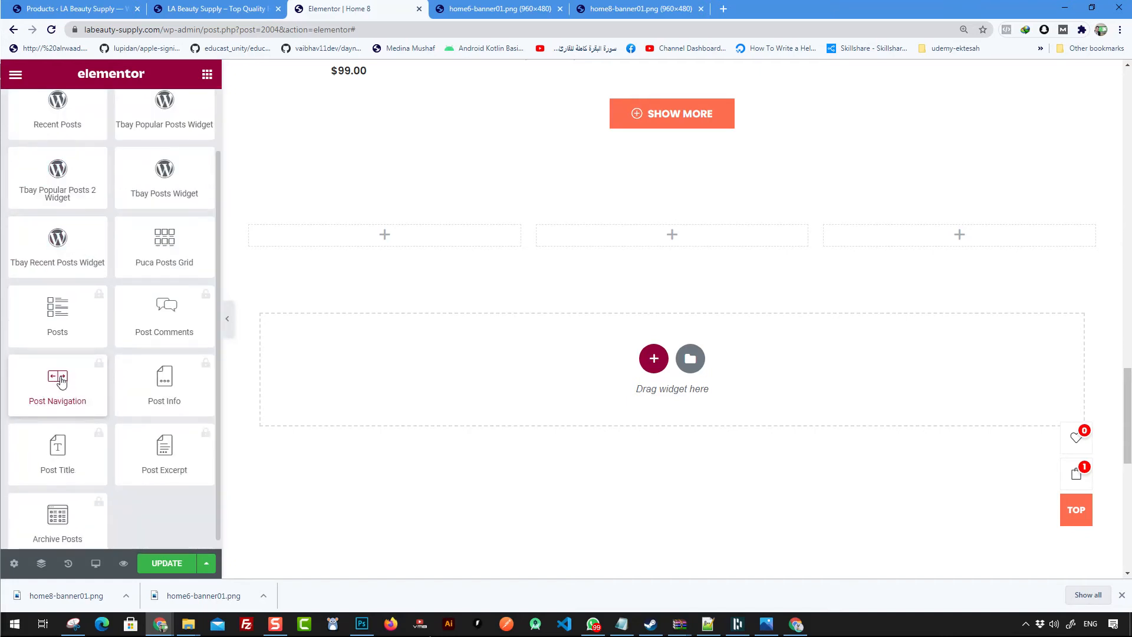
pyautogui.click(71, 323)
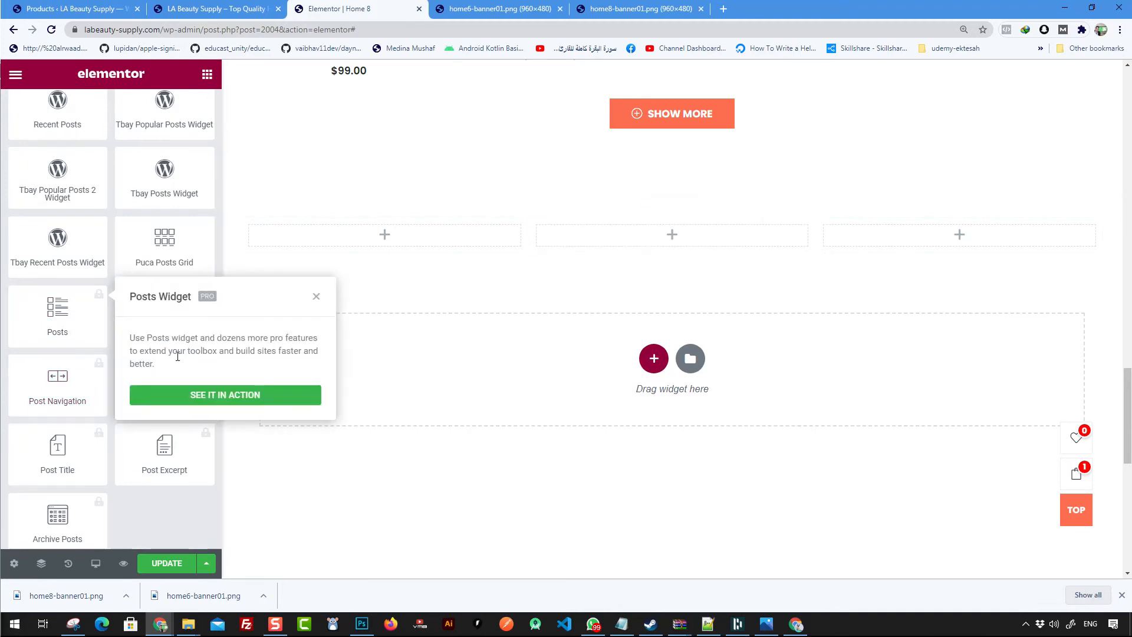
pyautogui.click(56, 314)
pyautogui.click(56, 316)
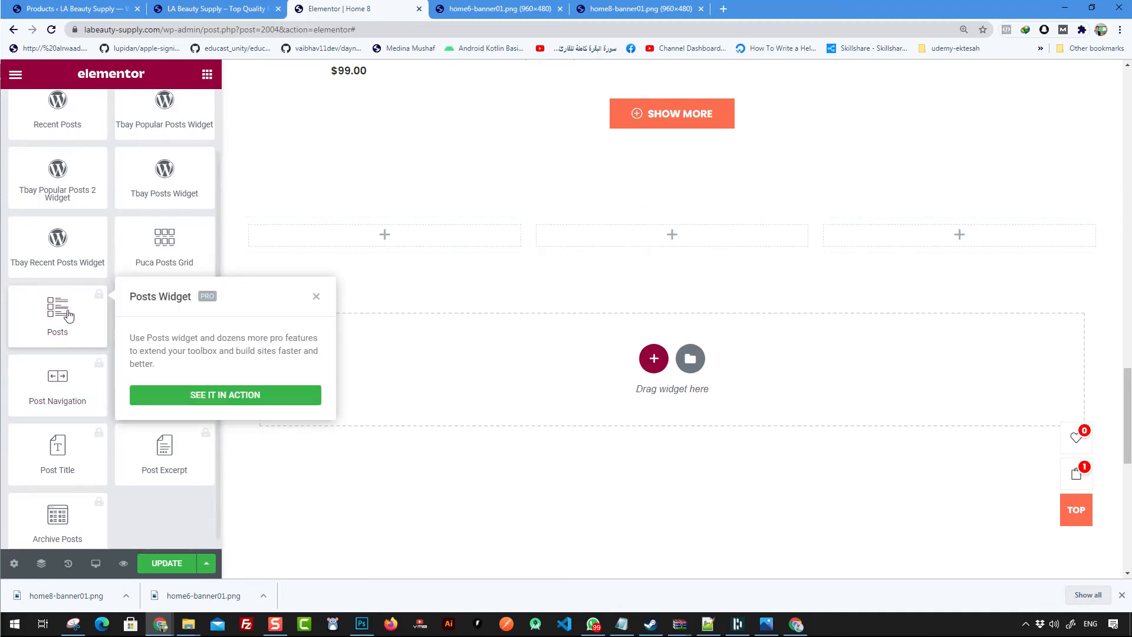
pyautogui.scroll(1, 69, 316)
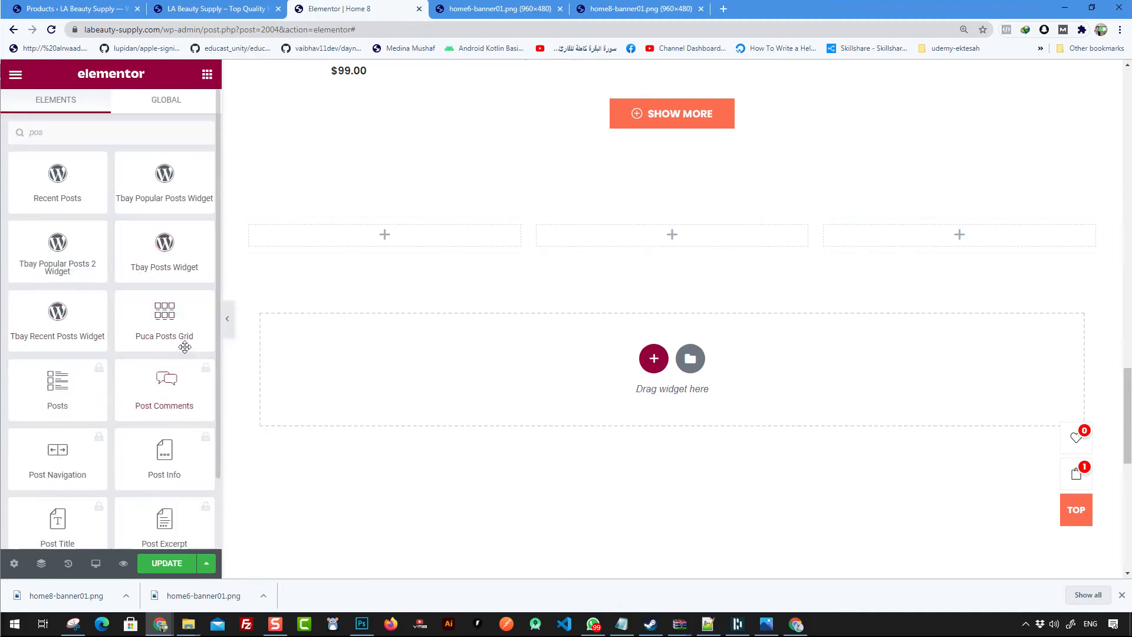
pyautogui.moveTo(163, 328); pyautogui.dragTo(651, 235)
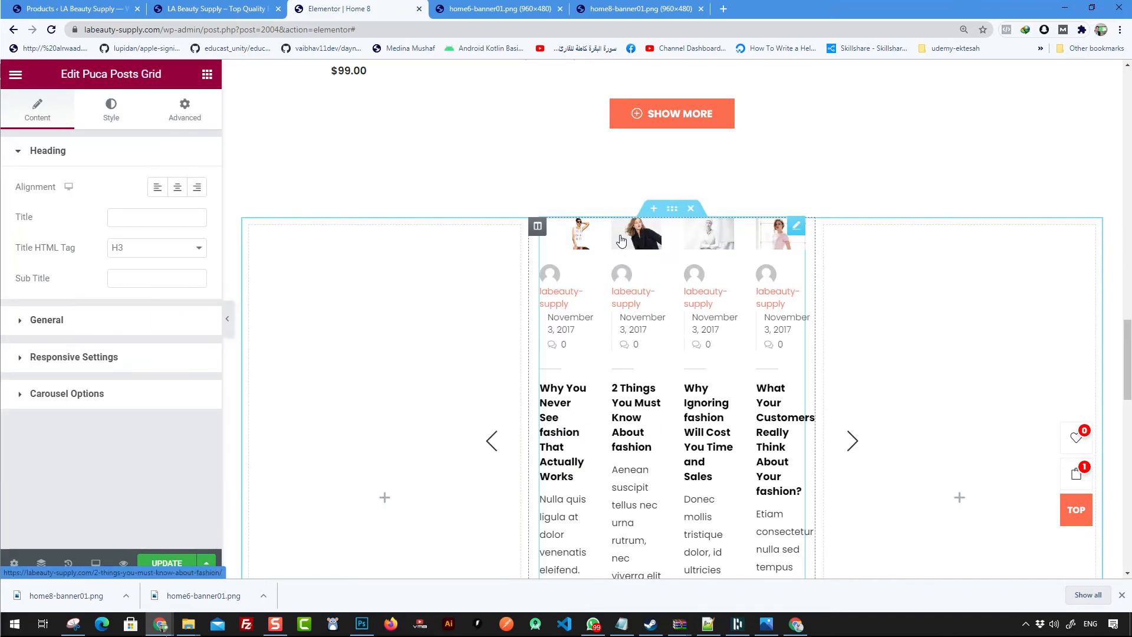
# - Set the posts grid's number of posts to 3
pyautogui.scroll(-3, 712, 361)
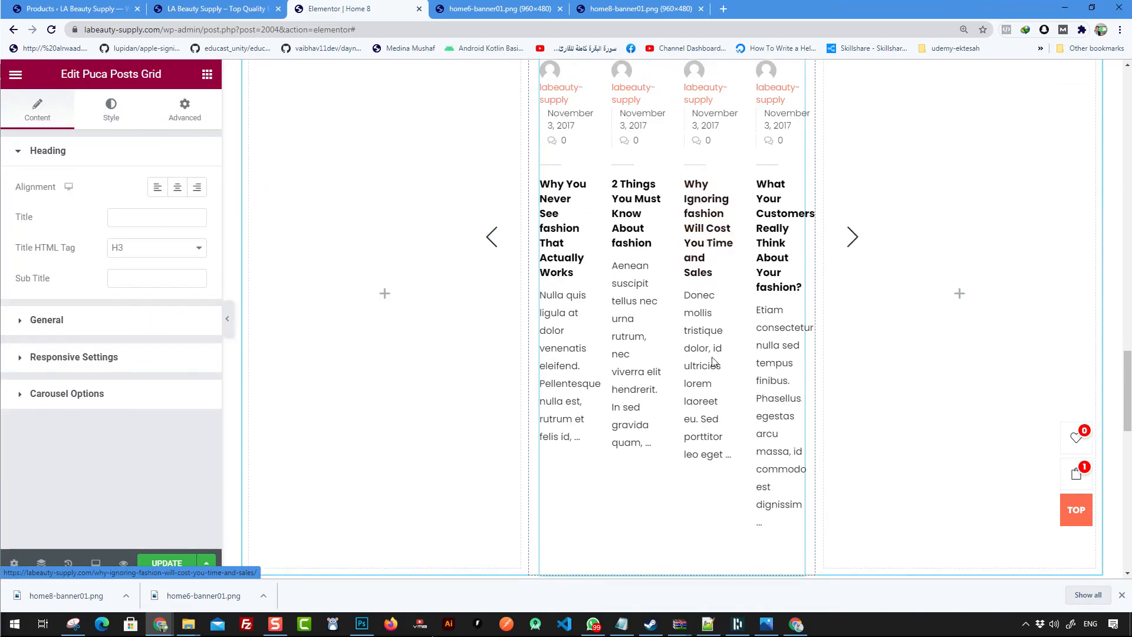
pyautogui.click(58, 324)
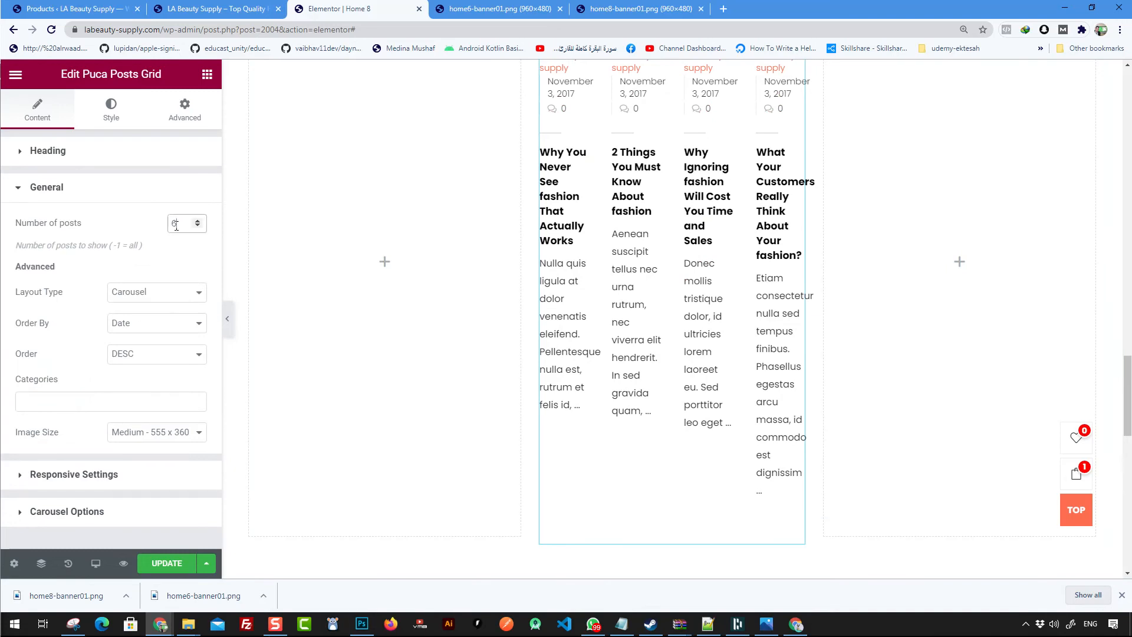
pyautogui.write('1')
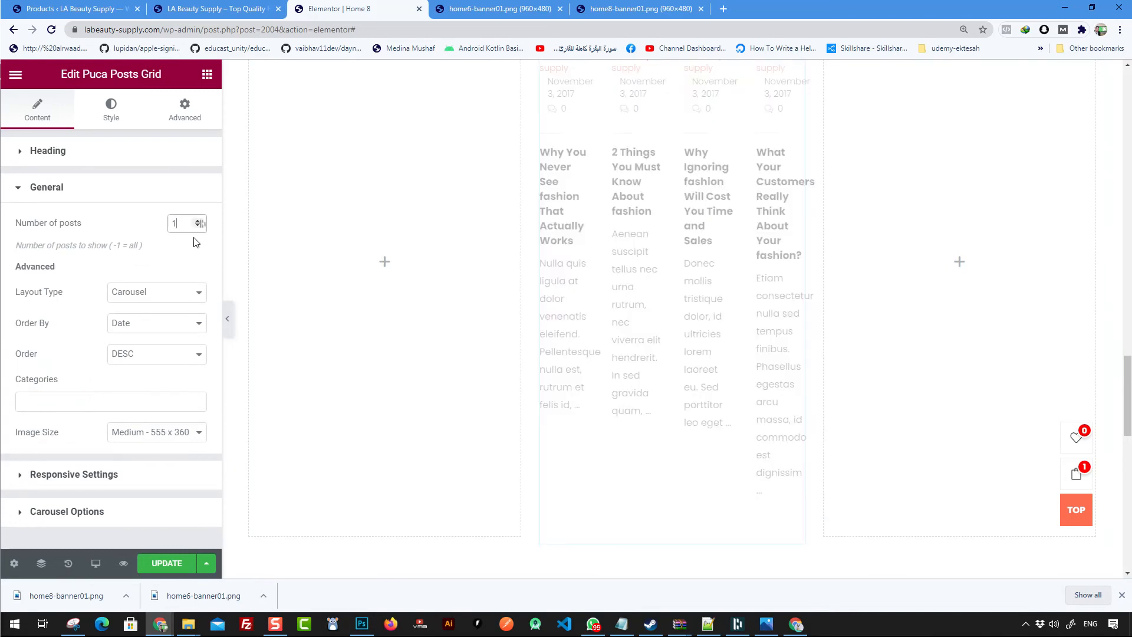
pyautogui.write('3')
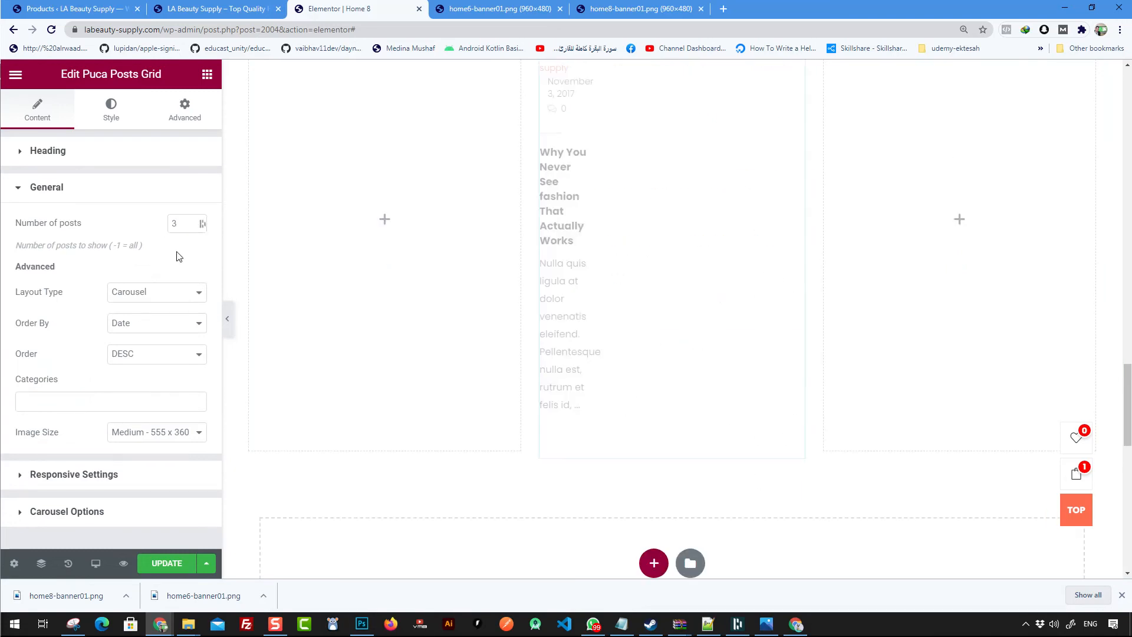
# - Switch the posts grid's layout type to List and keep the Medium image size
pyautogui.click(160, 292)
pyautogui.click(144, 321)
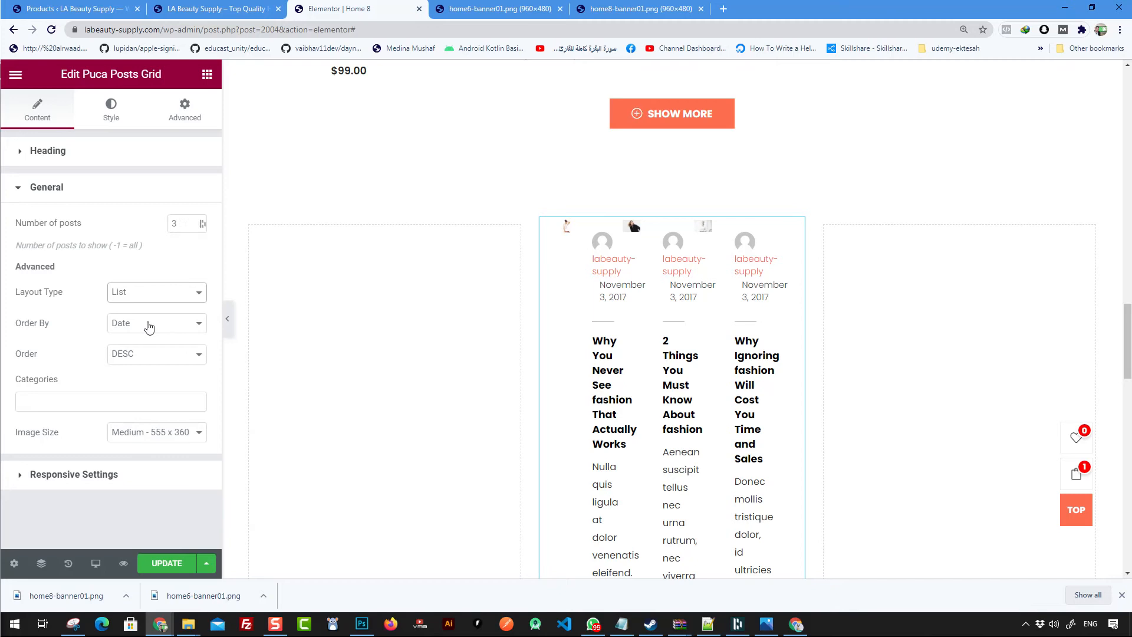
pyautogui.click(168, 435)
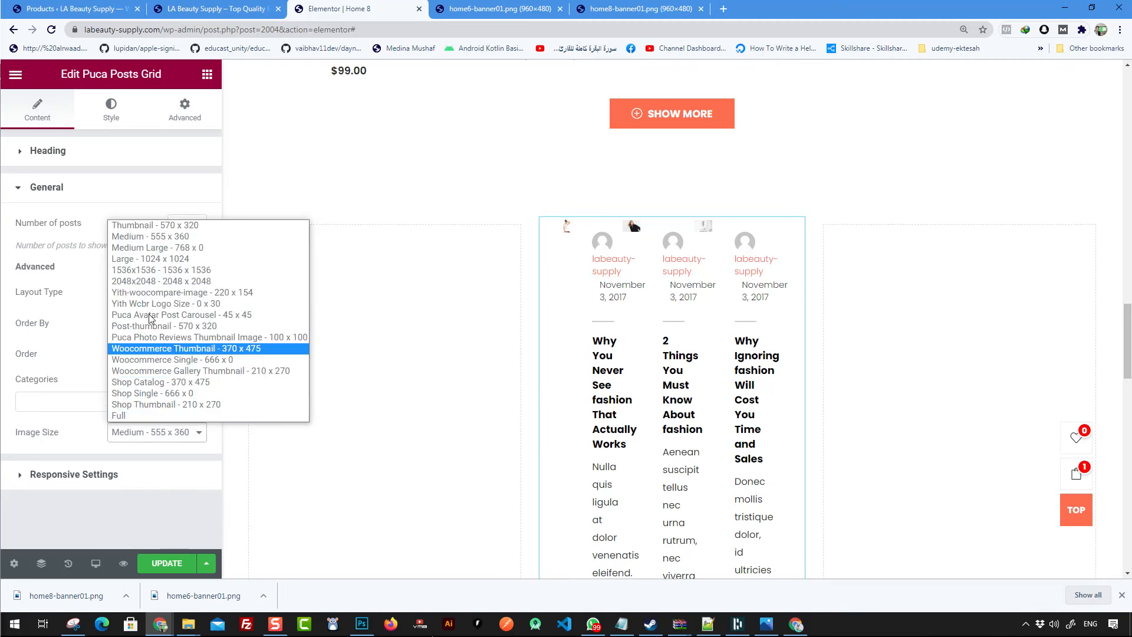
pyautogui.click(139, 241)
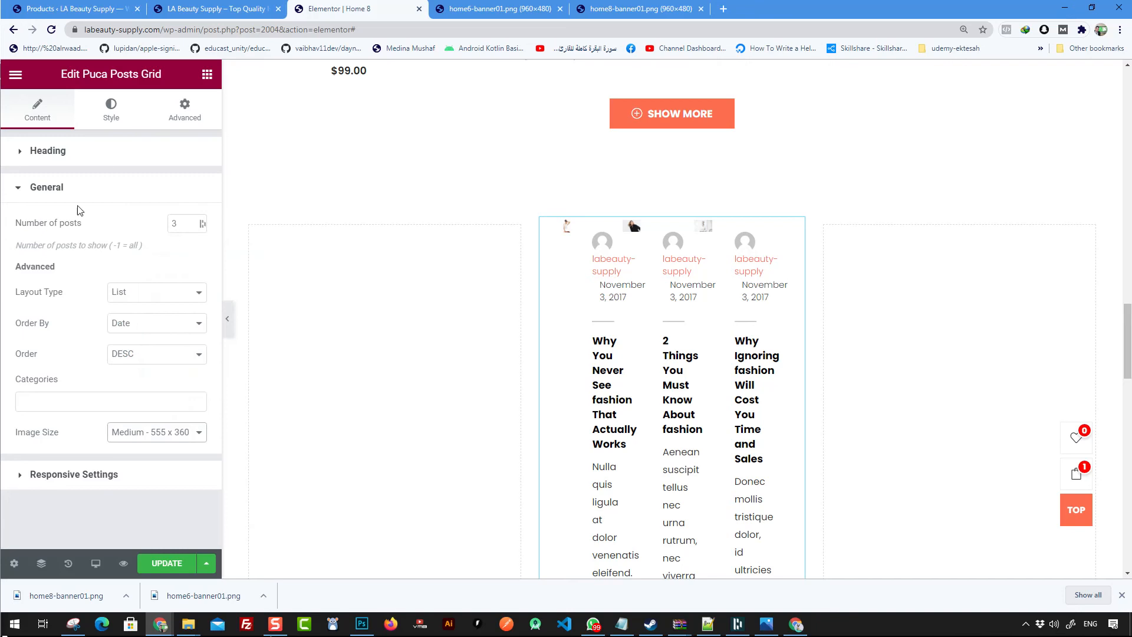
pyautogui.click(70, 153)
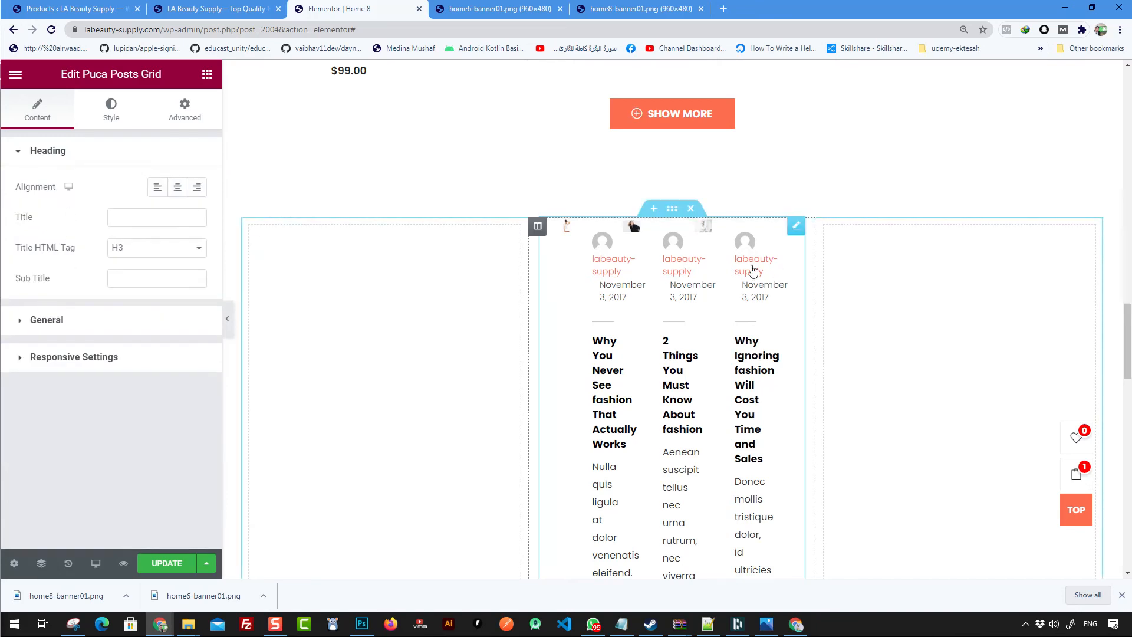
# - Delete the new three-column section holding the posts grid
pyautogui.scroll(-4, 750, 265)
pyautogui.scroll(6, 773, 375)
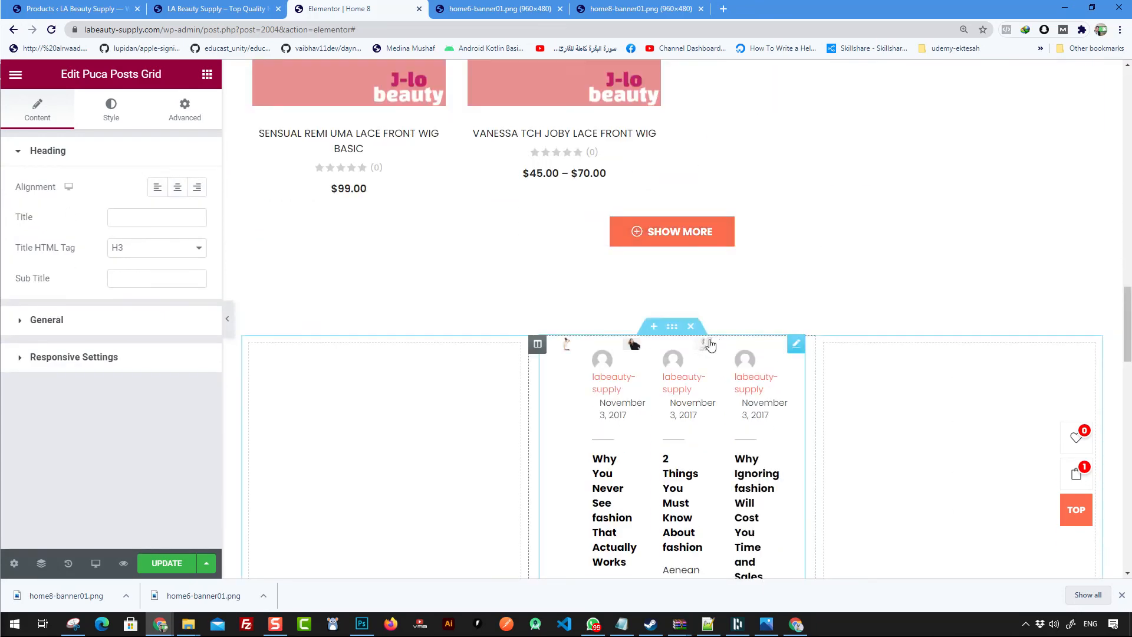
pyautogui.click(691, 326)
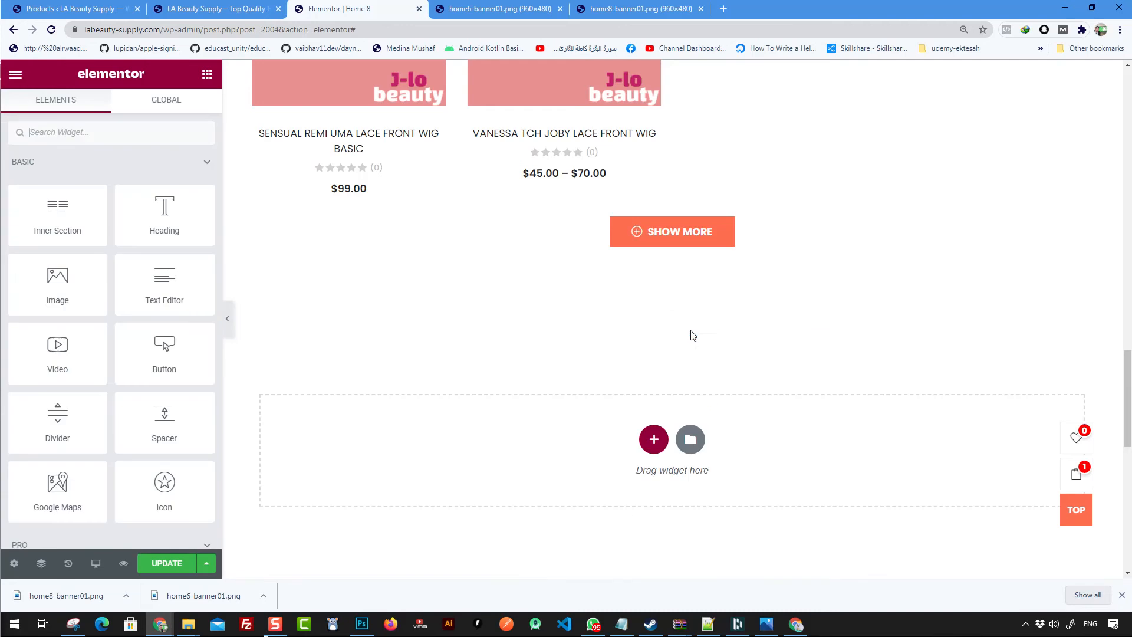
pyautogui.scroll(-2, 662, 334)
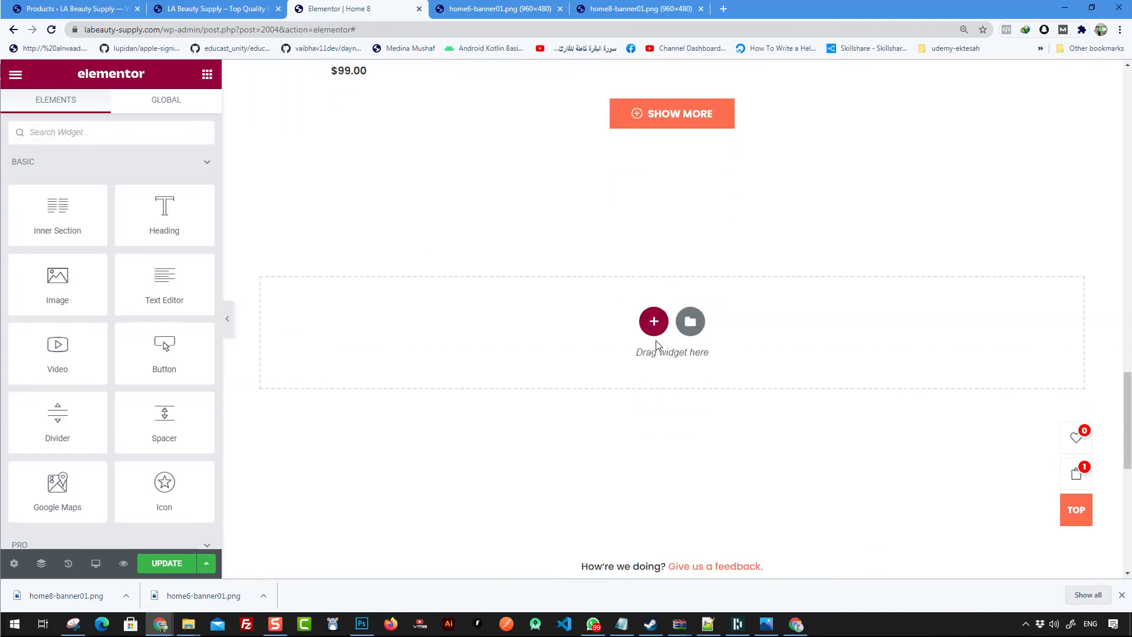
pyautogui.scroll(2, 652, 316)
pyautogui.scroll(-6, 132, 313)
pyautogui.scroll(-20, 132, 313)
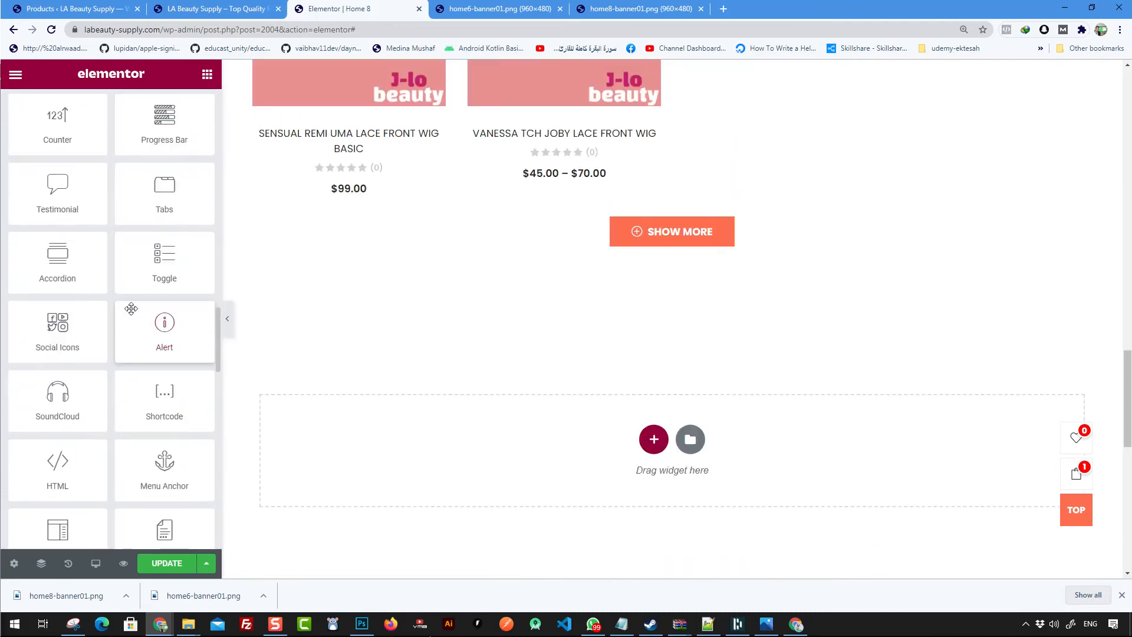
# - Place a Puca List Categories Product widget above the recommended-for-you section
pyautogui.scroll(-5, 128, 313)
pyautogui.scroll(5, 126, 314)
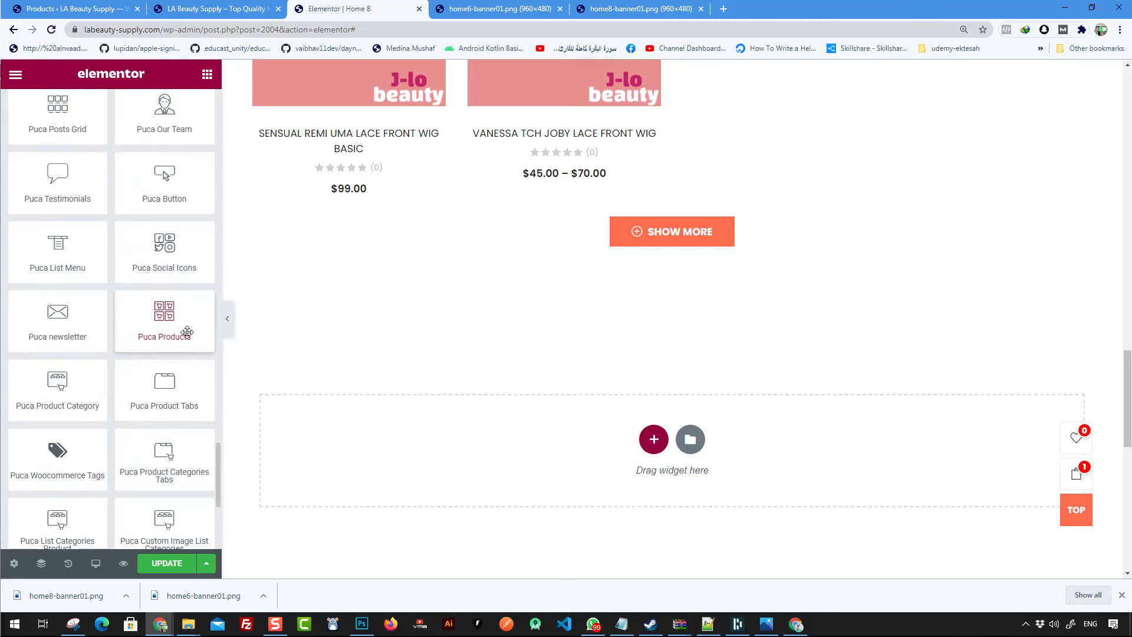
pyautogui.scroll(-1, 139, 392)
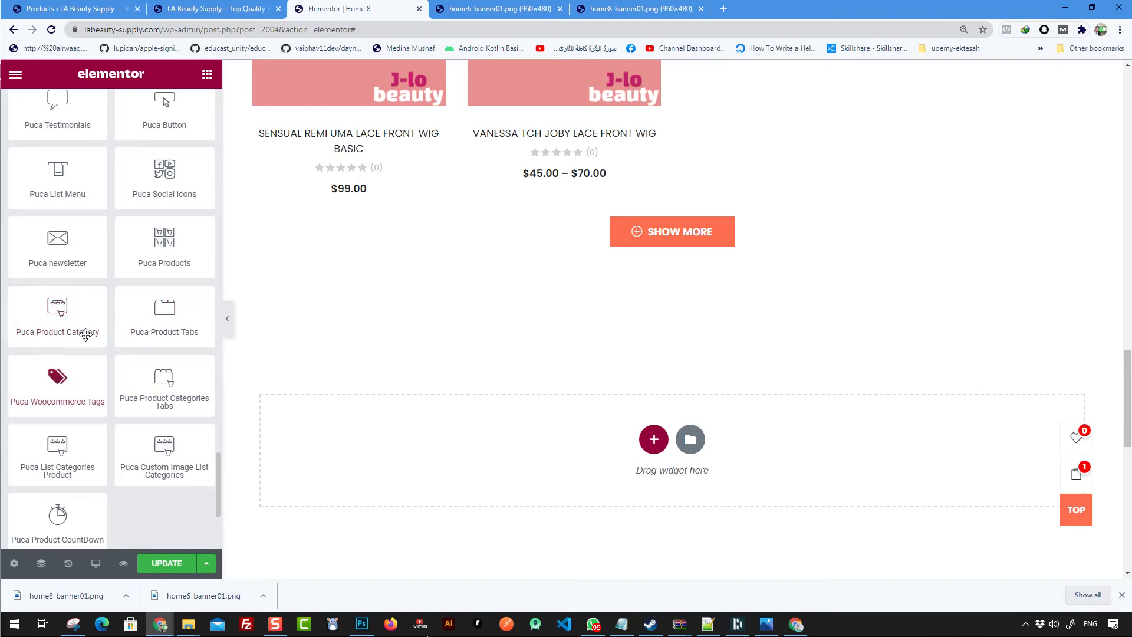
pyautogui.scroll(6, 86, 334)
pyautogui.scroll(10, 512, 391)
pyautogui.scroll(4, 637, 384)
pyautogui.scroll(-10, 129, 391)
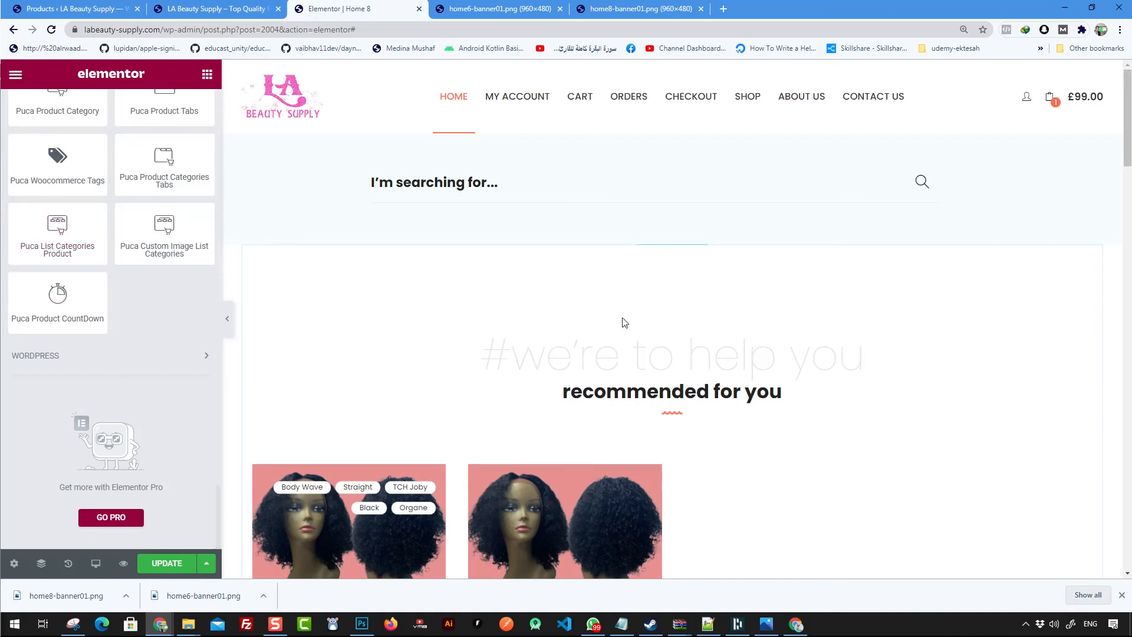
pyautogui.moveTo(59, 225); pyautogui.dragTo(694, 347)
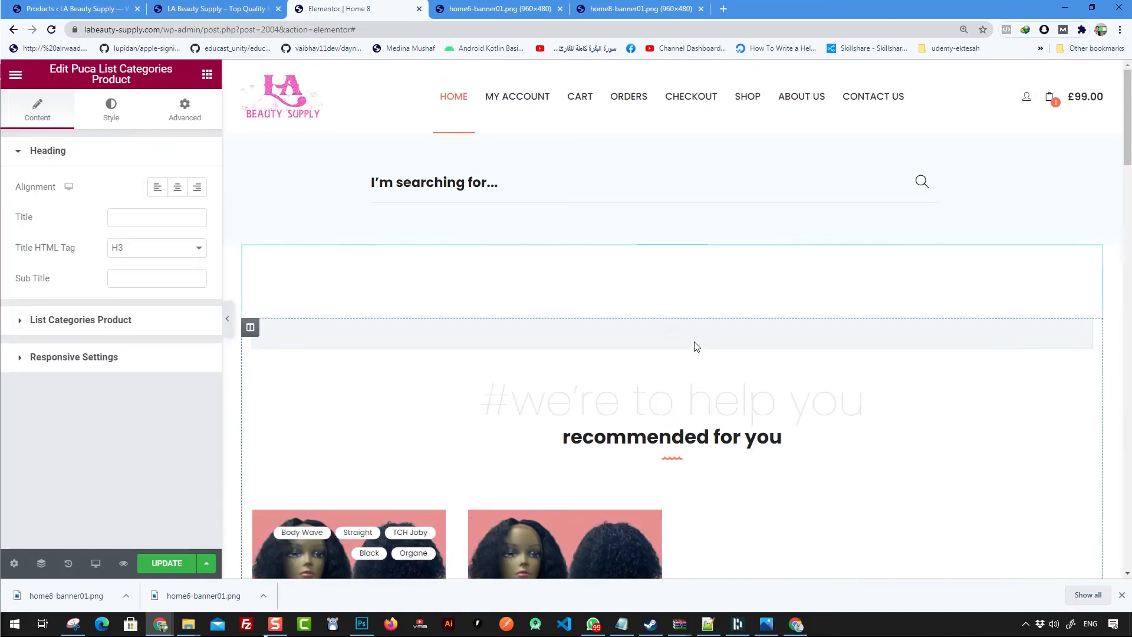
# - Set the category list's layout type to Grid
pyautogui.scroll(-4, 741, 387)
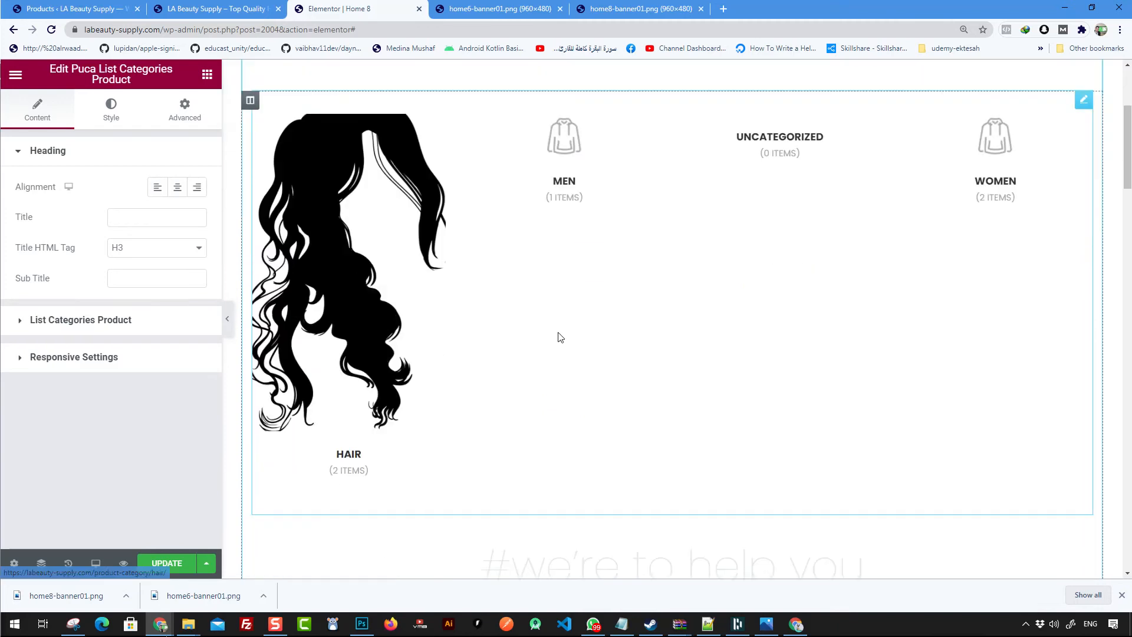
pyautogui.click(113, 319)
pyautogui.click(151, 294)
pyautogui.click(141, 319)
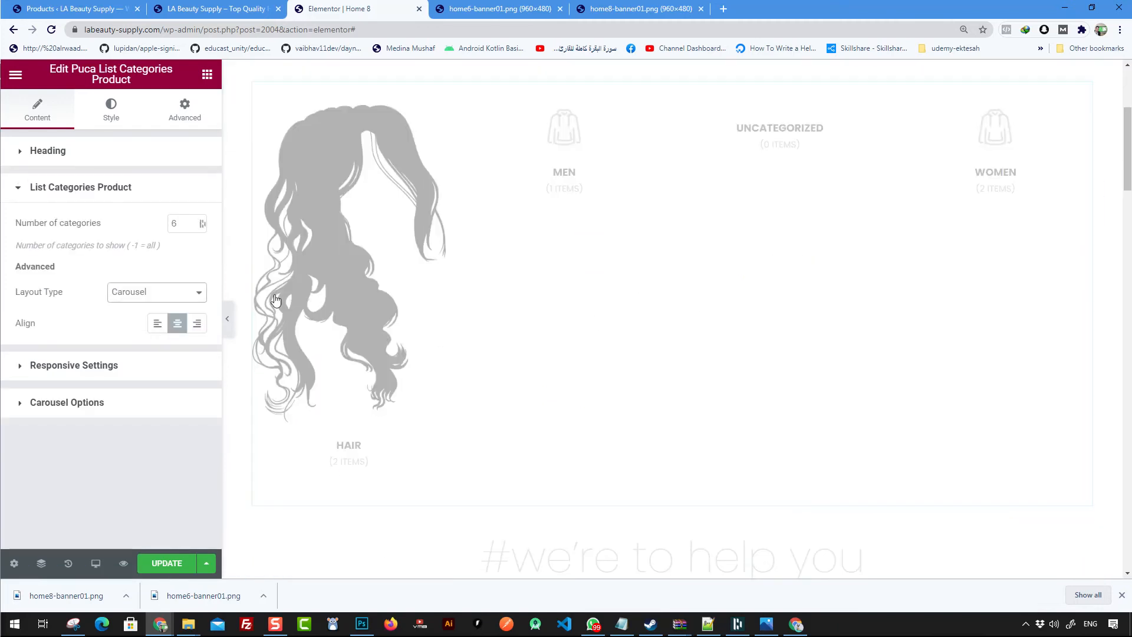
pyautogui.scroll(3, 675, 273)
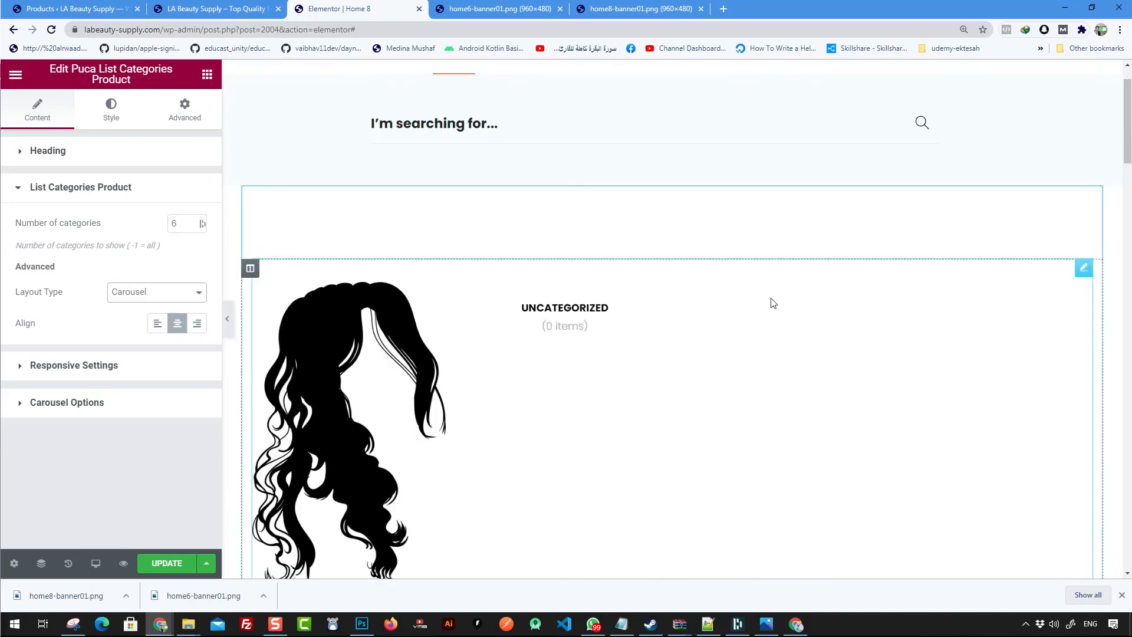
pyautogui.click(156, 292)
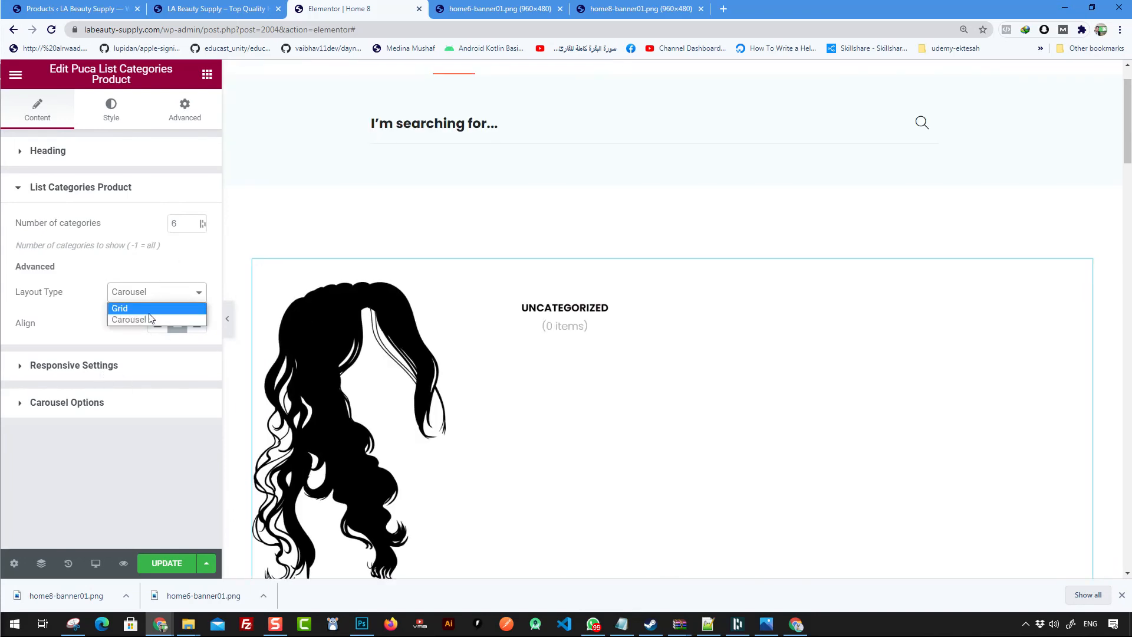
pyautogui.click(148, 305)
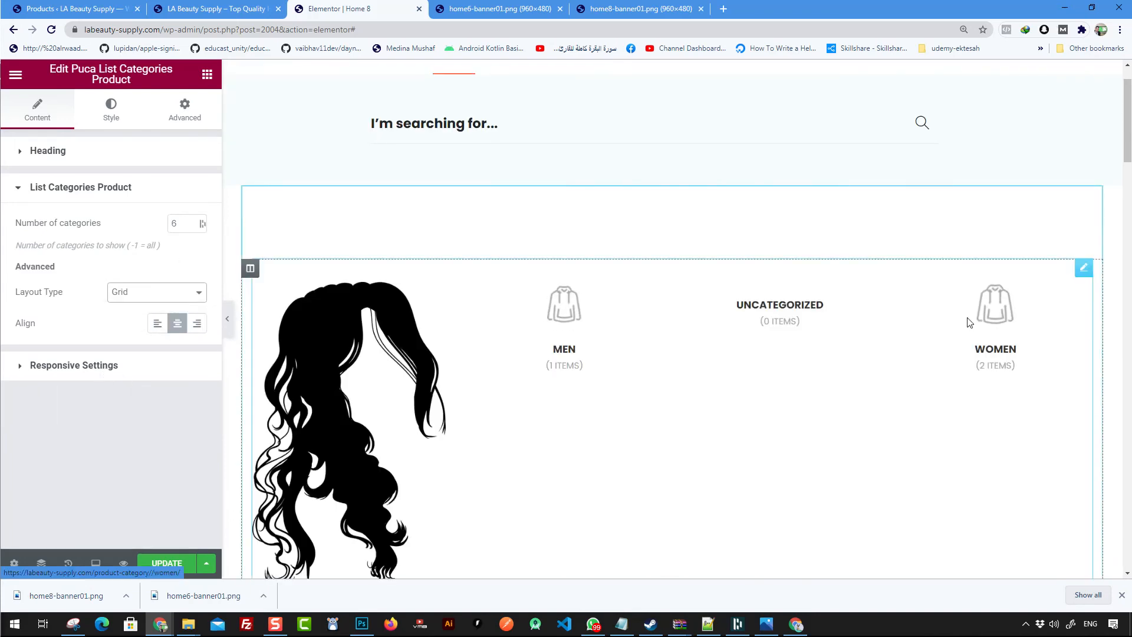
# - Review the category list's heading and responsive column settings
pyautogui.scroll(-2, 403, 336)
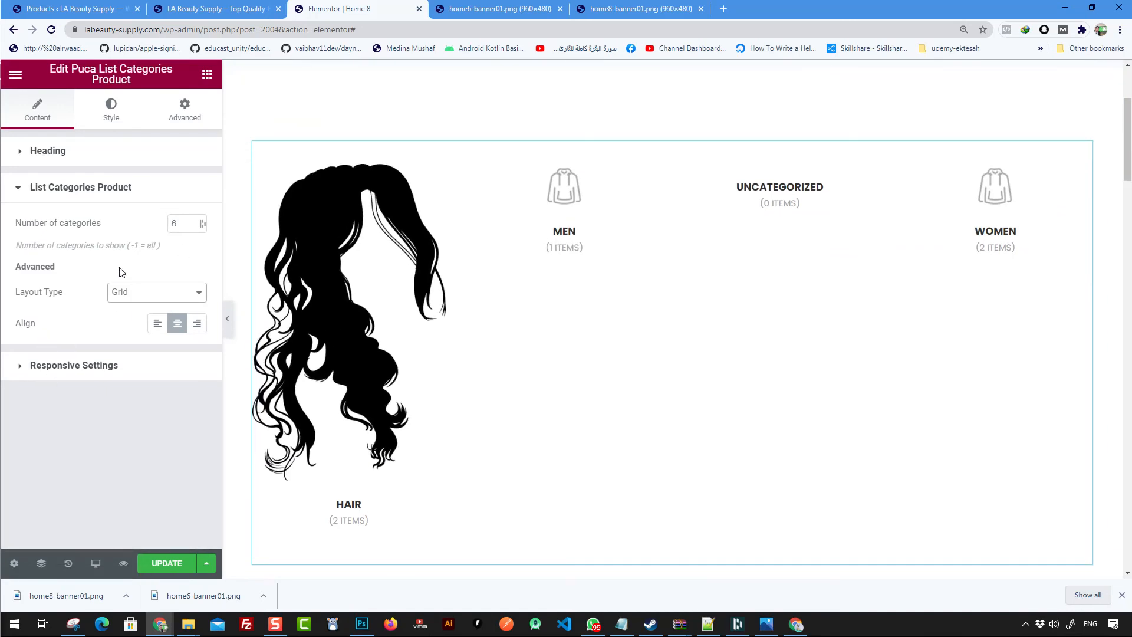
pyautogui.click(68, 160)
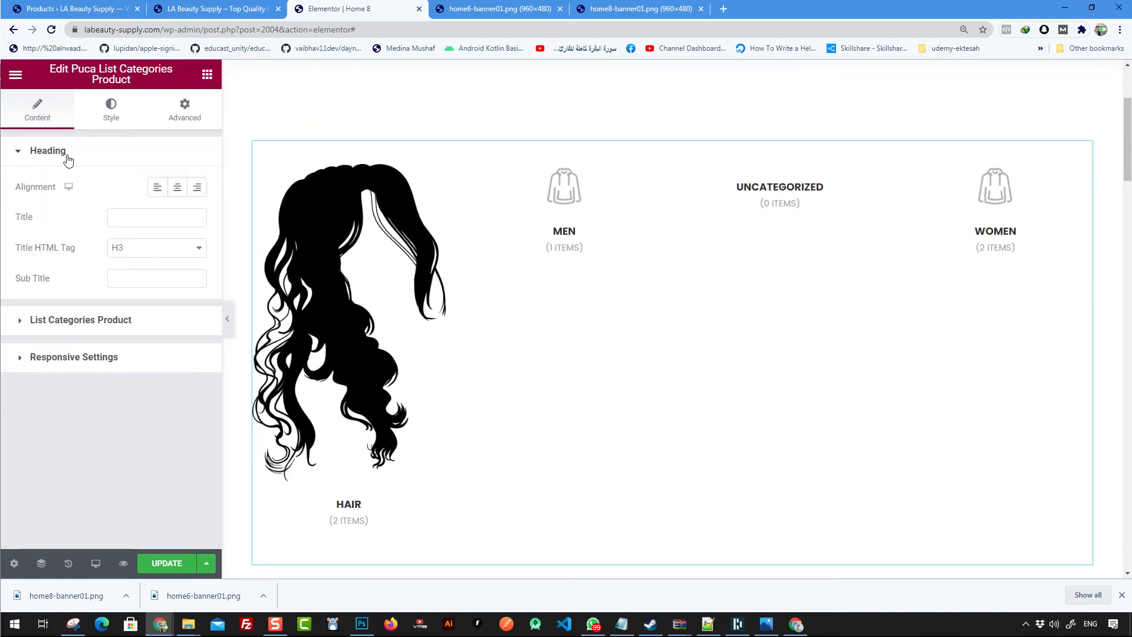
pyautogui.click(142, 247)
pyautogui.click(143, 246)
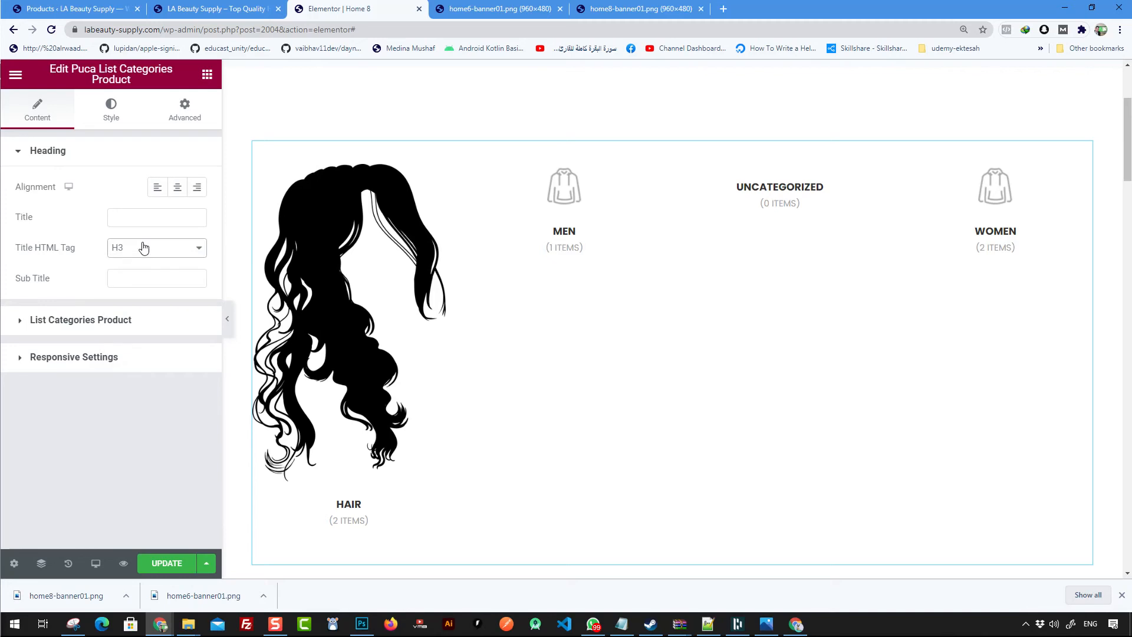
pyautogui.click(77, 357)
pyautogui.scroll(3, 417, 152)
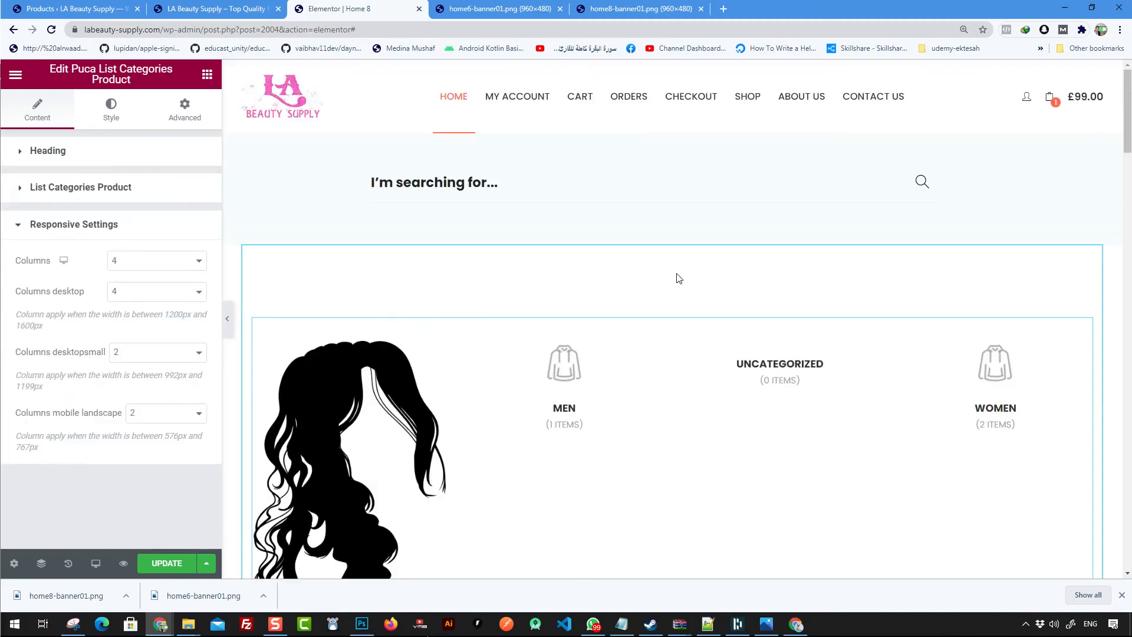
pyautogui.scroll(-4, 683, 367)
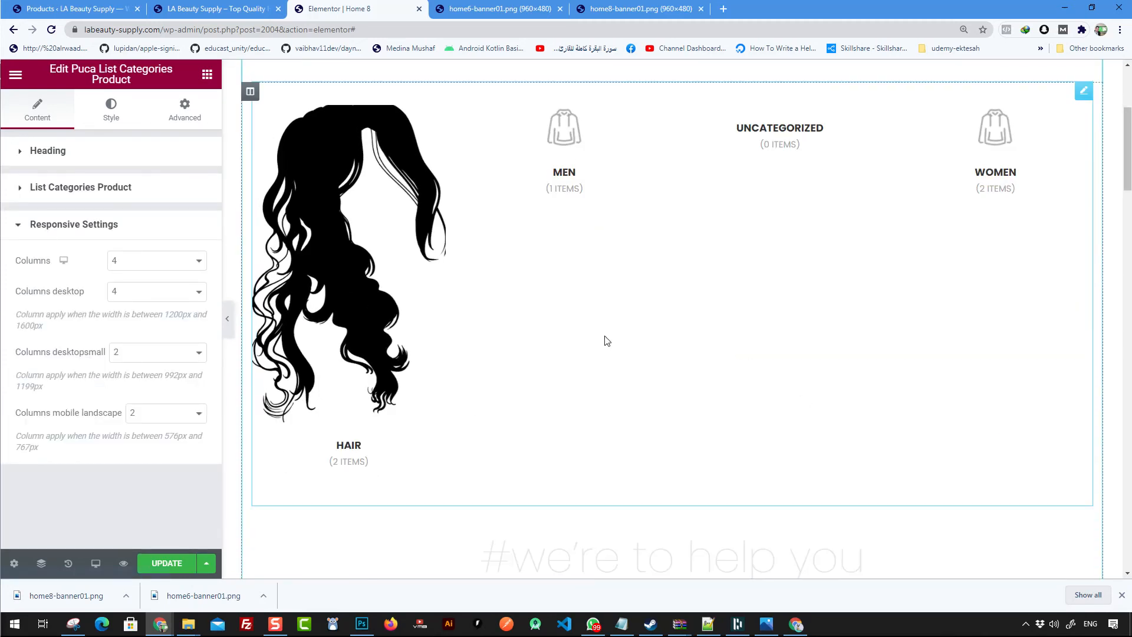
pyautogui.scroll(3, 546, 371)
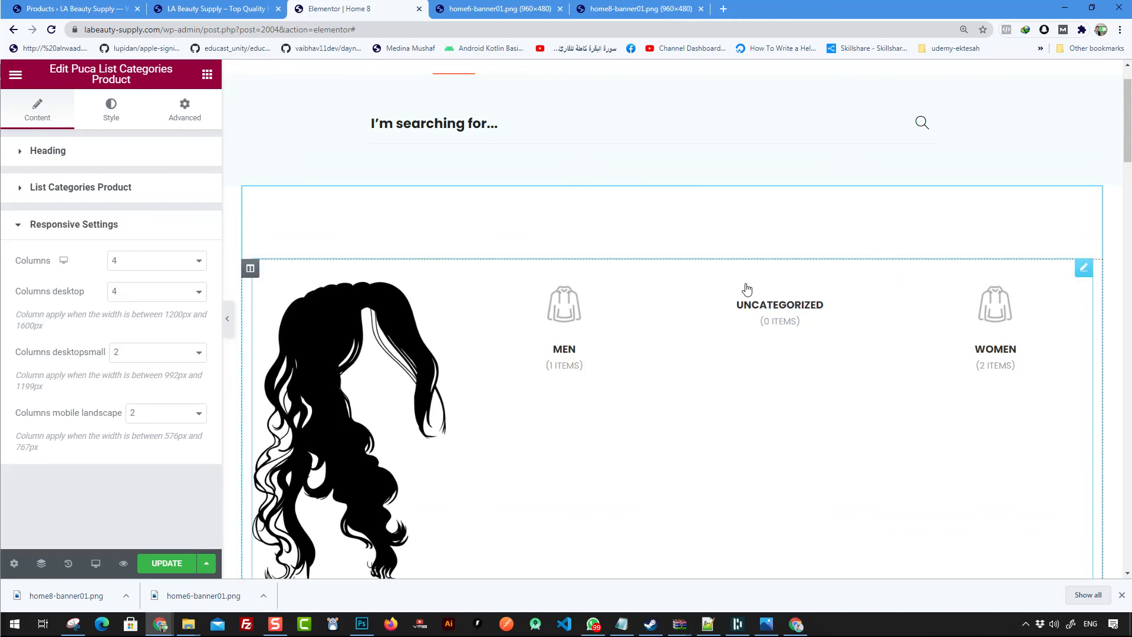
pyautogui.scroll(-5, 736, 324)
pyautogui.scroll(3, 707, 272)
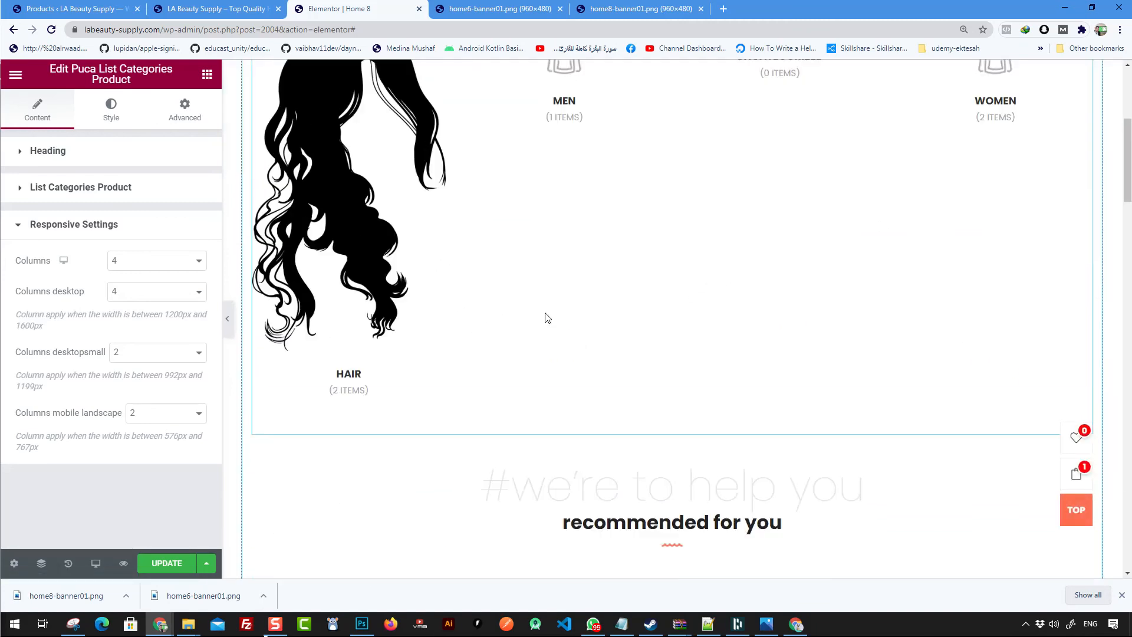
# - Delete the Puca List Categories Product widget
pyautogui.click(250, 151)
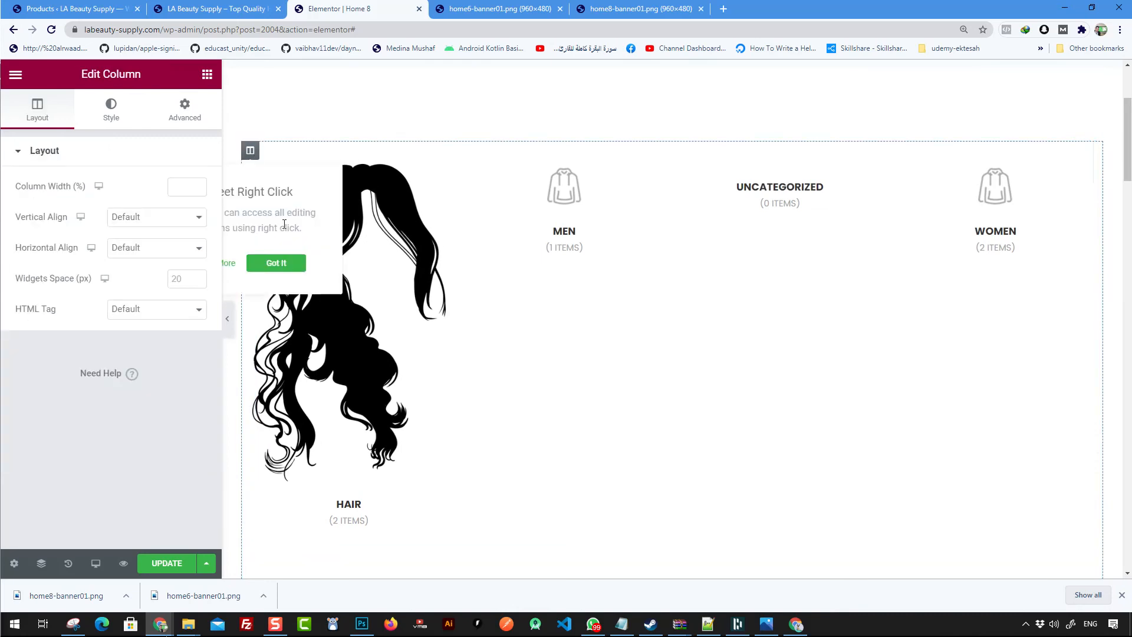
pyautogui.click(183, 107)
pyautogui.scroll(-2, 151, 417)
pyautogui.scroll(2, 152, 417)
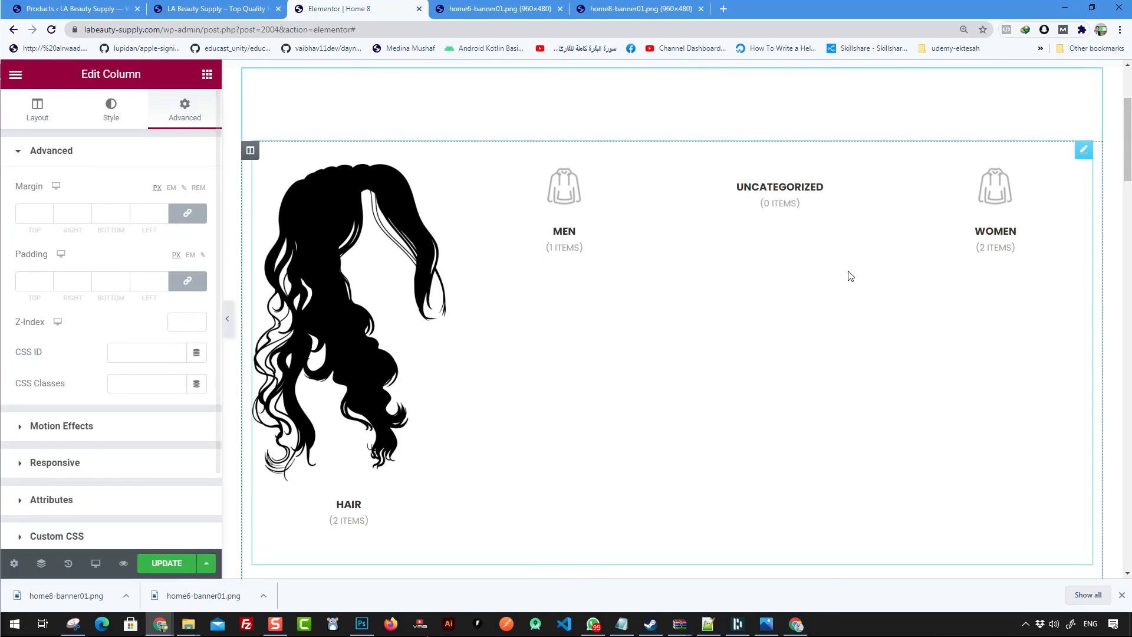
pyautogui.click(695, 273)
pyautogui.press('Delete')
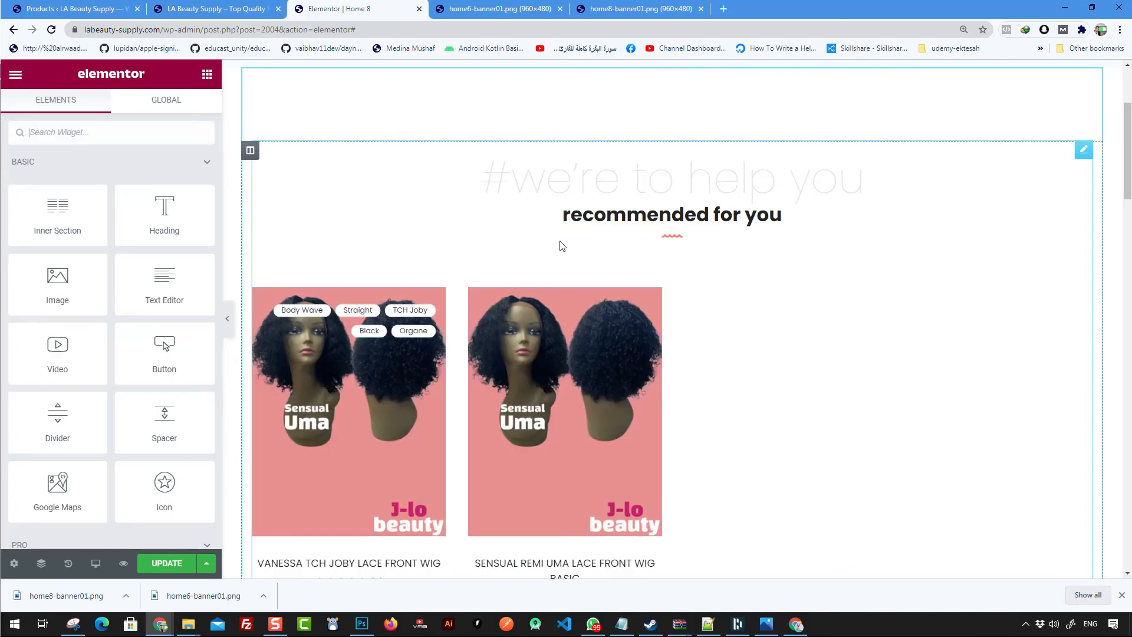
# - Save the page changes
pyautogui.scroll(3, 642, 236)
pyautogui.scroll(-3, 746, 372)
pyautogui.scroll(-2, 609, 310)
pyautogui.scroll(5, 589, 320)
pyautogui.click(167, 563)
# - Preview the page and examine the banner row in the preview
pyautogui.scroll(-8, 612, 321)
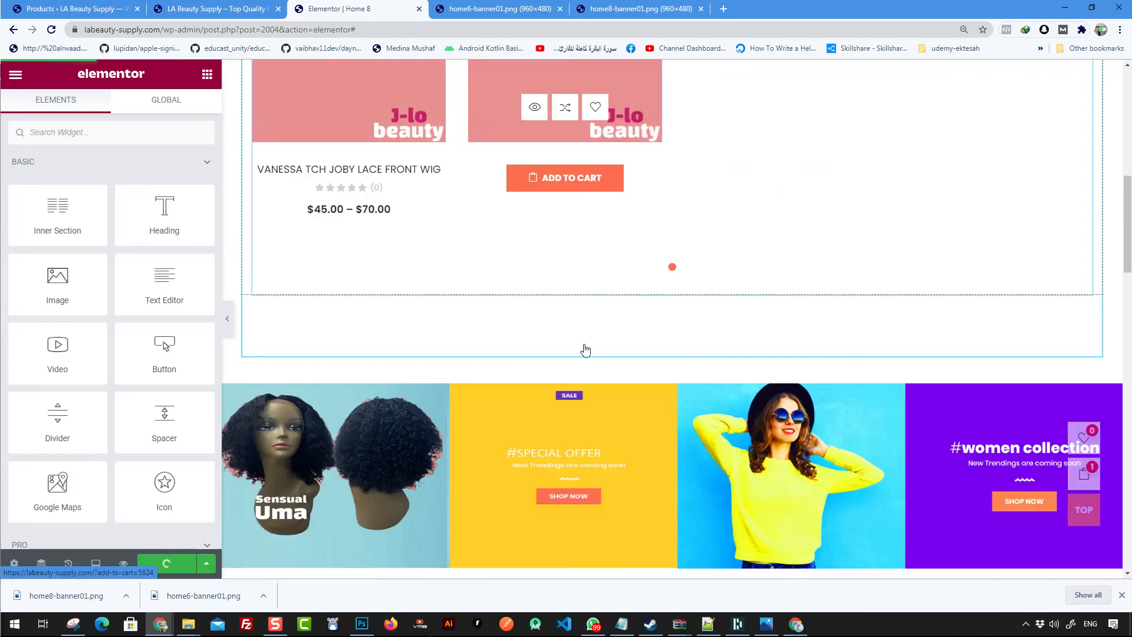
pyautogui.scroll(-15, 583, 352)
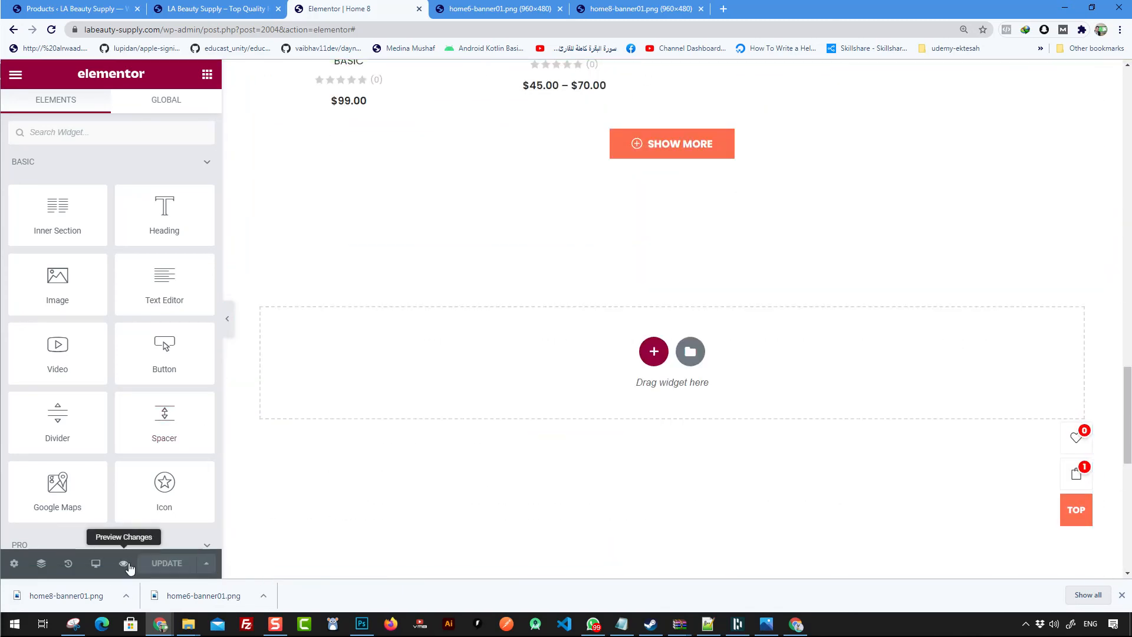
pyautogui.click(123, 563)
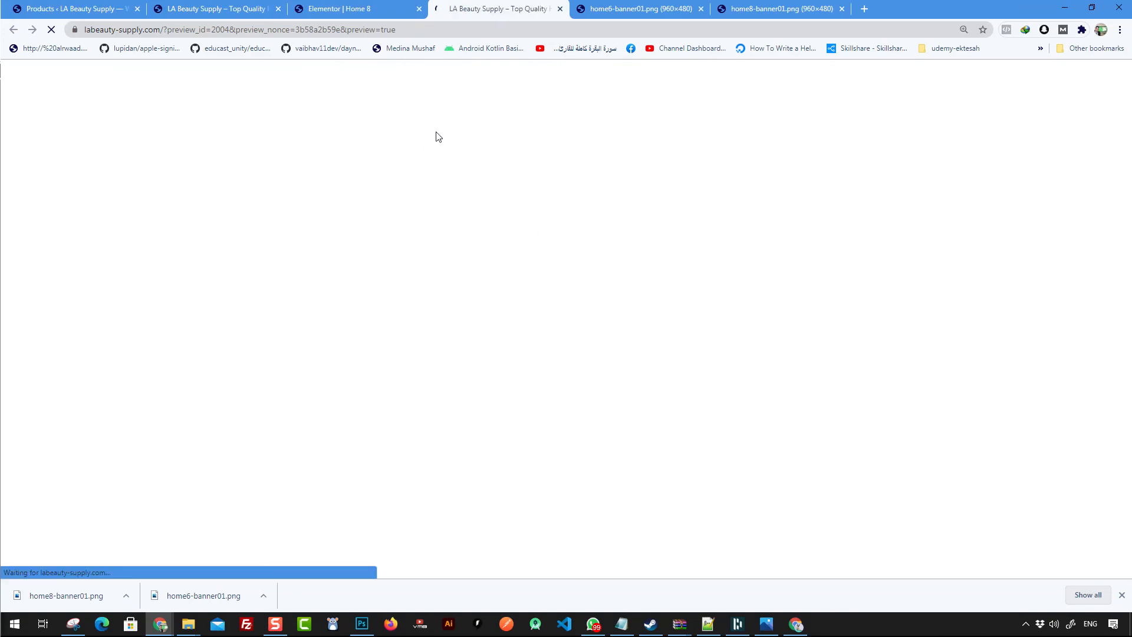
pyautogui.scroll(-6, 619, 230)
pyautogui.scroll(-6, 595, 229)
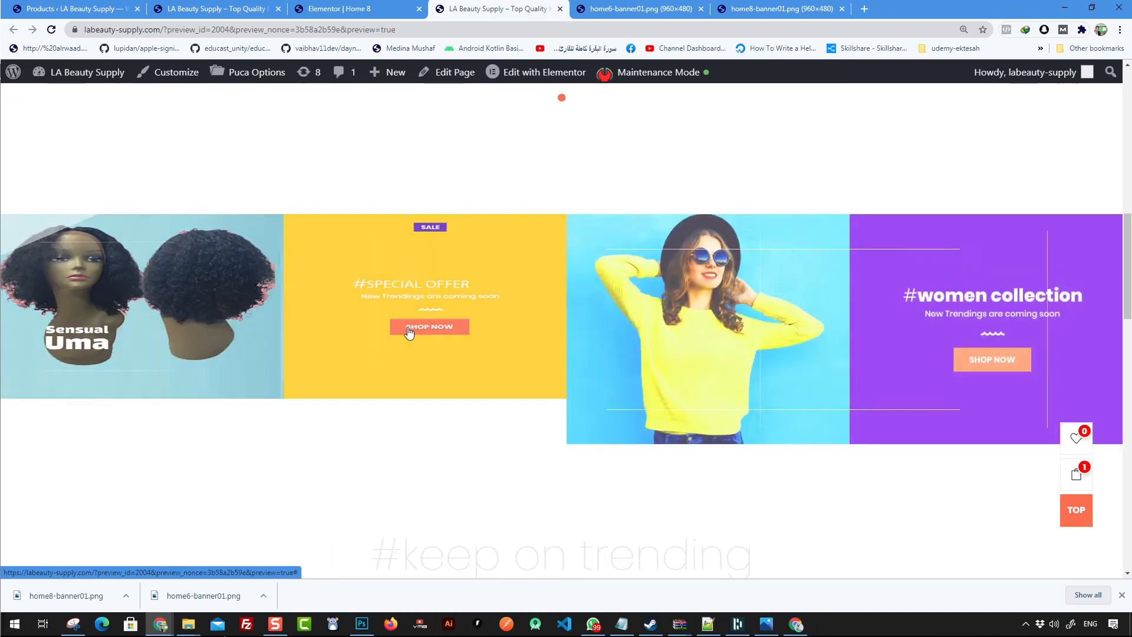
pyautogui.scroll(-3, 298, 265)
pyautogui.scroll(5, 829, 271)
pyautogui.scroll(-1, 370, 358)
pyautogui.scroll(-3, 503, 299)
pyautogui.scroll(4, 375, 318)
pyautogui.scroll(-2, 469, 358)
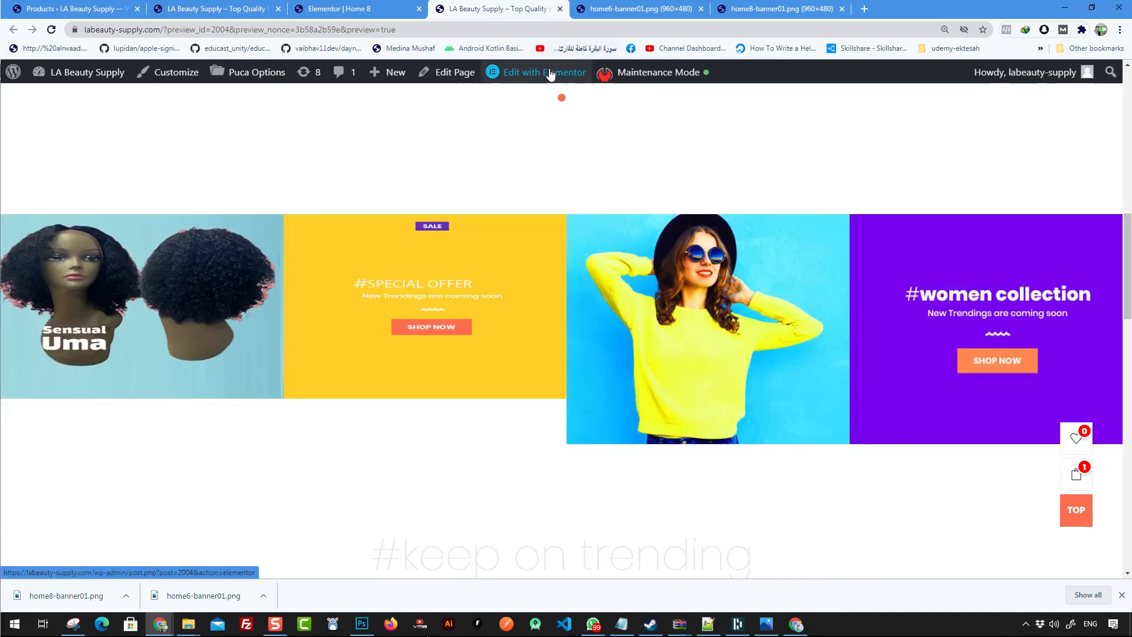
# - Reopen the page in Elementor and set the wig SPECIAL OFFER banner image's height to 1 px
pyautogui.click(550, 72)
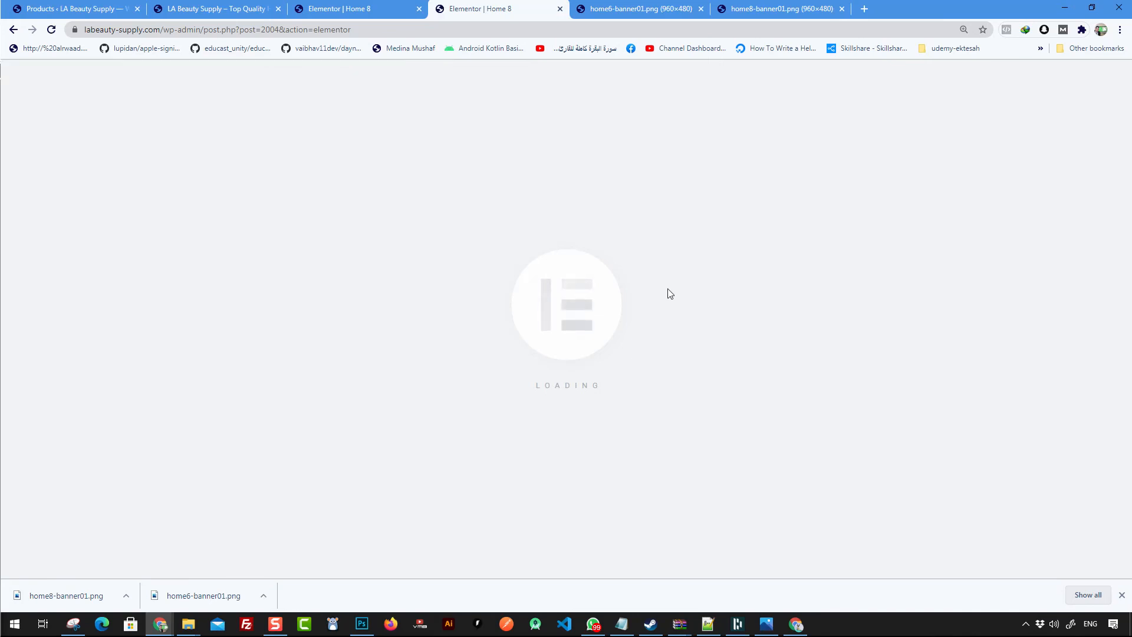
pyautogui.scroll(-12, 651, 302)
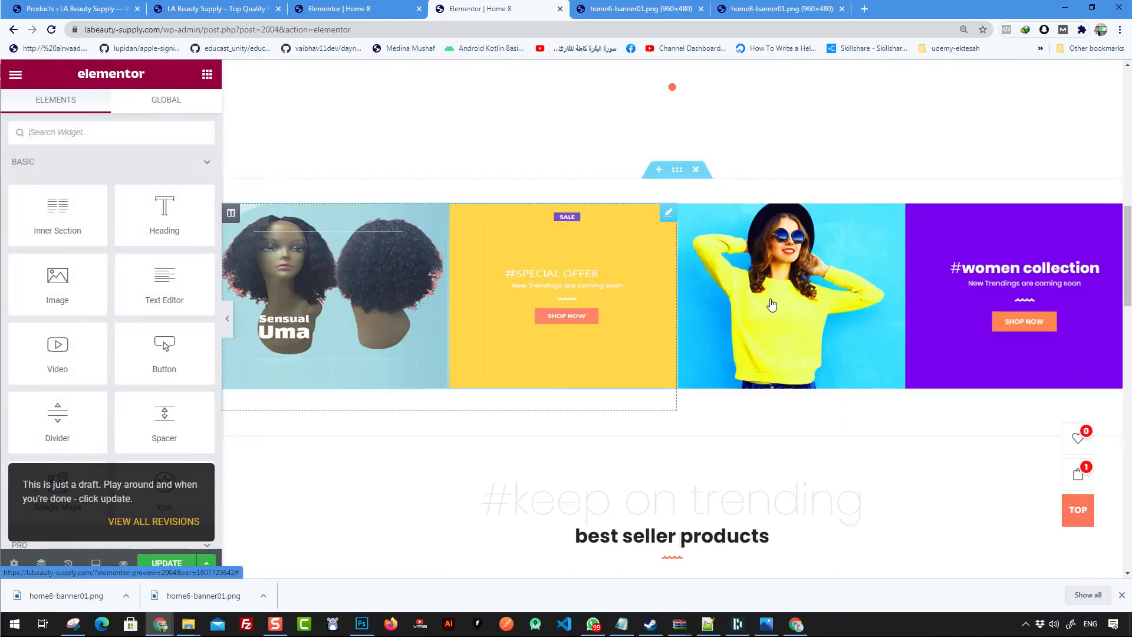
pyautogui.click(816, 295)
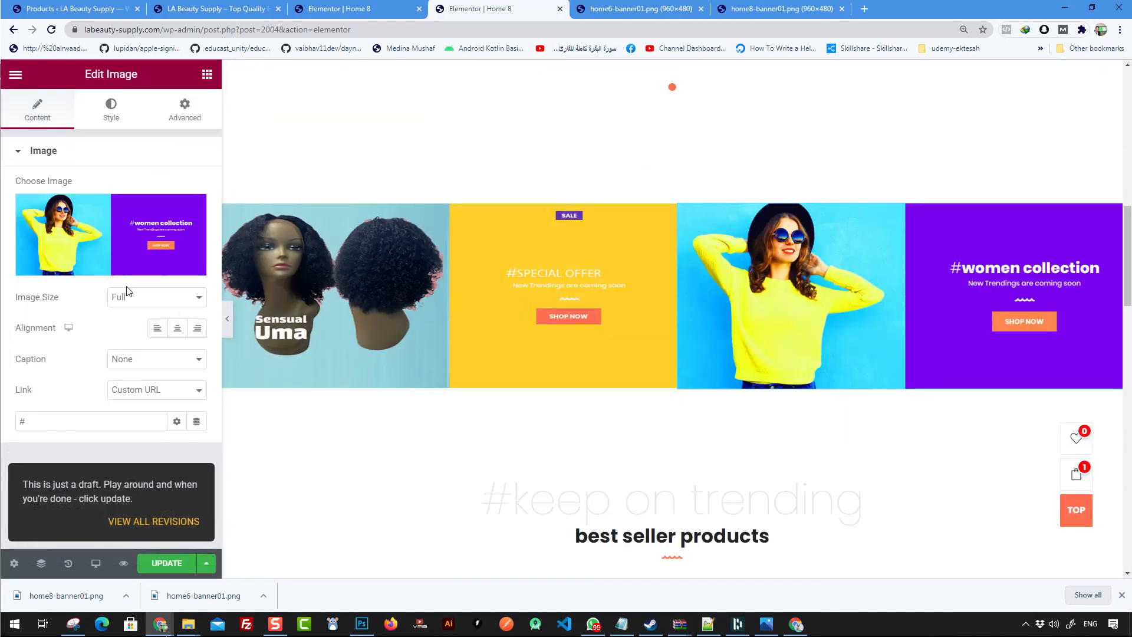
pyautogui.click(128, 120)
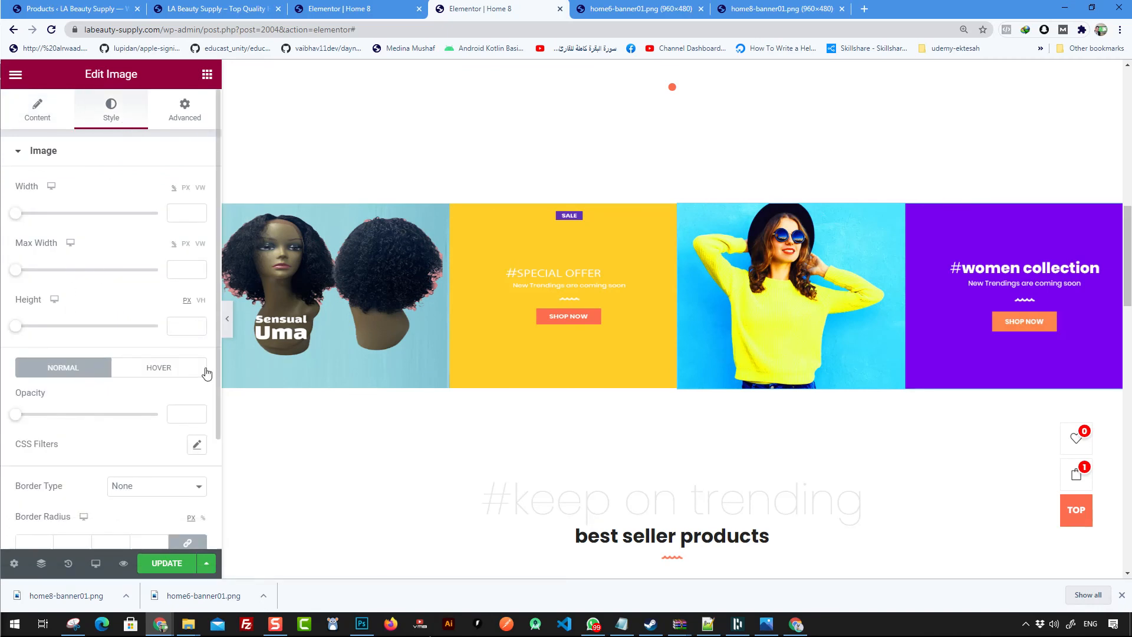
pyautogui.click(454, 316)
pyautogui.click(110, 109)
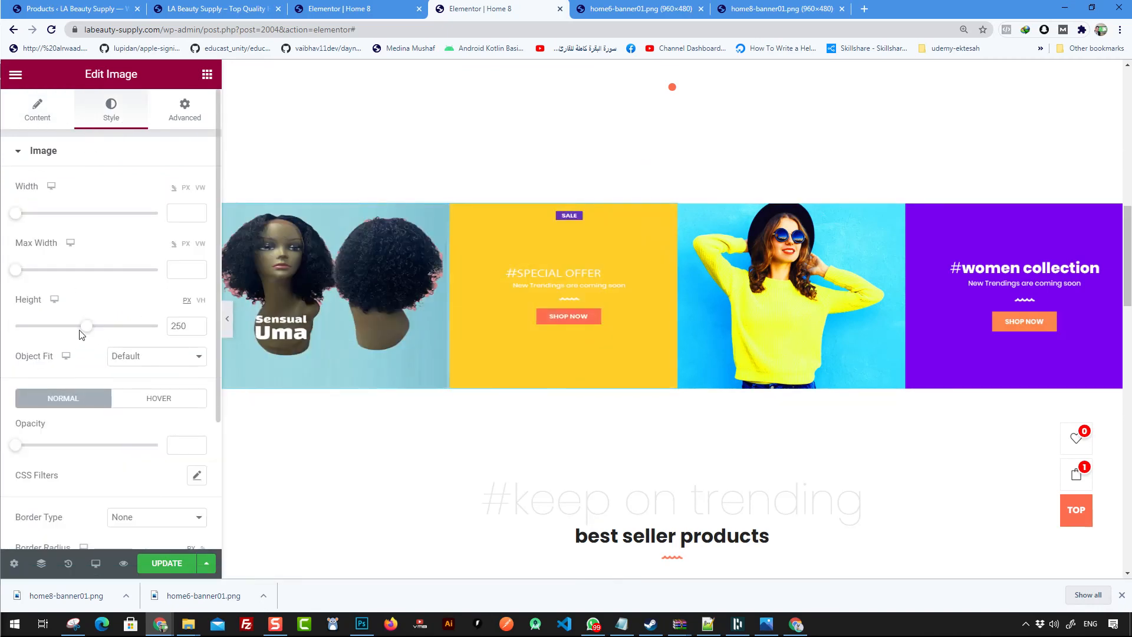
pyautogui.moveTo(83, 326); pyautogui.dragTo(15, 326)
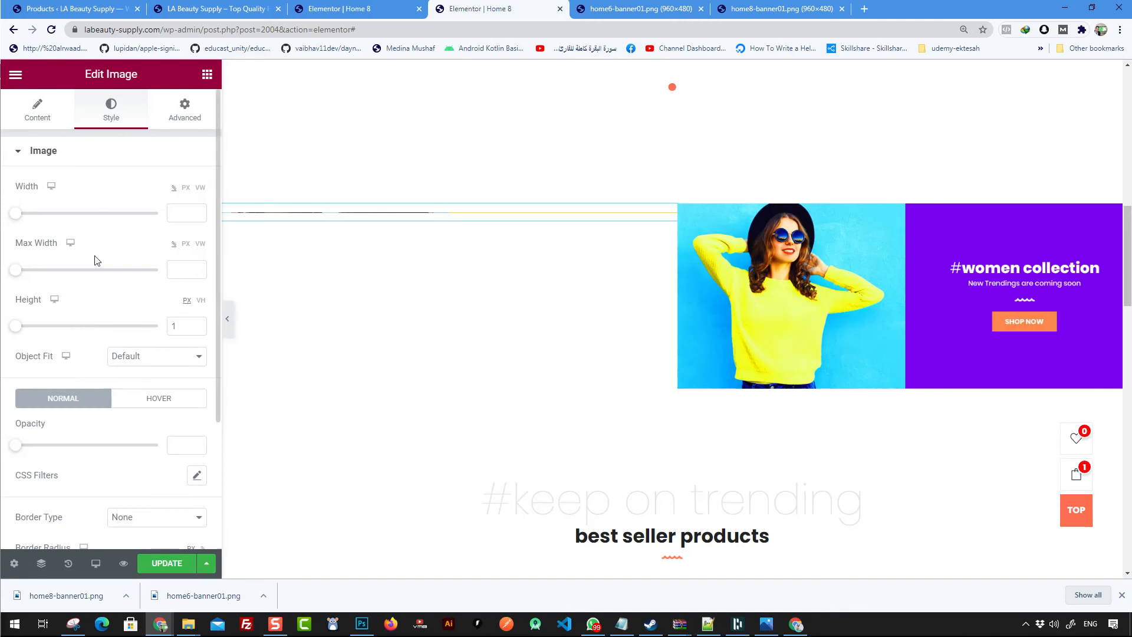
# - Duplicate the women collection banner image
pyautogui.click(881, 299)
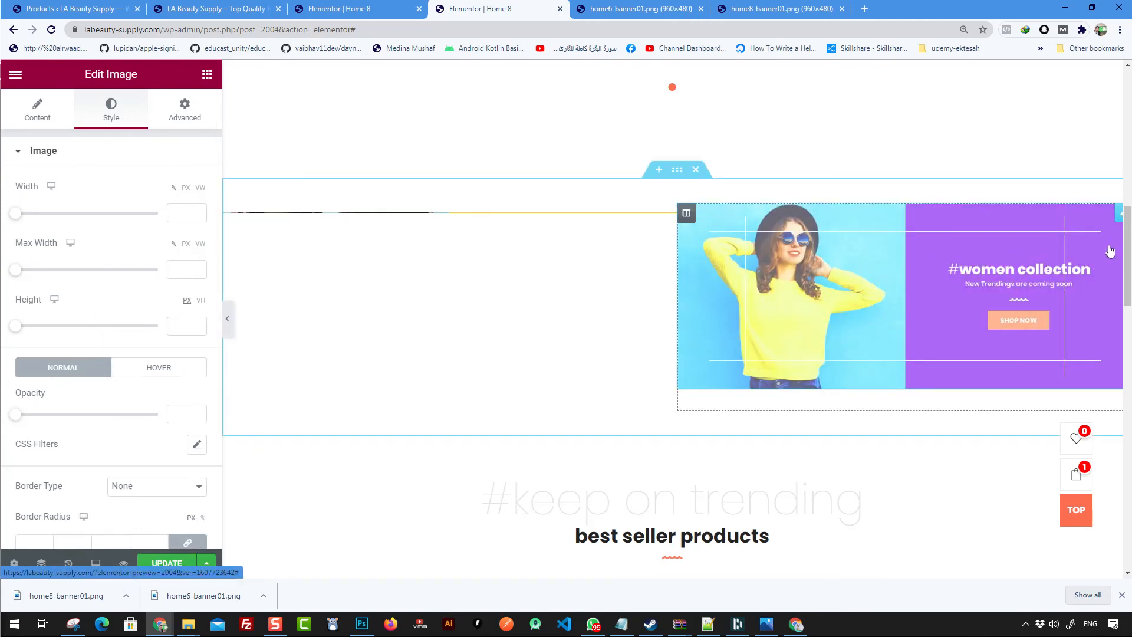
pyautogui.hotkey('ctrl', '-')
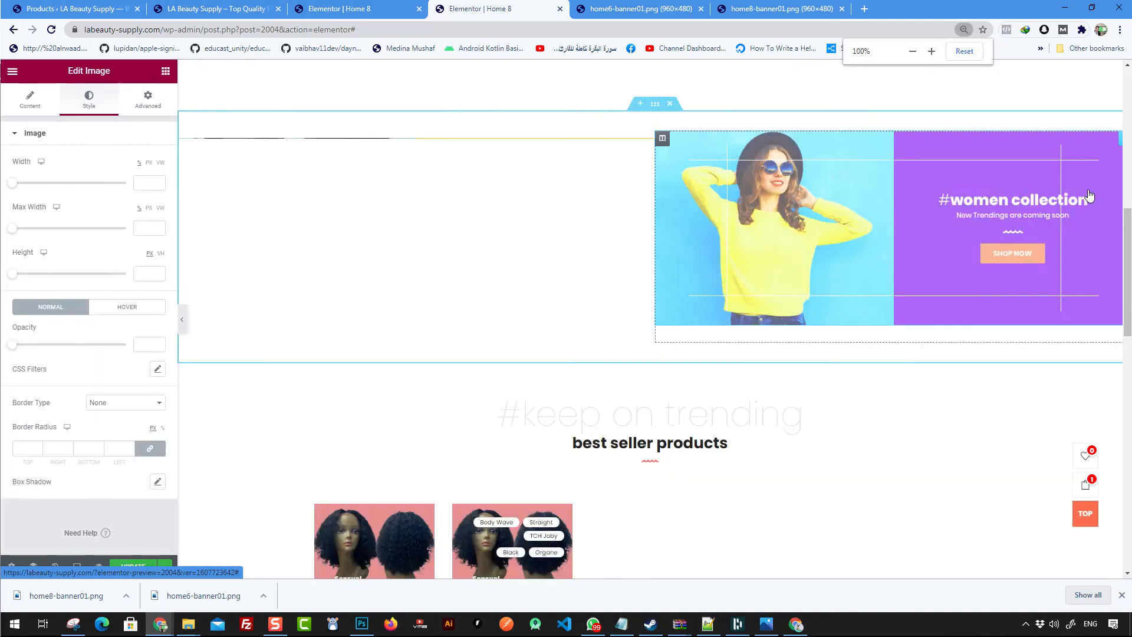
pyautogui.rightClick(976, 149)
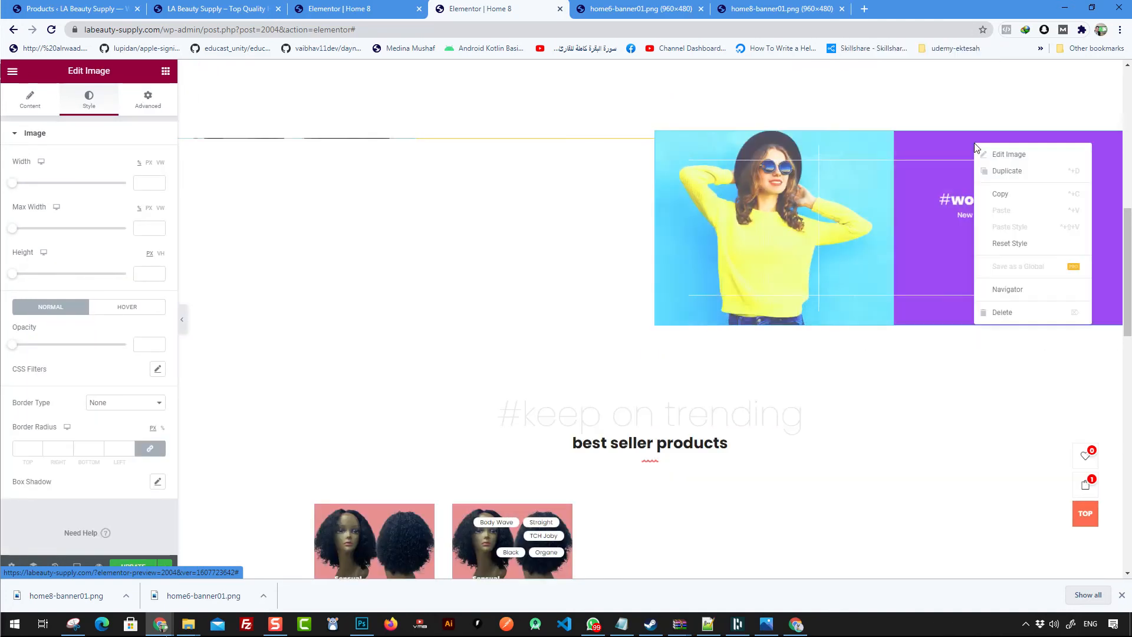
pyautogui.click(878, 151)
pyautogui.rightClick(877, 149)
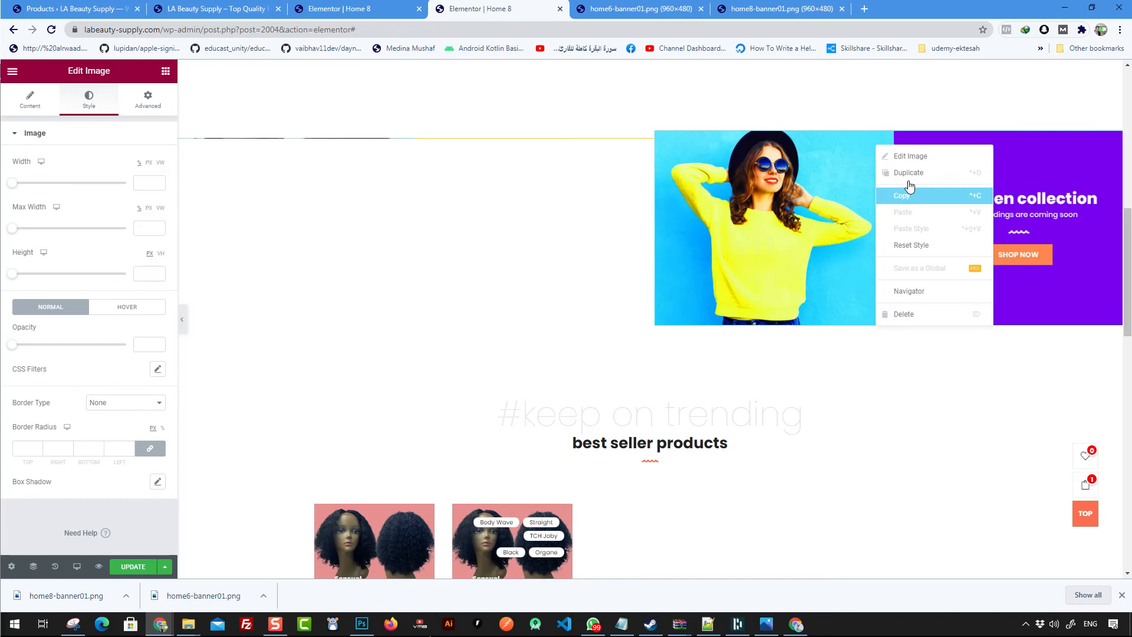
pyautogui.click(905, 173)
# - Move the duplicated women collection image into the left column of the banner row
pyautogui.moveTo(705, 148); pyautogui.dragTo(595, 155)
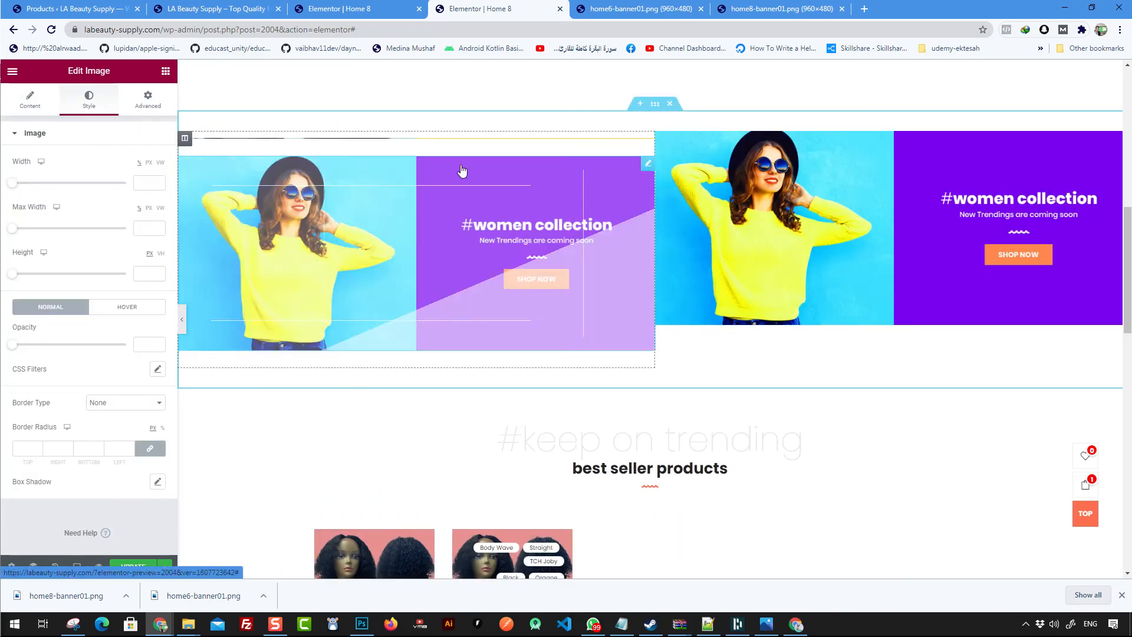
pyautogui.click(464, 141)
pyautogui.rightClick(461, 150)
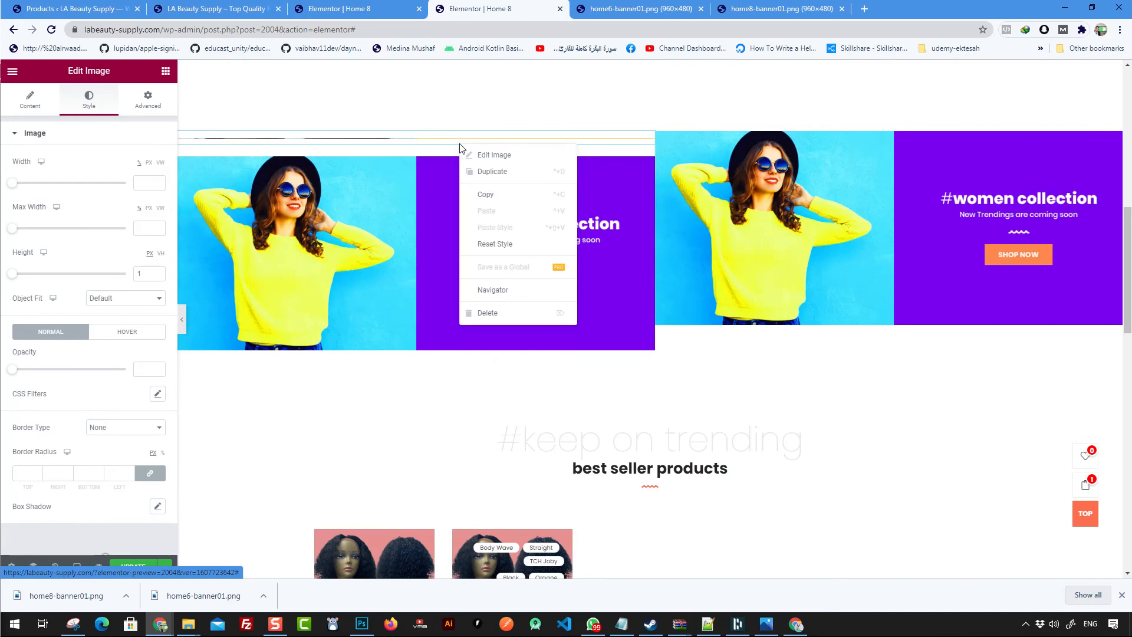
# - Delete the collapsed wig image and replace the left banner column's image with the wig SPECIAL OFFER banner from the media library
pyautogui.click(508, 316)
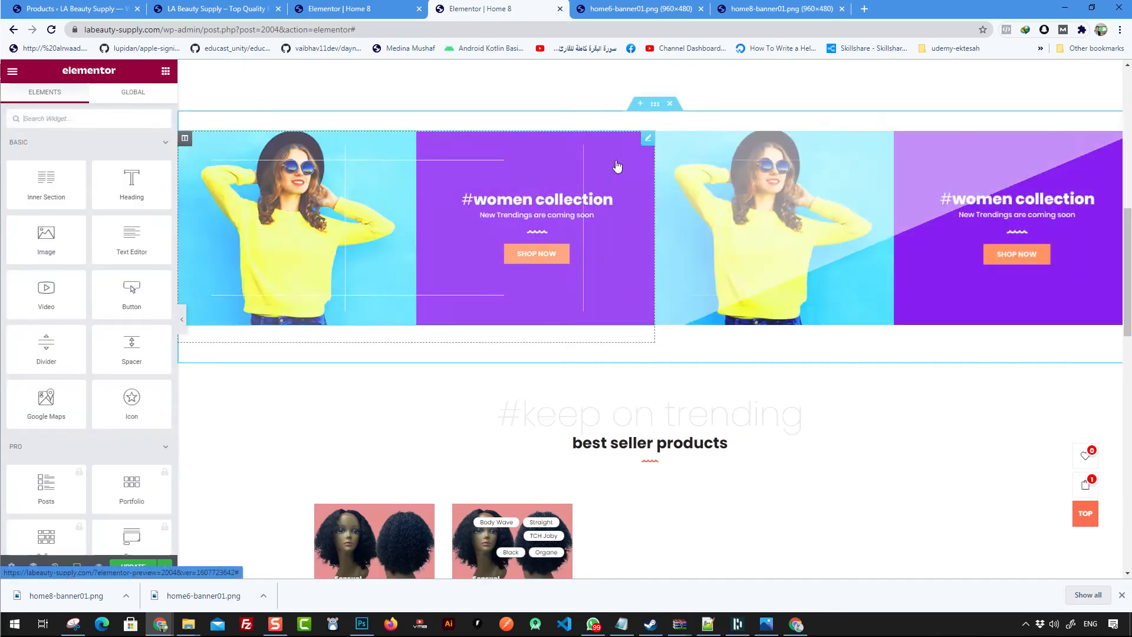
pyautogui.click(601, 157)
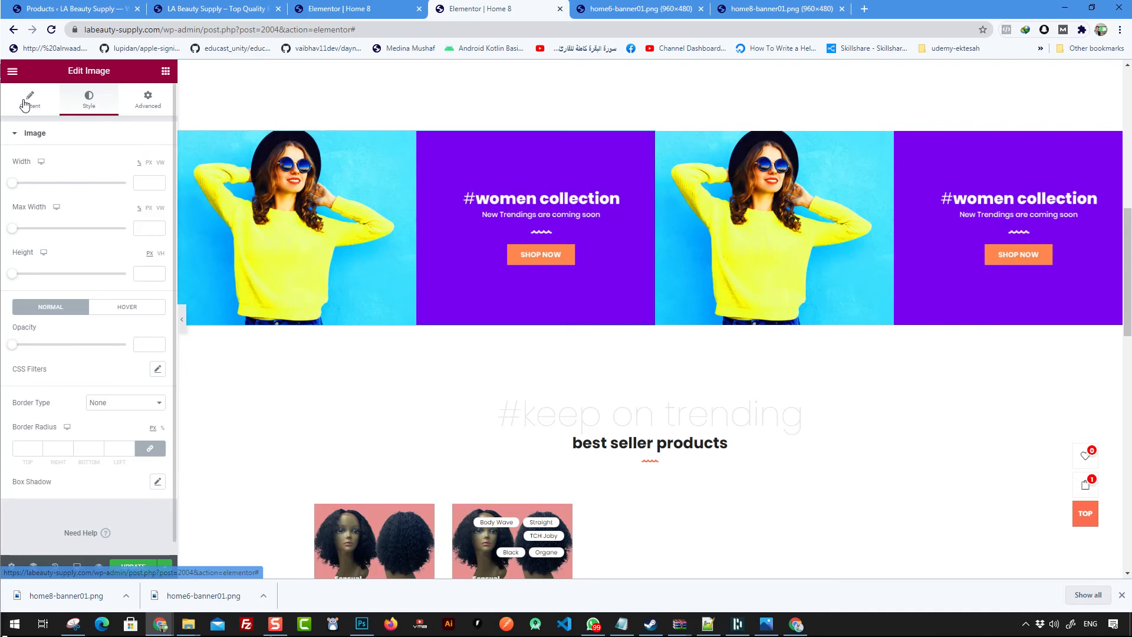
pyautogui.click(28, 99)
pyautogui.click(72, 214)
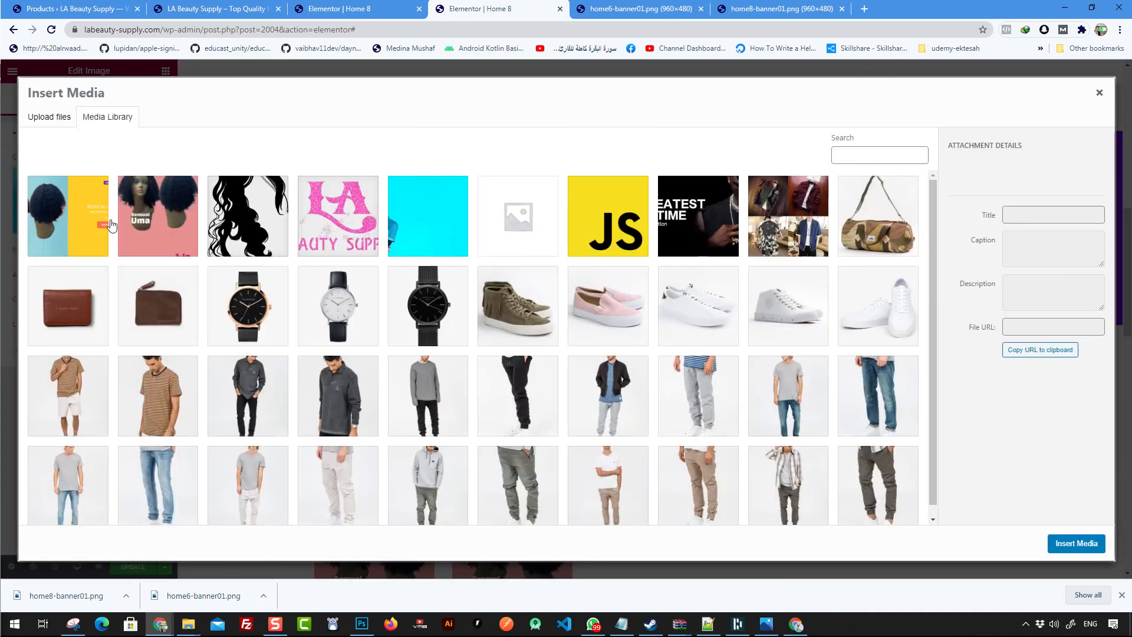
pyautogui.click(1076, 543)
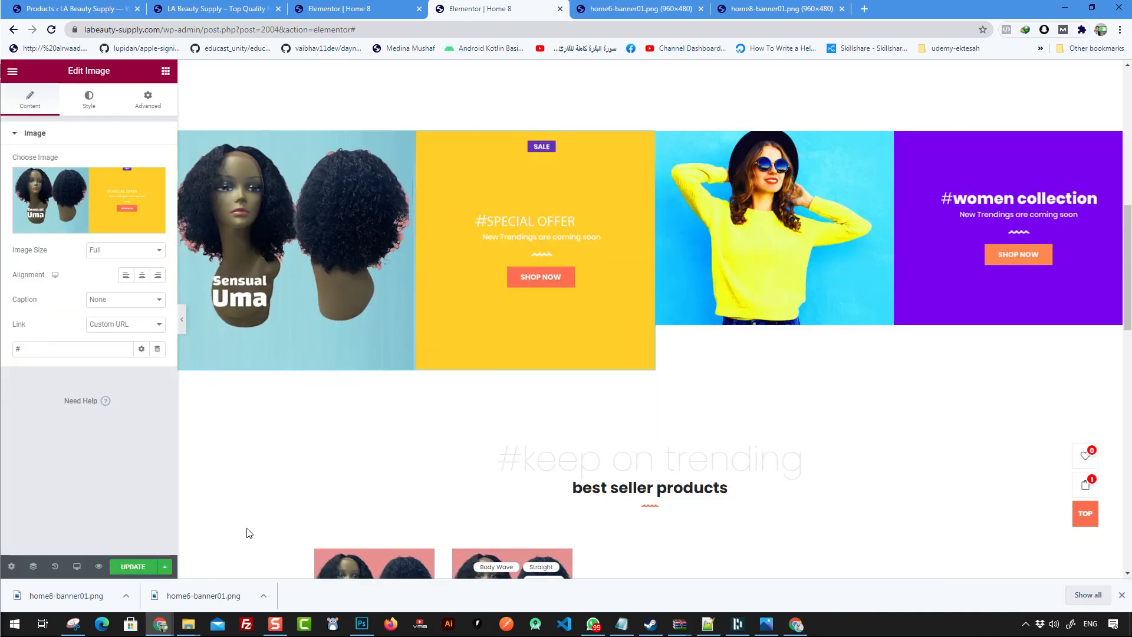
# - Update the page and load the live home page in another browser tab
pyautogui.click(135, 568)
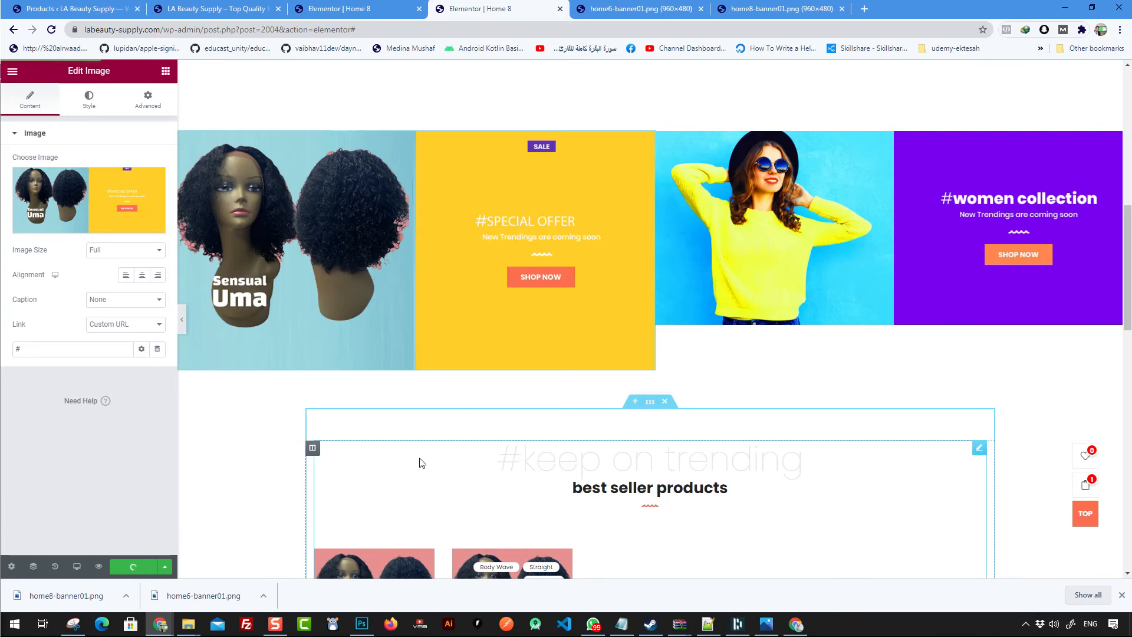
pyautogui.click(352, 17)
pyautogui.moveTo(331, 30); pyautogui.dragTo(660, 60)
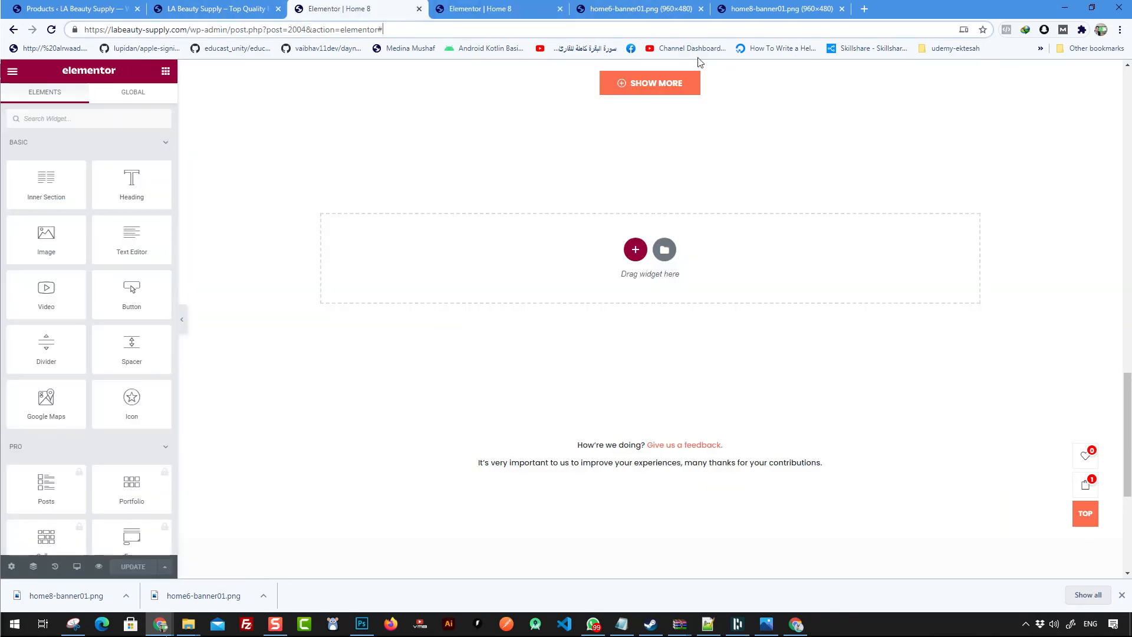
pyautogui.press('BackSpace')
pyautogui.press('Return')
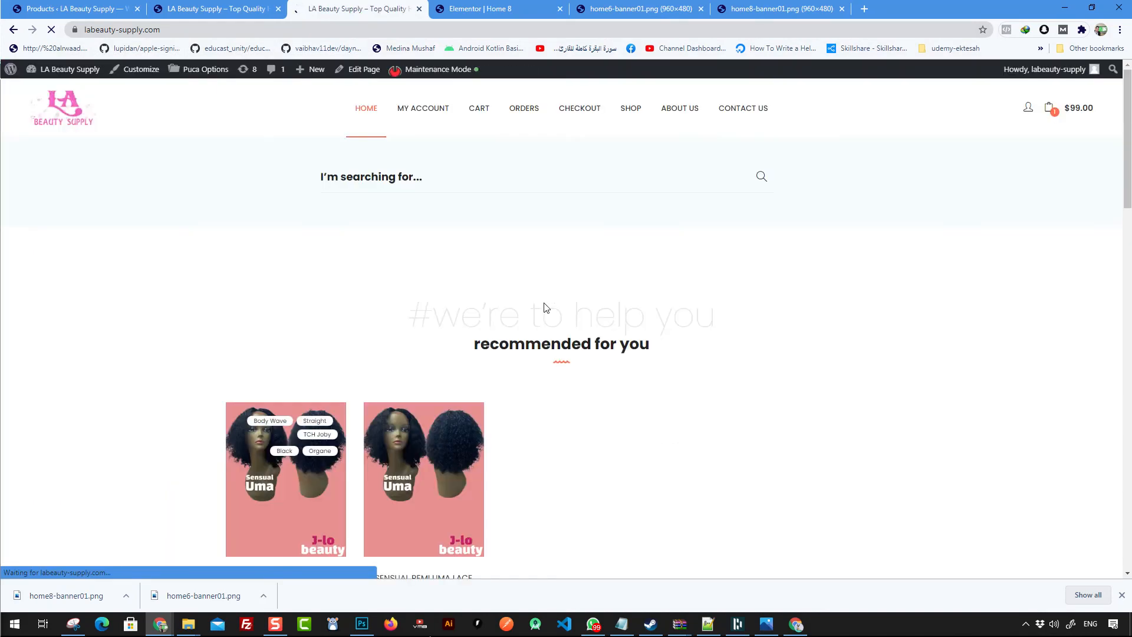
# - Examine the banner row on the live home page and the open banner image tabs
pyautogui.scroll(-10, 541, 305)
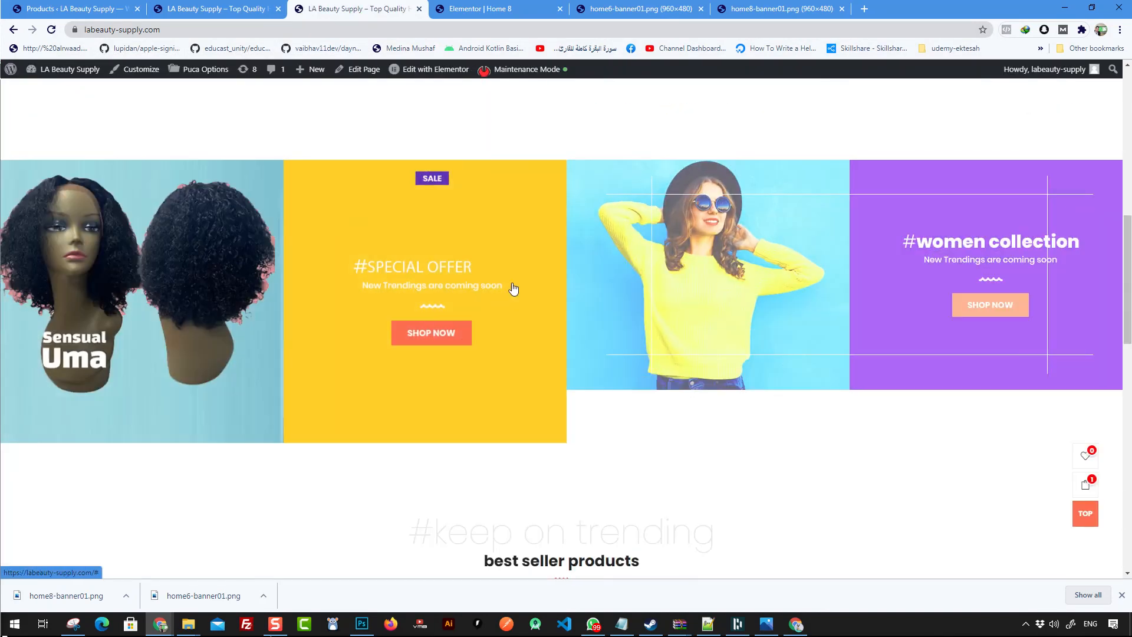
pyautogui.scroll(1, 513, 286)
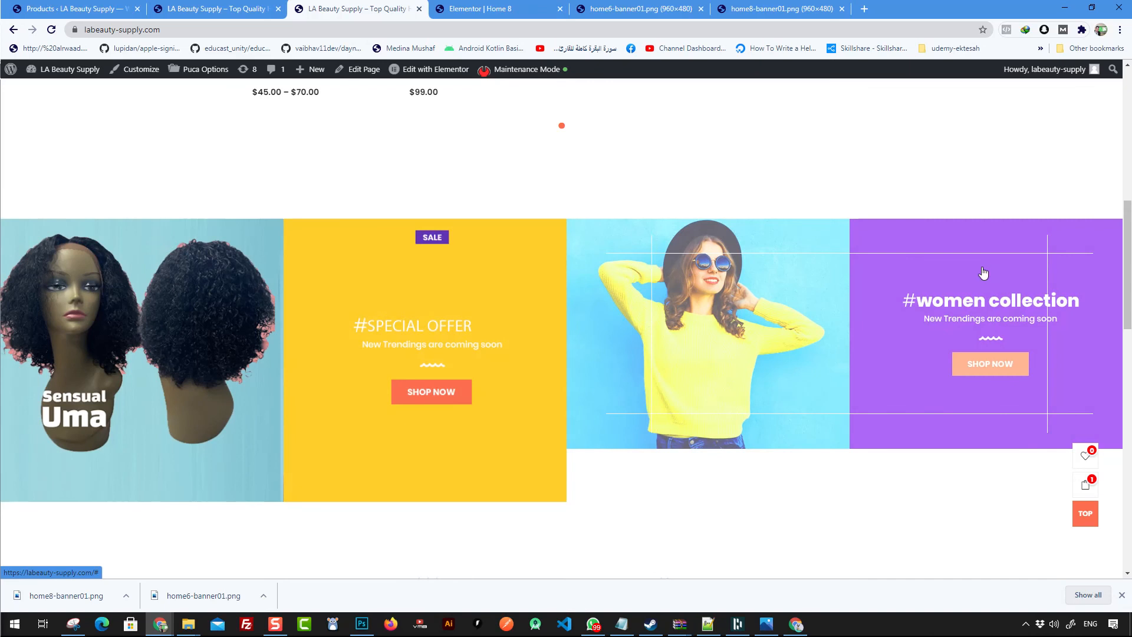
pyautogui.scroll(-2, 874, 223)
pyautogui.scroll(4, 889, 395)
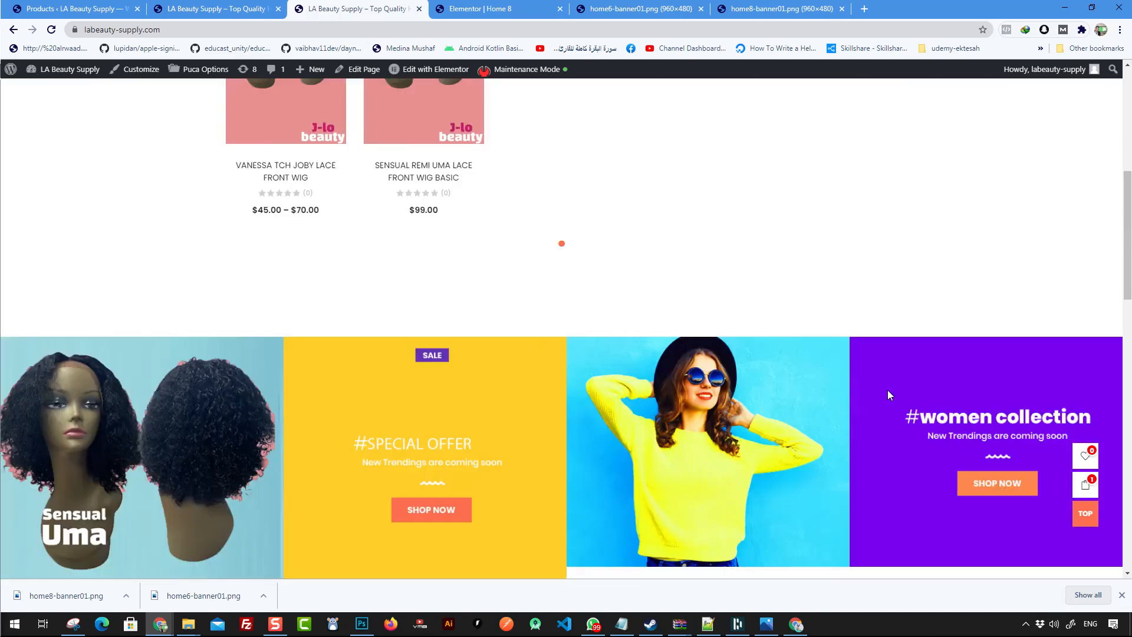
pyautogui.scroll(-4, 588, 233)
pyautogui.scroll(1, 590, 177)
pyautogui.click(660, 8)
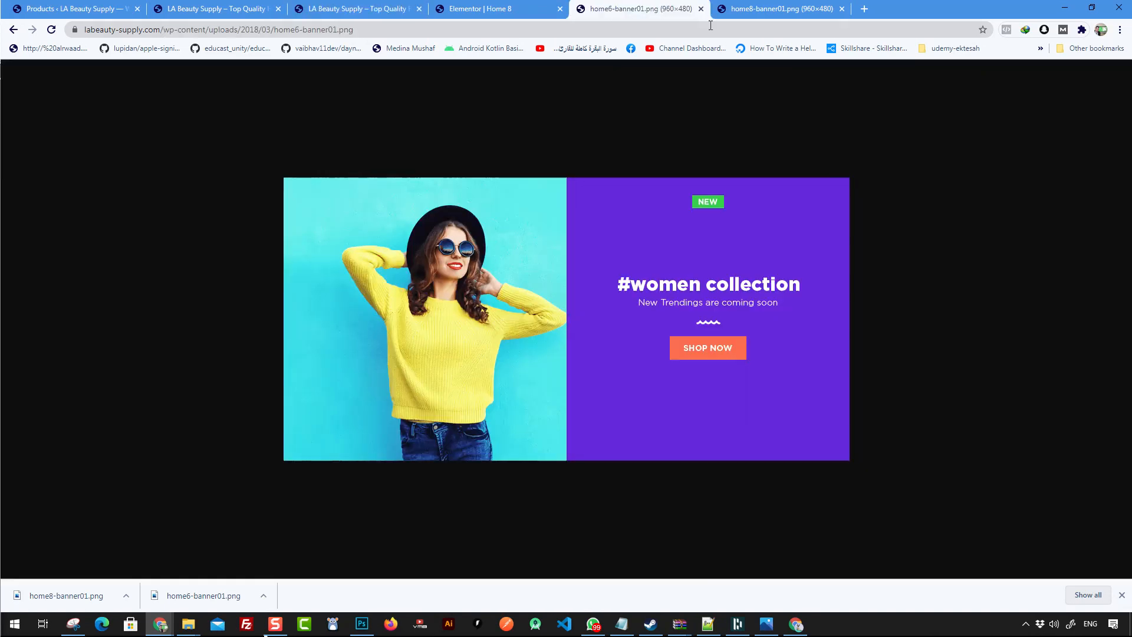
pyautogui.click(521, 15)
pyautogui.click(619, 12)
pyautogui.click(757, 10)
pyautogui.click(676, 12)
pyautogui.click(771, 15)
pyautogui.click(642, 9)
pyautogui.click(494, 26)
pyautogui.click(343, 17)
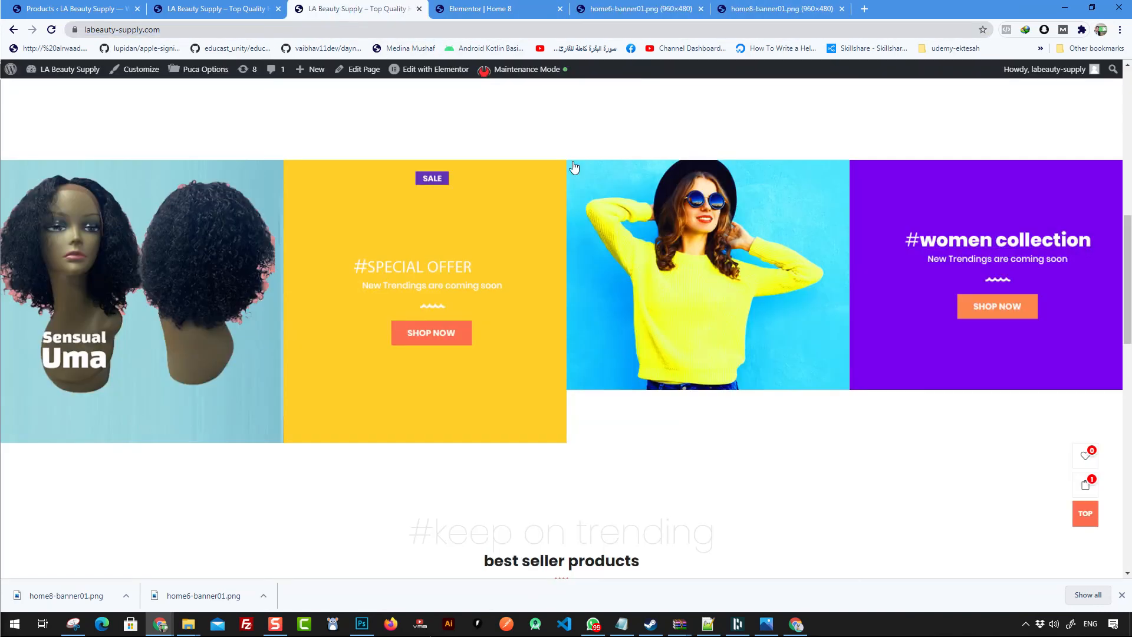
# - Inspect the men collection banner on the live page, open its image file in a new tab and copy the image
pyautogui.click(219, 10)
pyautogui.scroll(-8, 472, 307)
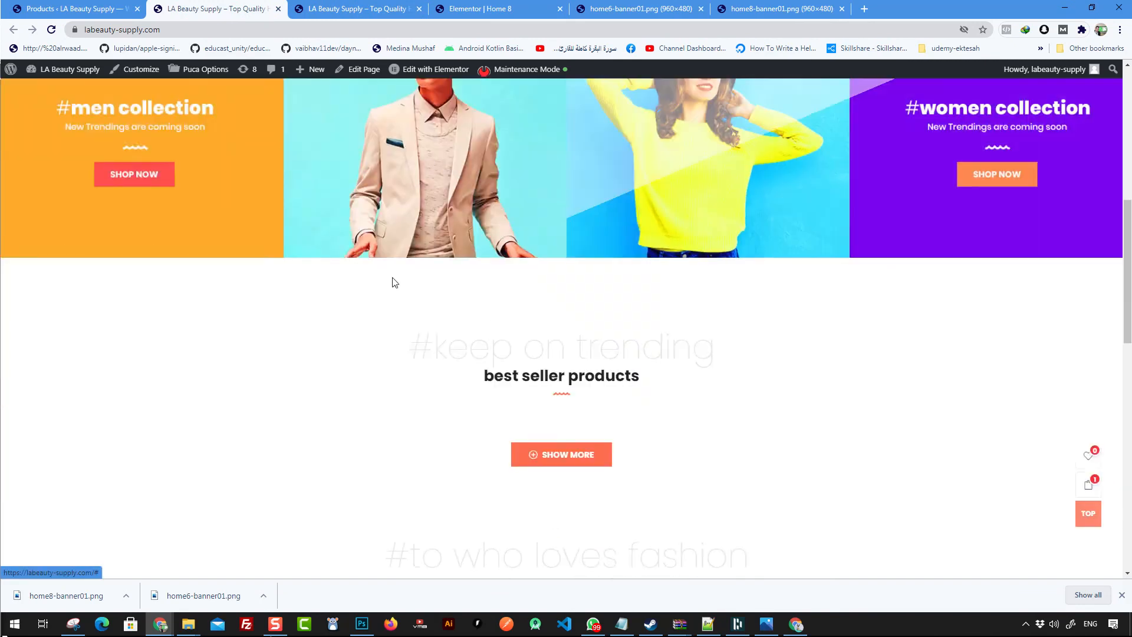
pyautogui.scroll(4, 354, 278)
pyautogui.rightClick(398, 286)
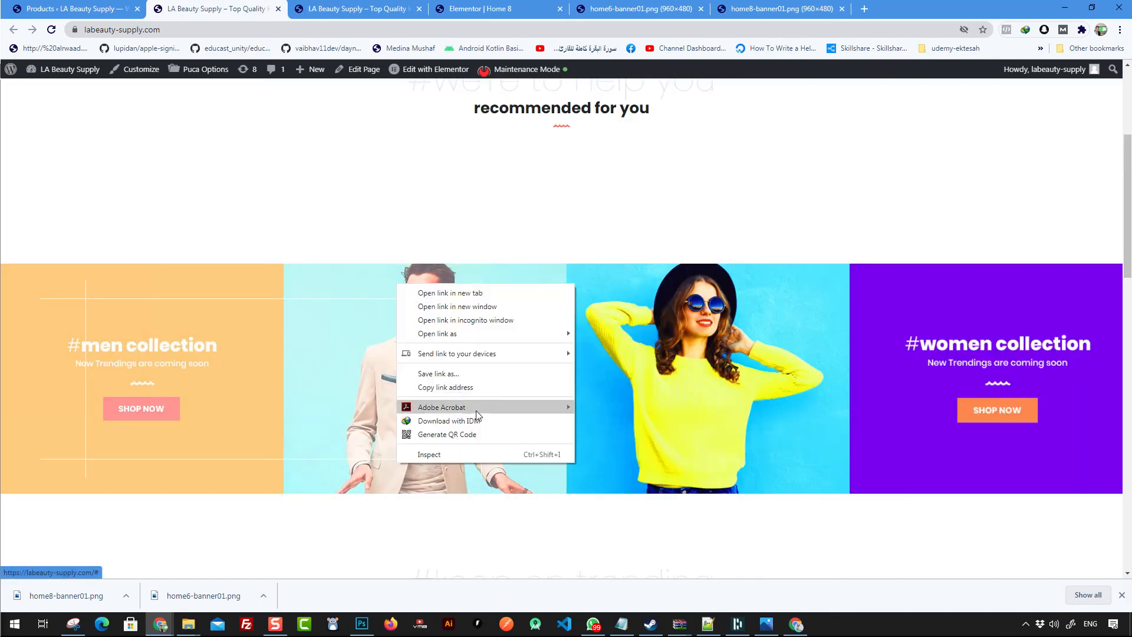
pyautogui.click(460, 454)
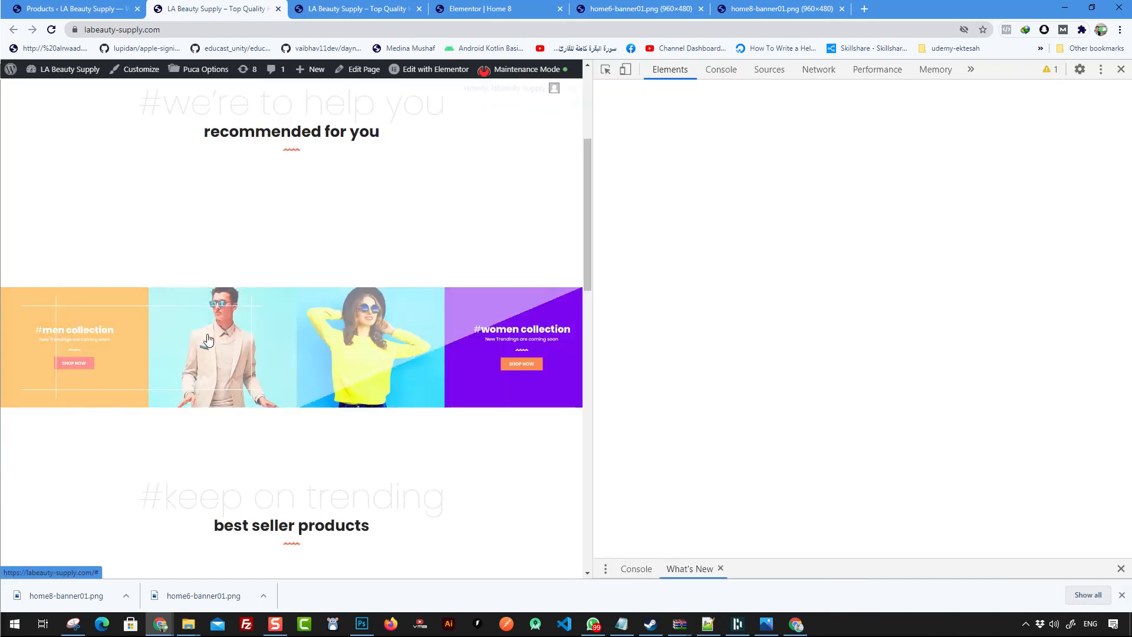
pyautogui.click(768, 314)
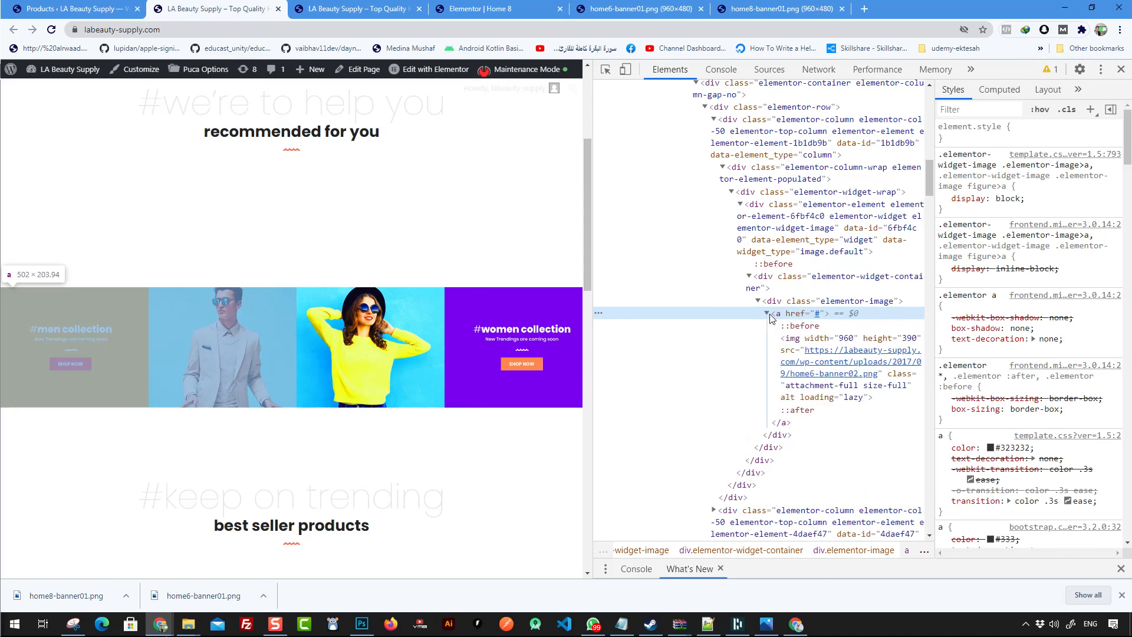
pyautogui.click(819, 355)
pyautogui.rightClick(819, 355)
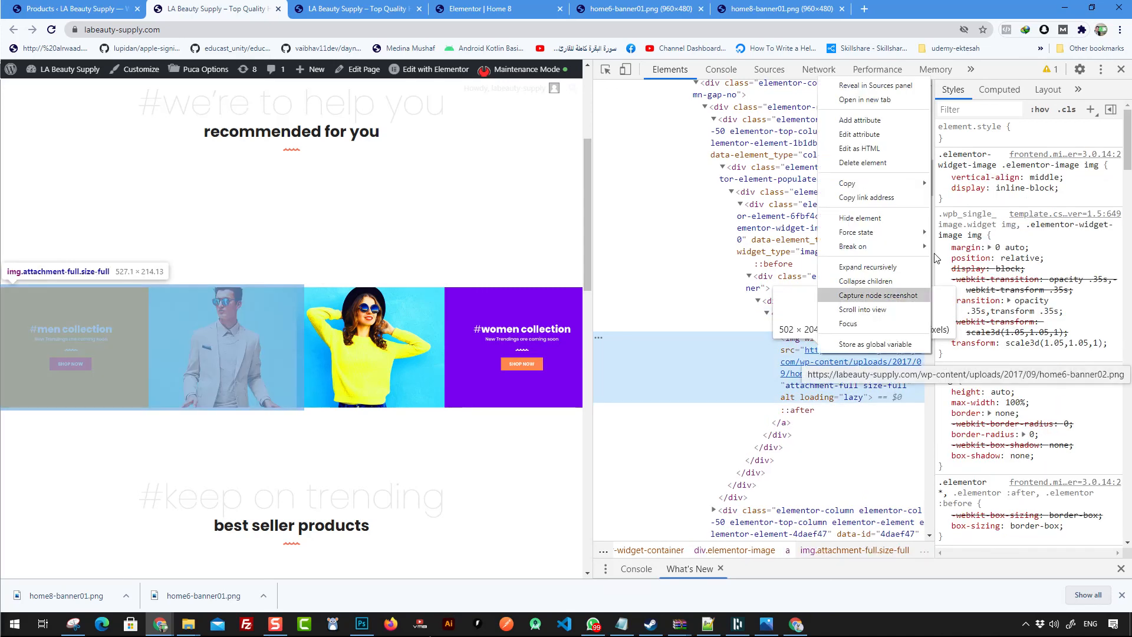
pyautogui.click(864, 99)
pyautogui.rightClick(584, 258)
pyautogui.click(658, 319)
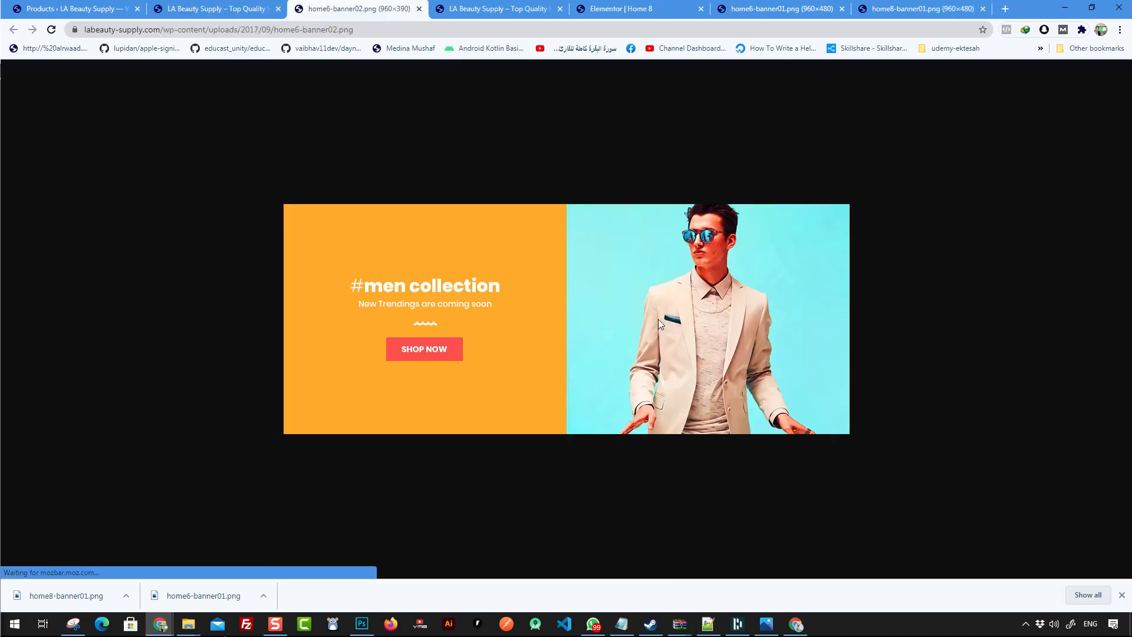
pyautogui.click(362, 624)
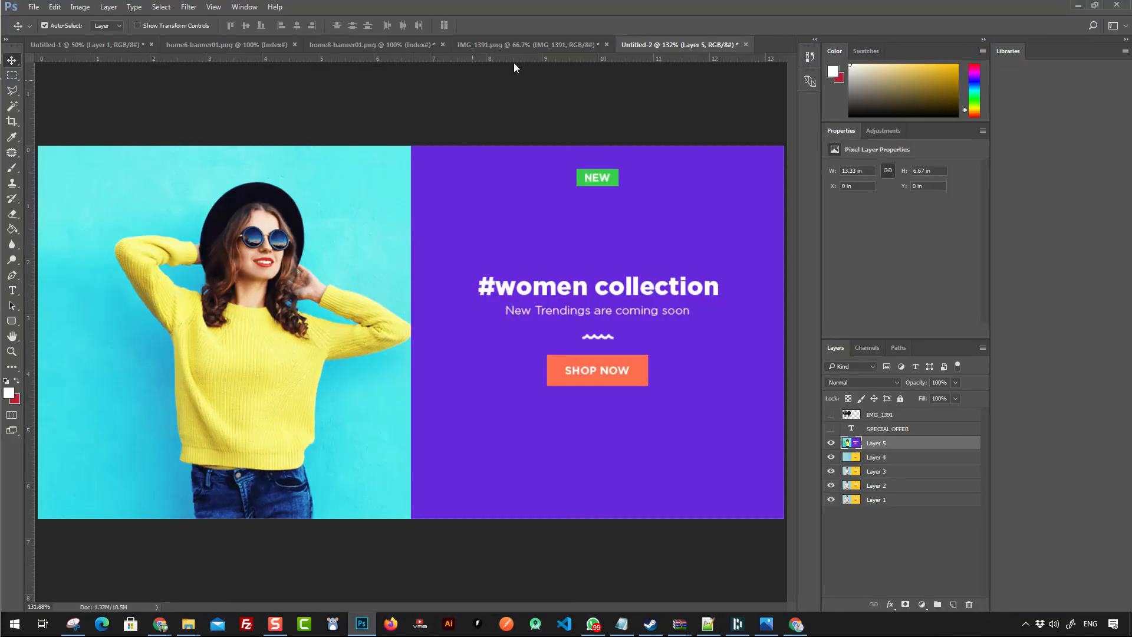
pyautogui.click(511, 46)
pyautogui.click(393, 46)
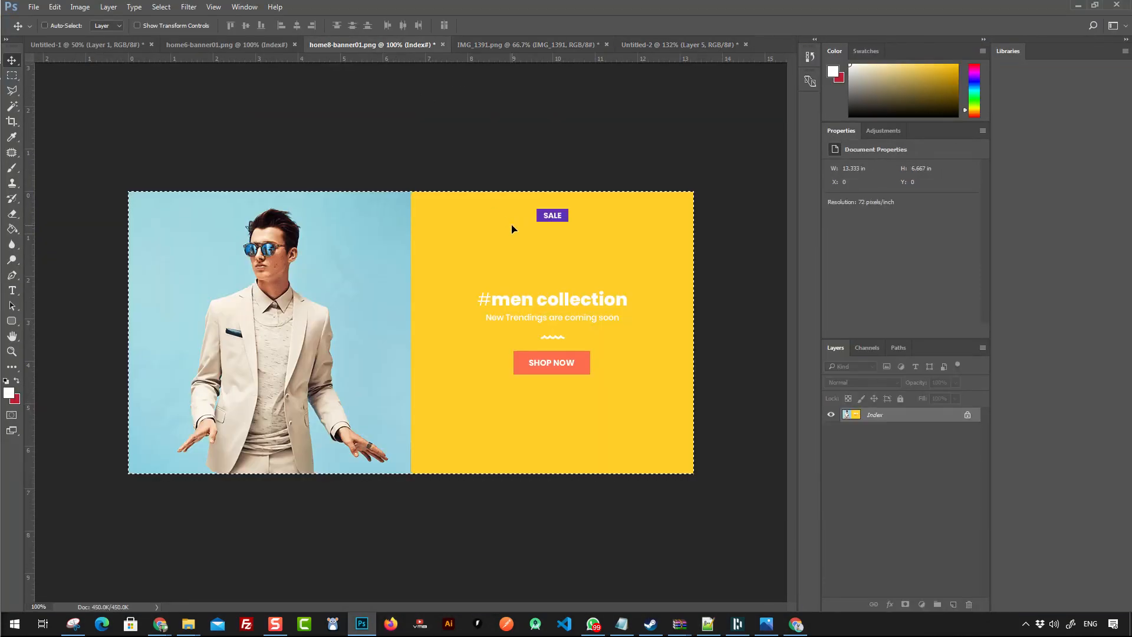
pyautogui.hotkey('ctrl', 'v')
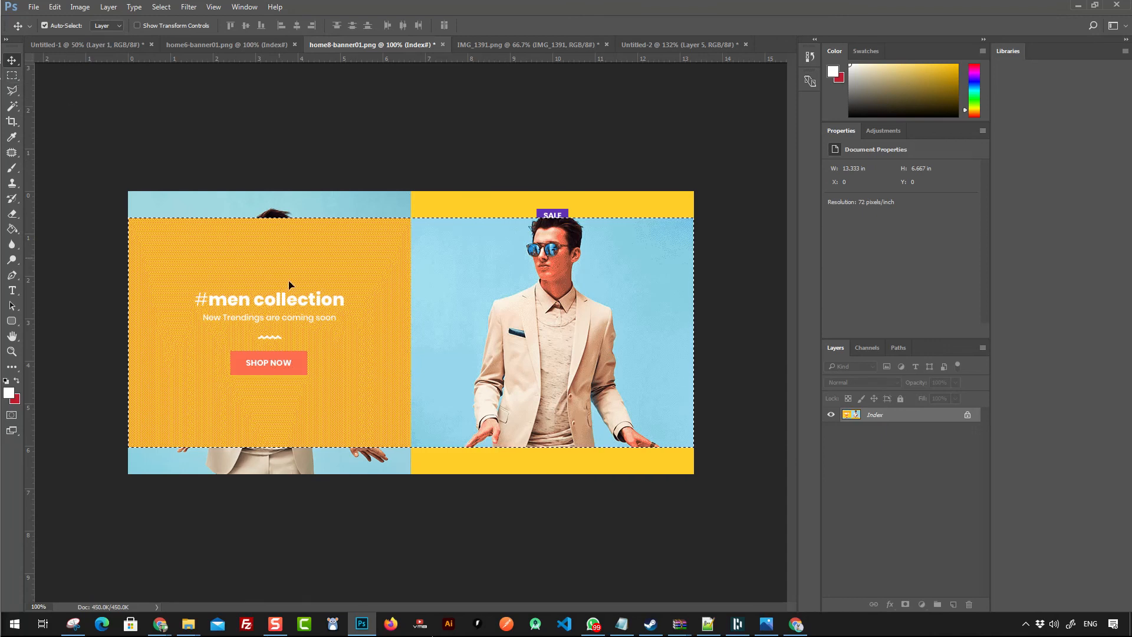
pyautogui.moveTo(391, 338); pyautogui.dragTo(395, 319)
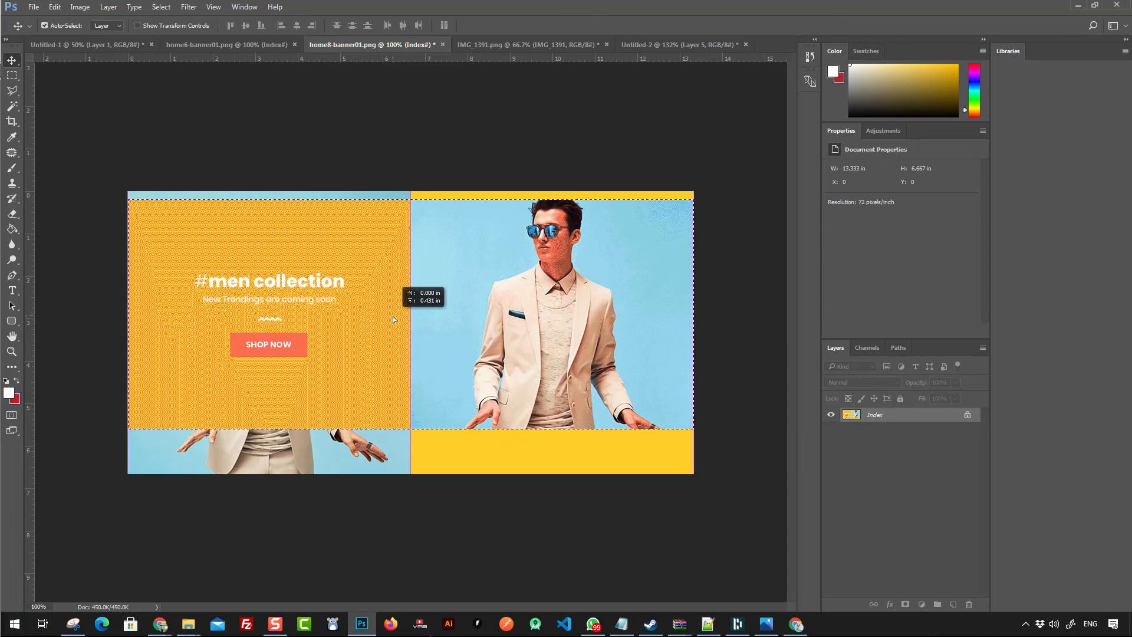
pyautogui.click(80, 7)
pyautogui.click(122, 125)
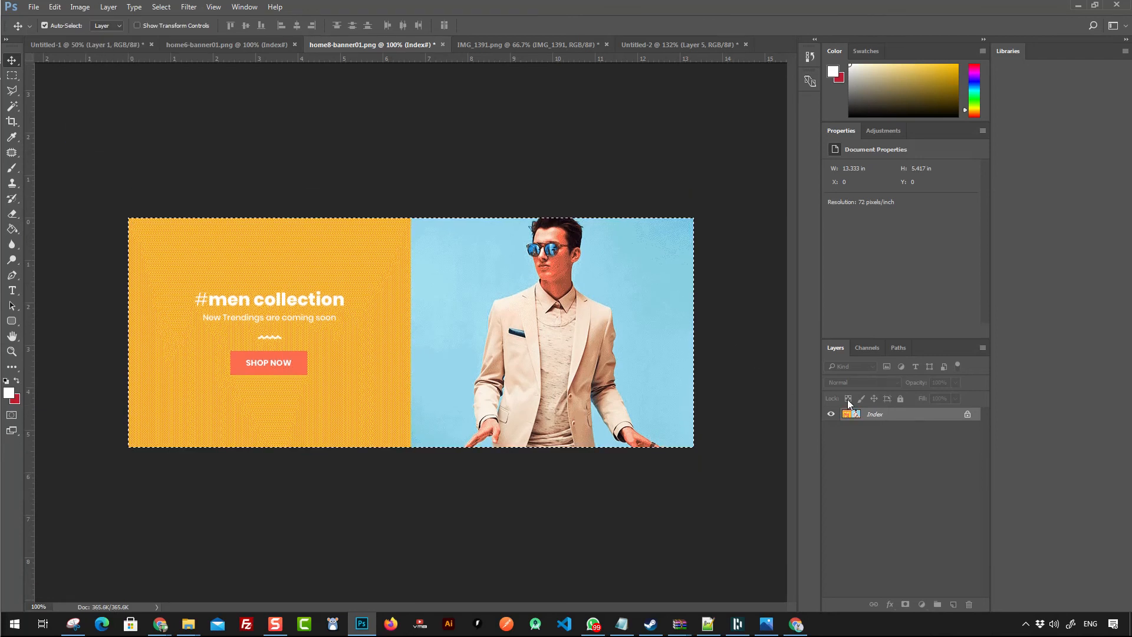
pyautogui.hotkey('ctrl', 'z')
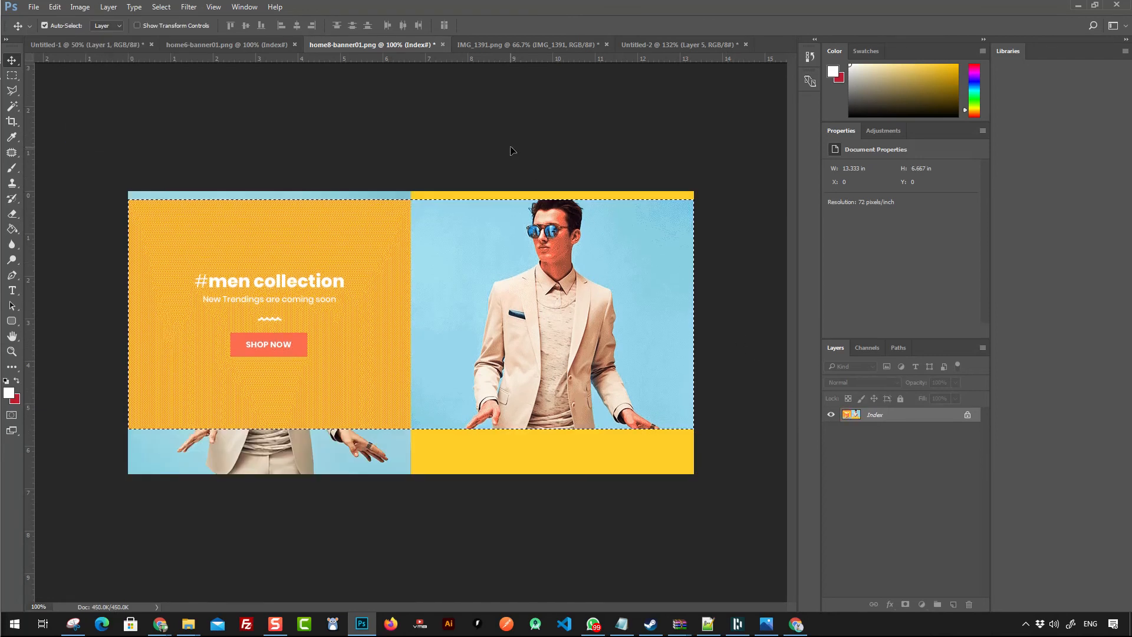
pyautogui.hotkey('ctrl', 'z')
pyautogui.hotkey('ctrl', 'z')
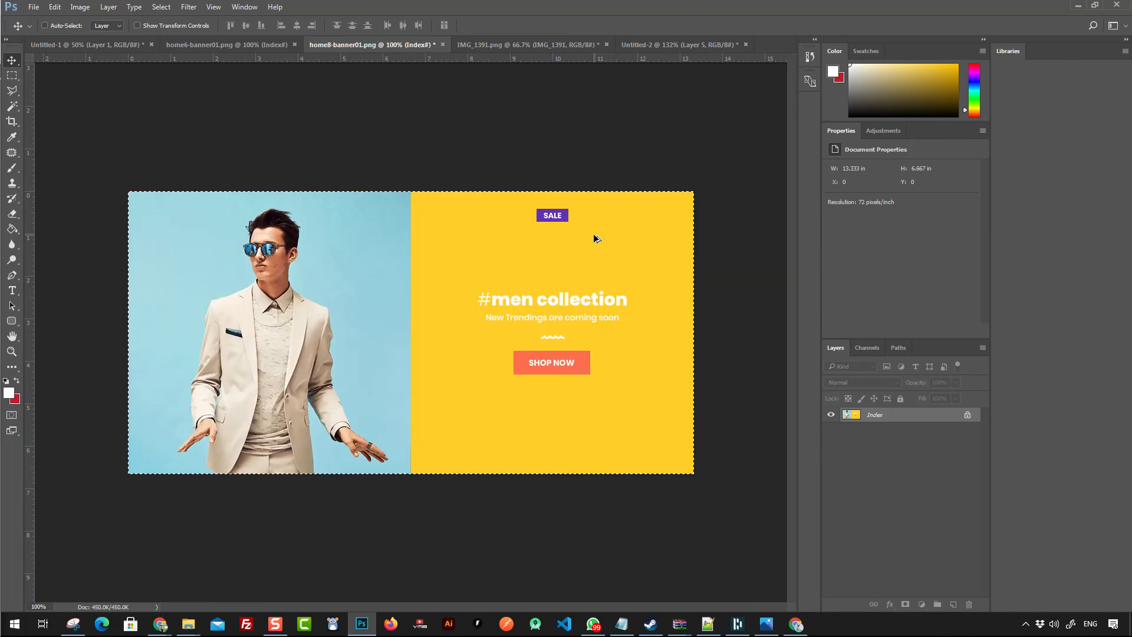
# - Switch to the Untitled-2 banner document, hide the women collection layer and show the wig image layer
pyautogui.click(500, 43)
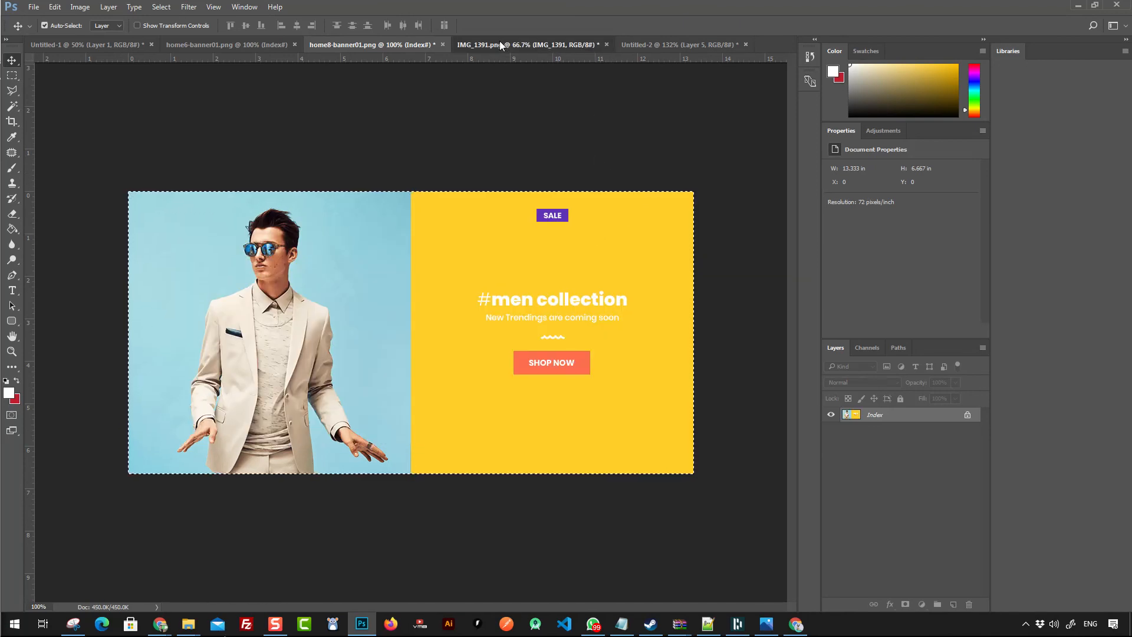
pyautogui.click(256, 45)
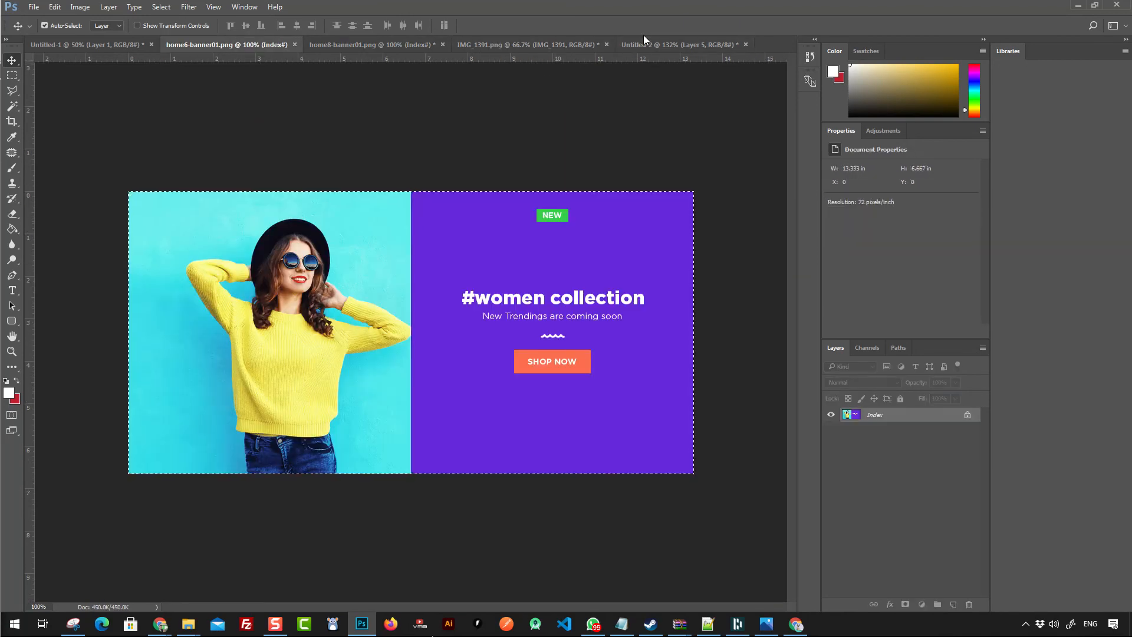
pyautogui.click(121, 44)
pyautogui.click(230, 44)
pyautogui.click(677, 42)
pyautogui.click(551, 43)
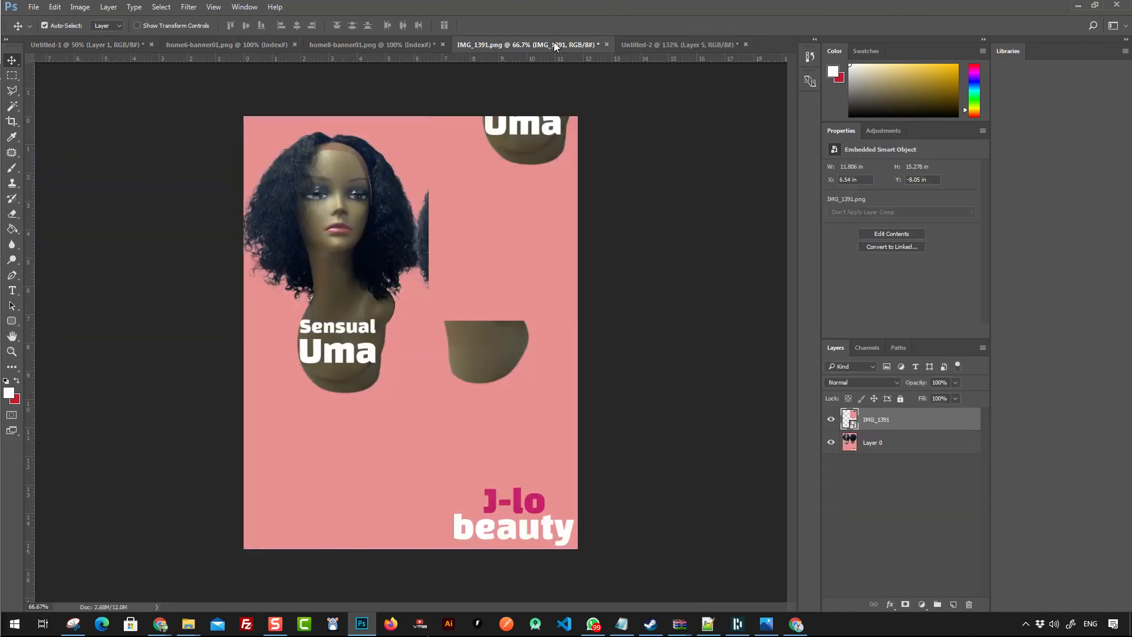
pyautogui.click(706, 45)
pyautogui.click(831, 443)
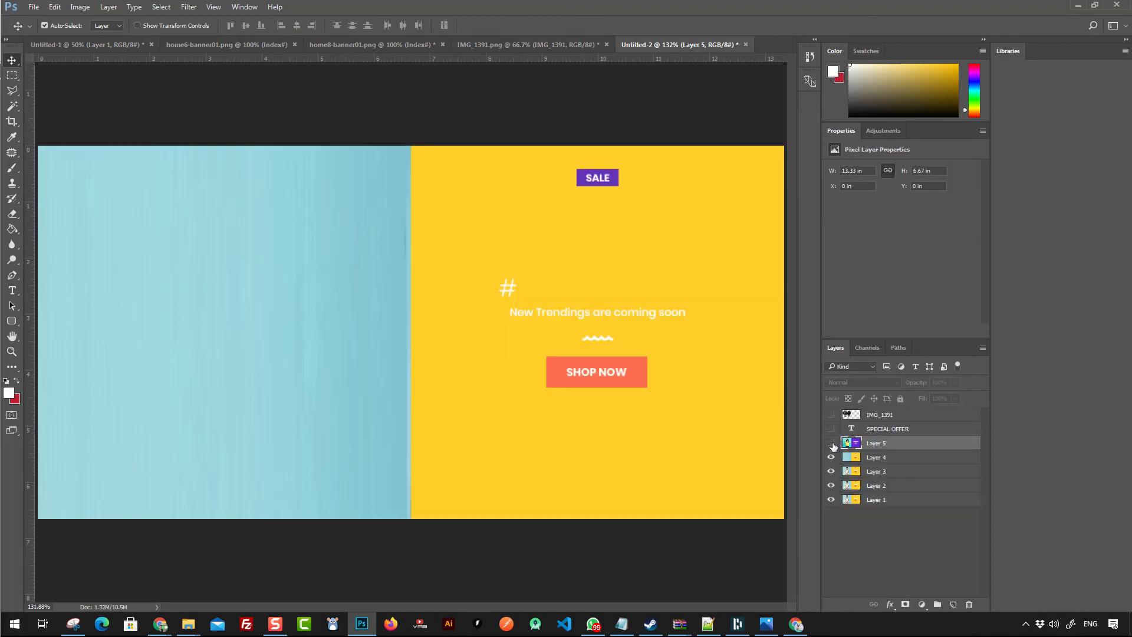
pyautogui.click(831, 415)
# - Paste the men collection banner as a new layer, shift it up, and marquee-select its area
pyautogui.hotkey('ctrl', 'v')
pyautogui.moveTo(479, 295); pyautogui.dragTo(478, 276)
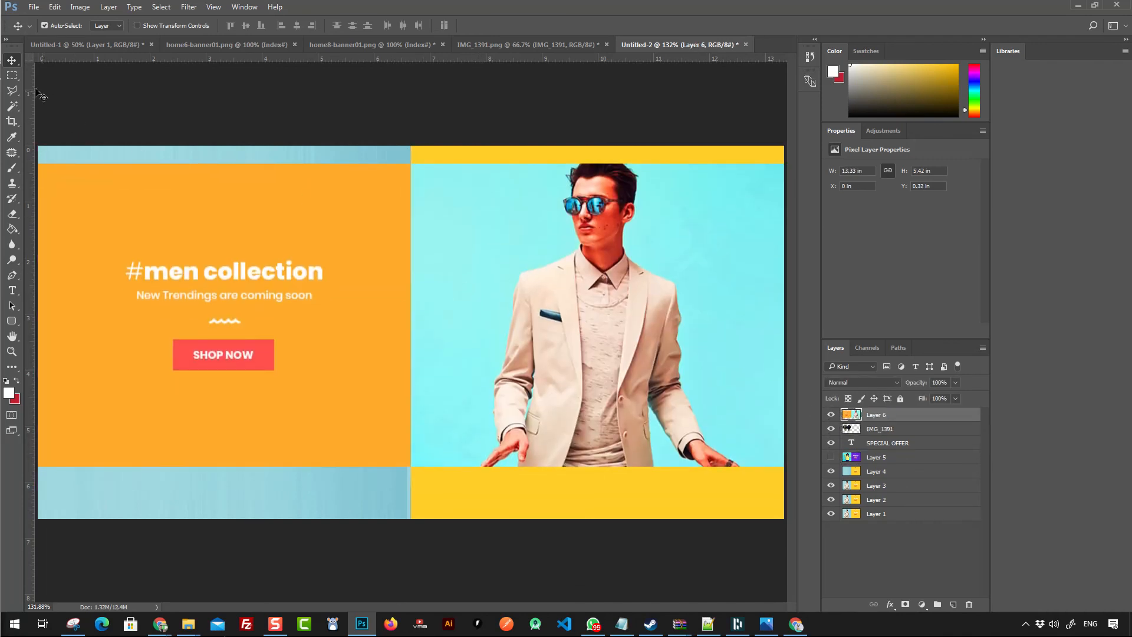
pyautogui.click(13, 76)
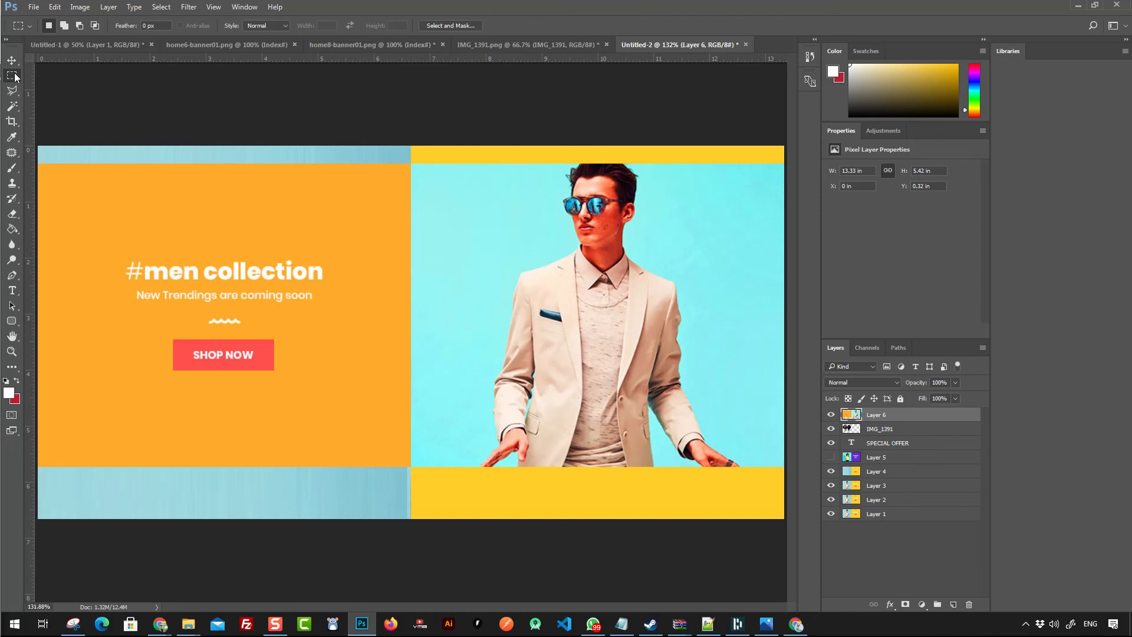
pyautogui.hotkey('ctrl', '1')
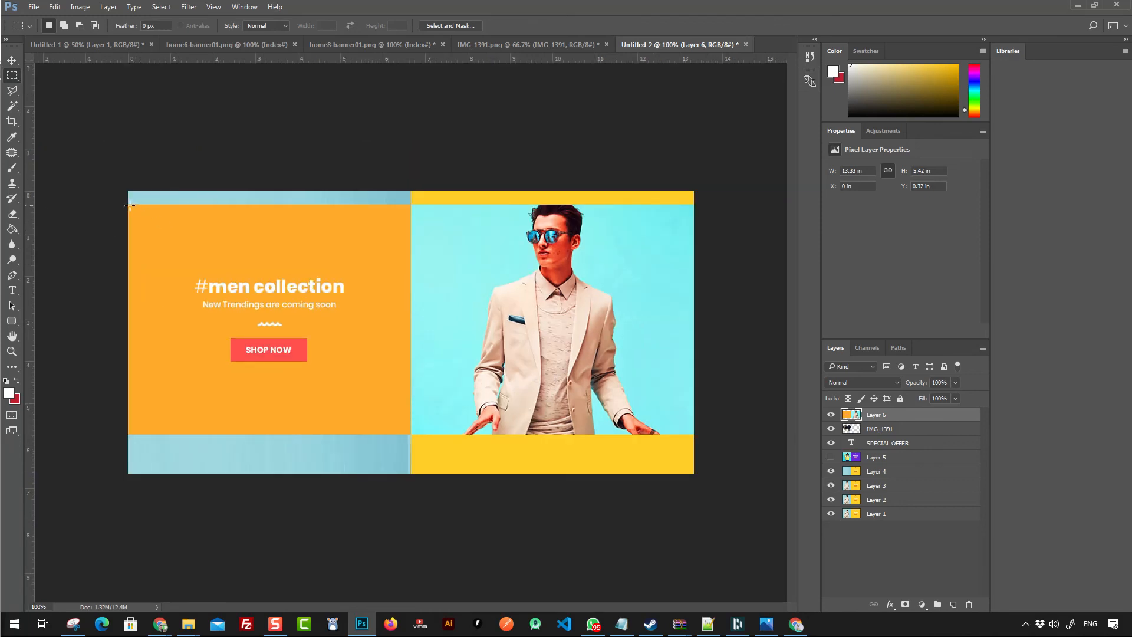
pyautogui.moveTo(128, 205); pyautogui.dragTo(782, 435)
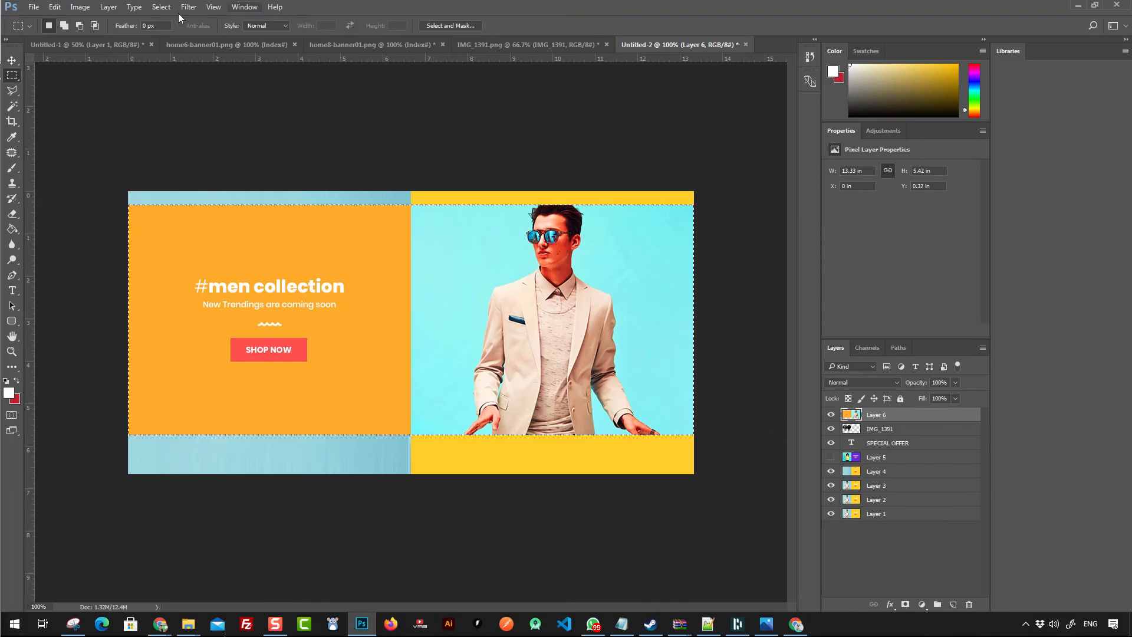
# - Crop the canvas to the selection and hide the men collection layer
pyautogui.click(83, 8)
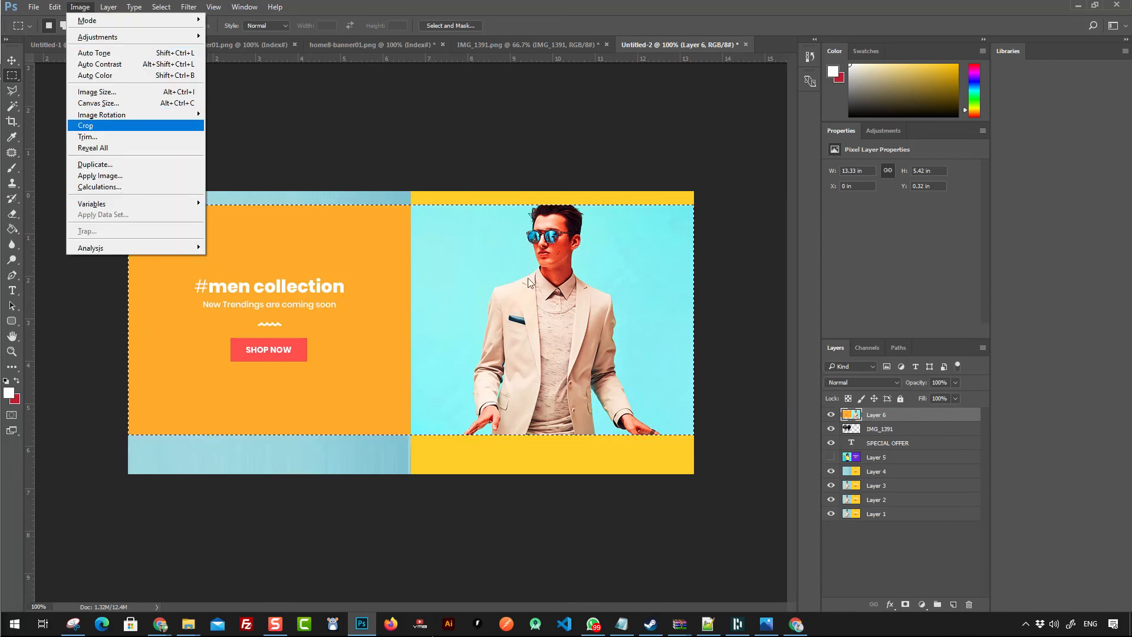
pyautogui.click(94, 125)
pyautogui.click(831, 414)
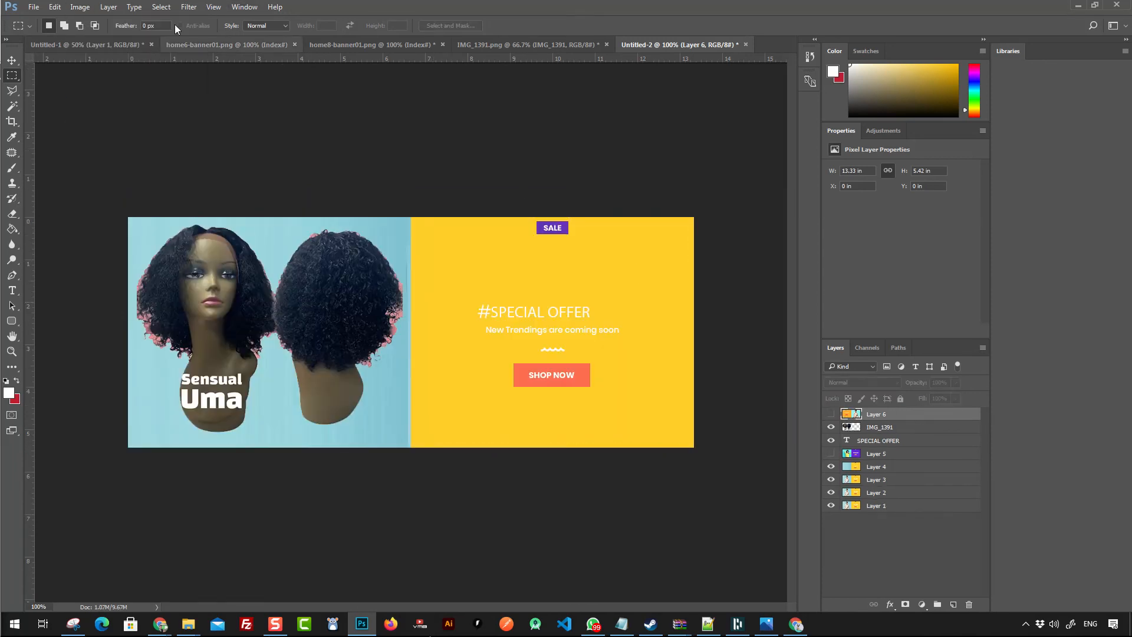
# - Save the cropped banner as a PNG file named offer1x.png in the labeauty-supply.com project folder
pyautogui.click(33, 7)
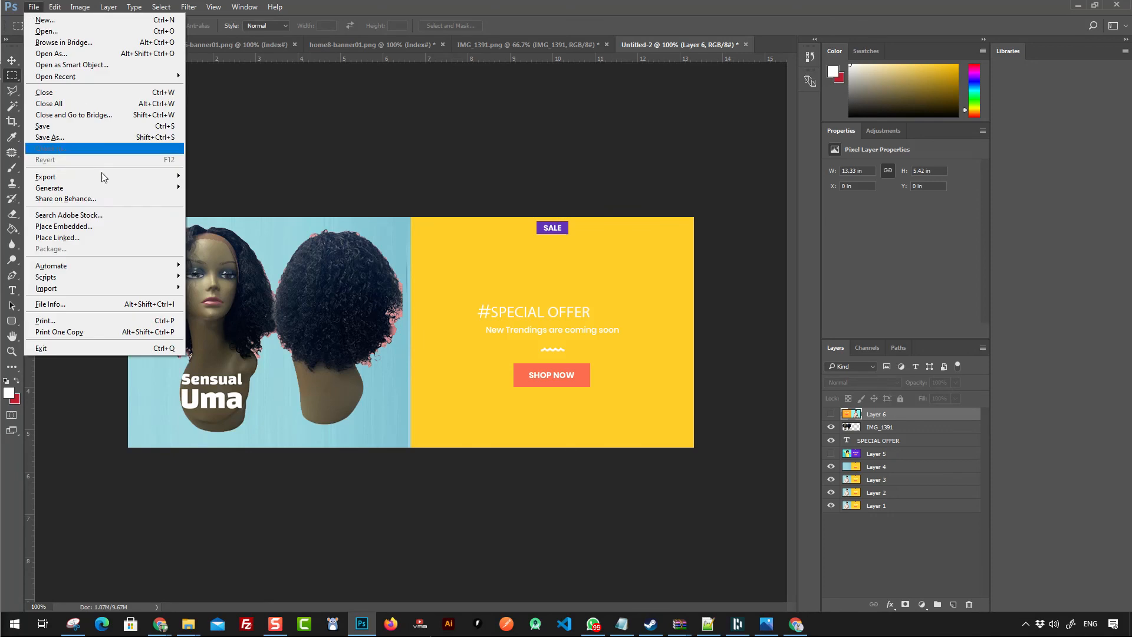
pyautogui.click(55, 135)
pyautogui.click(323, 201)
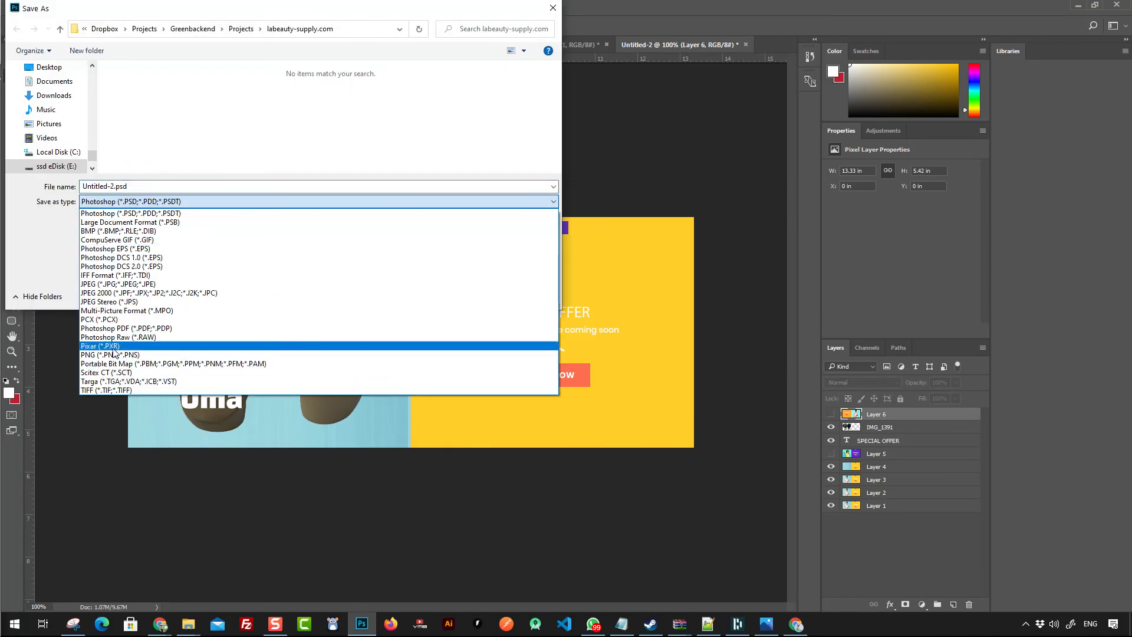
pyautogui.click(114, 356)
pyautogui.click(207, 110)
pyautogui.doubleClick(105, 185)
pyautogui.write('x.png')
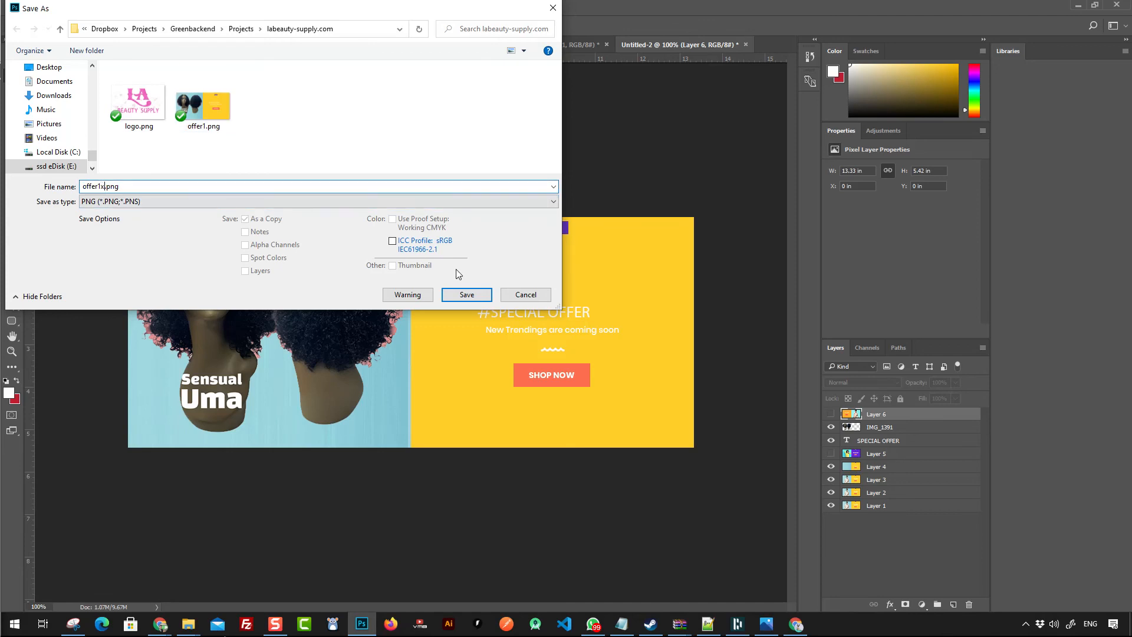
pyautogui.click(478, 295)
pyautogui.click(592, 197)
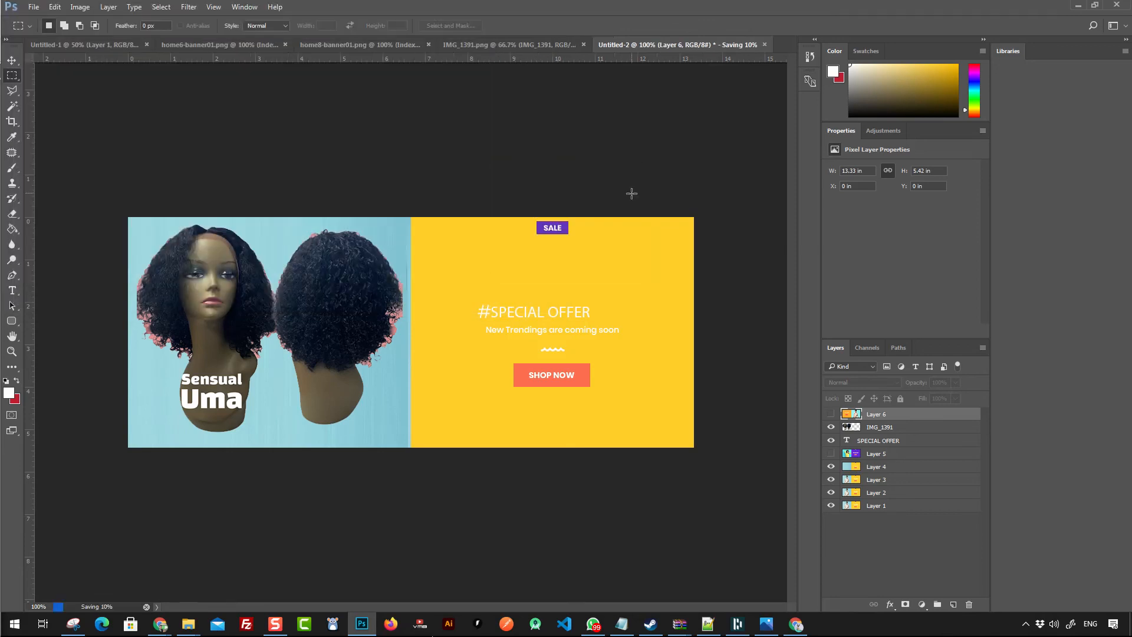
# - In the Elementor editor, replace the special offer banner image by uploading and inserting offer1x.png
pyautogui.click(1077, 7)
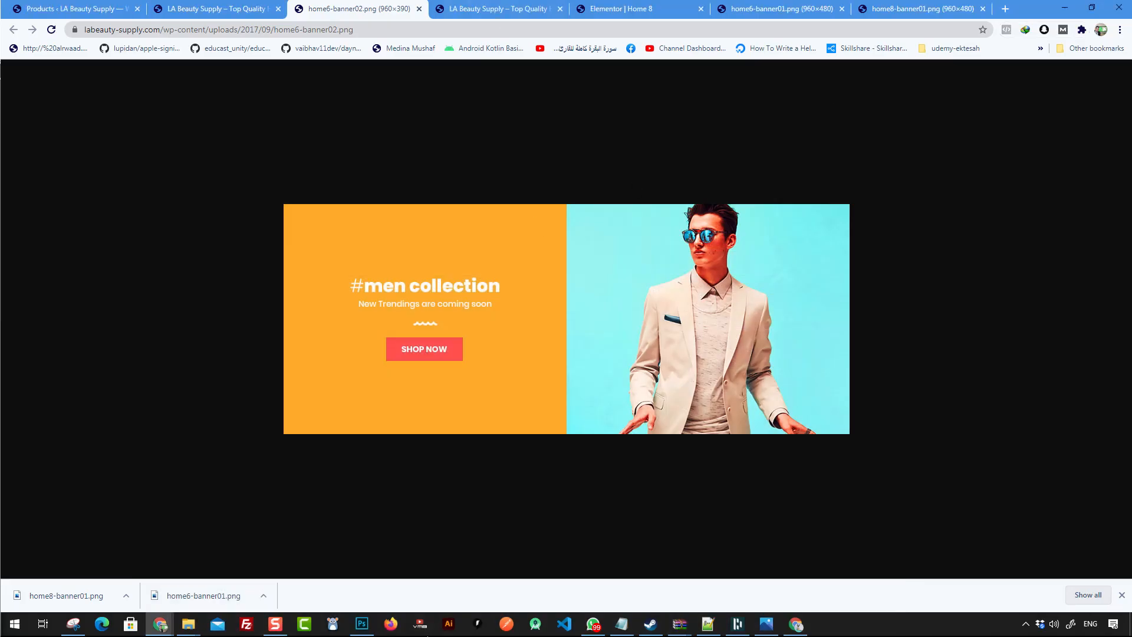
pyautogui.click(498, 8)
pyautogui.click(619, 8)
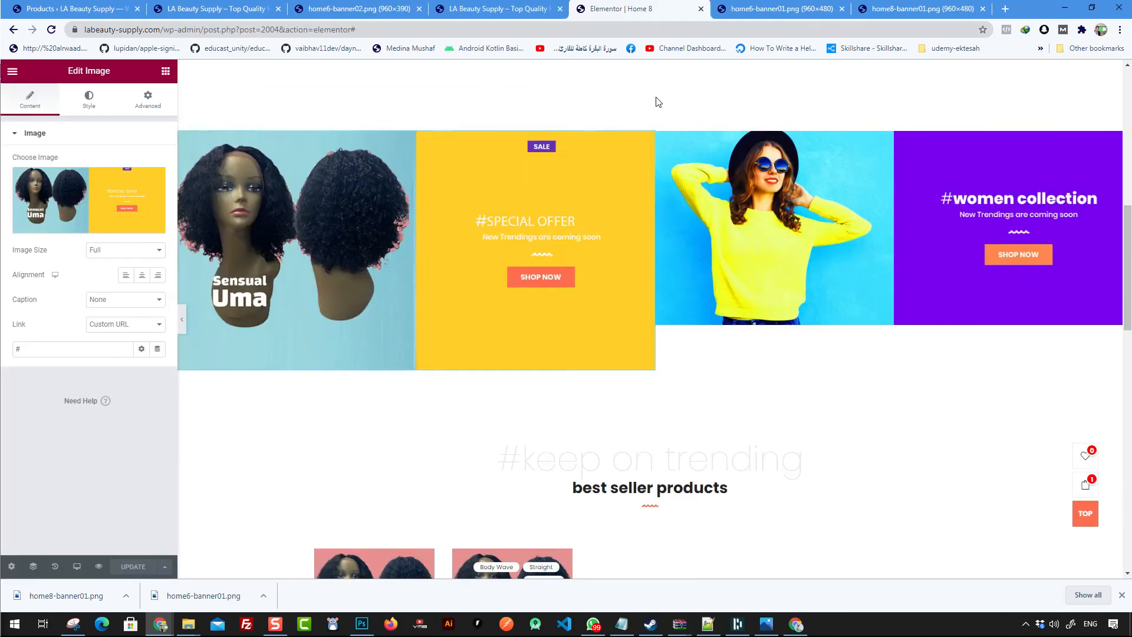
pyautogui.click(75, 199)
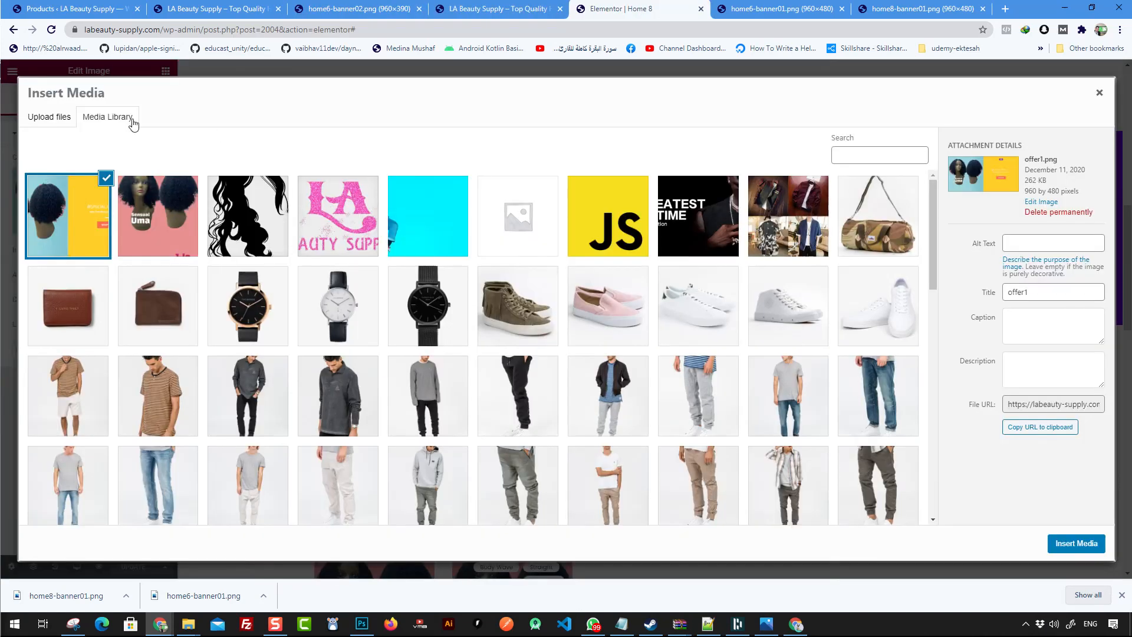
pyautogui.click(44, 120)
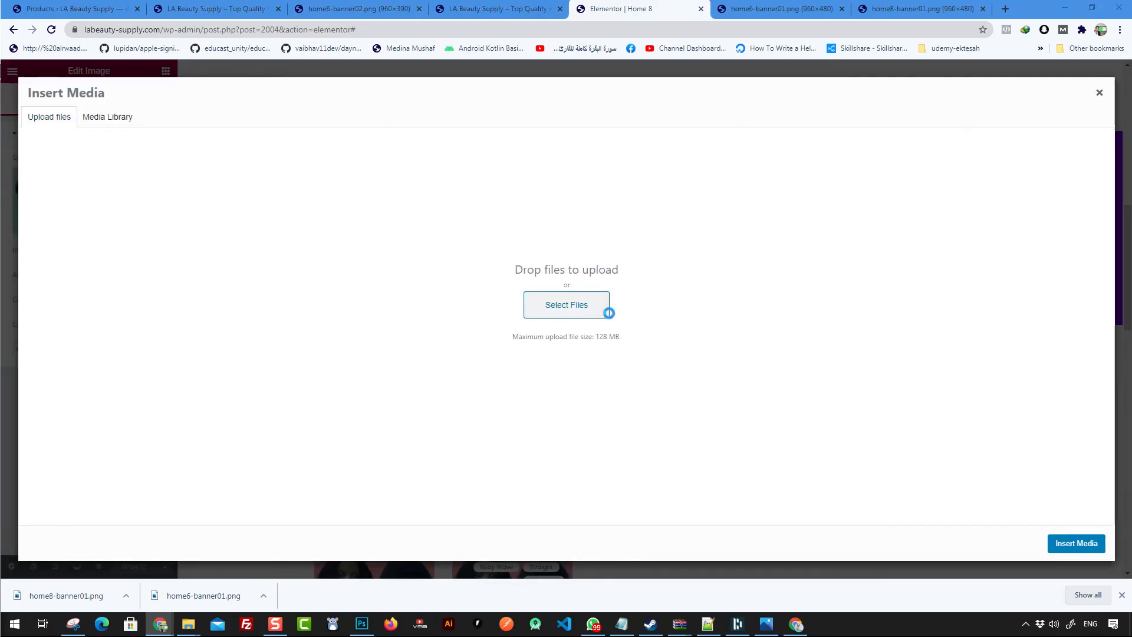
pyautogui.click(606, 311)
pyautogui.click(331, 113)
pyautogui.click(655, 321)
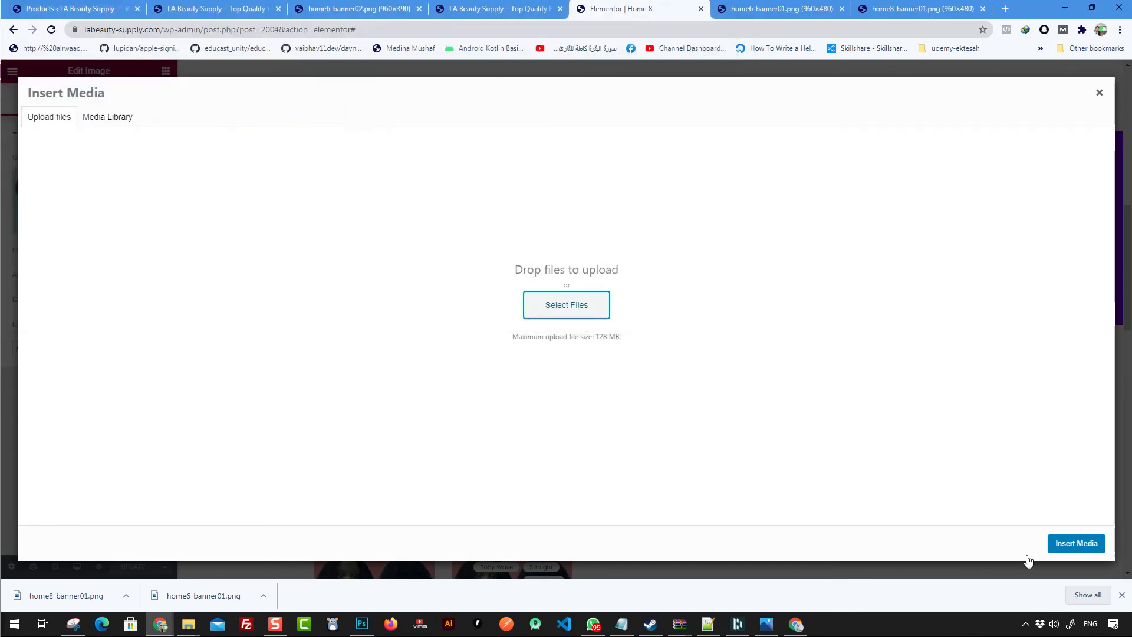
pyautogui.click(1095, 546)
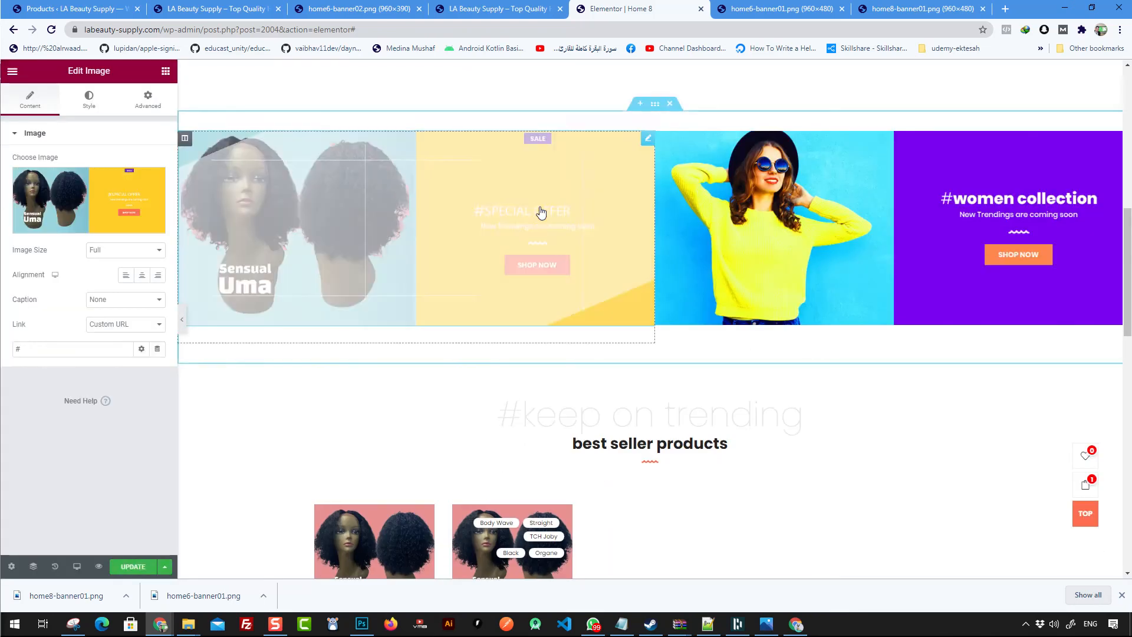
# - Update the Elementor page to publish the new banner
pyautogui.scroll(-10, 867, 437)
pyautogui.scroll(7, 866, 437)
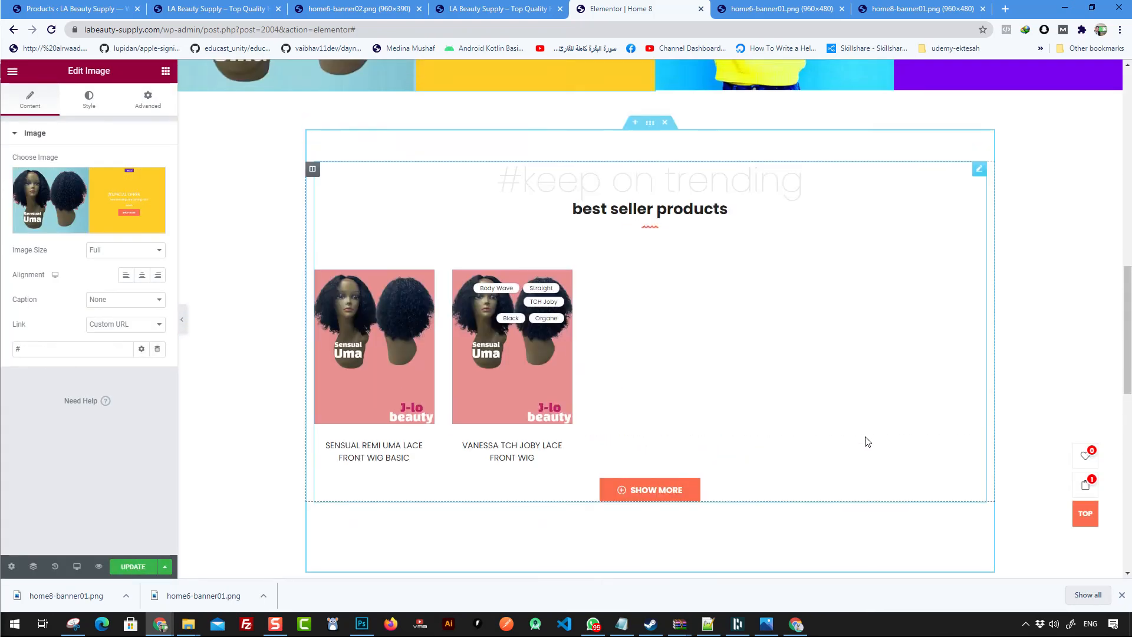
pyautogui.scroll(-5, 867, 441)
pyautogui.click(136, 566)
pyautogui.scroll(7, 520, 525)
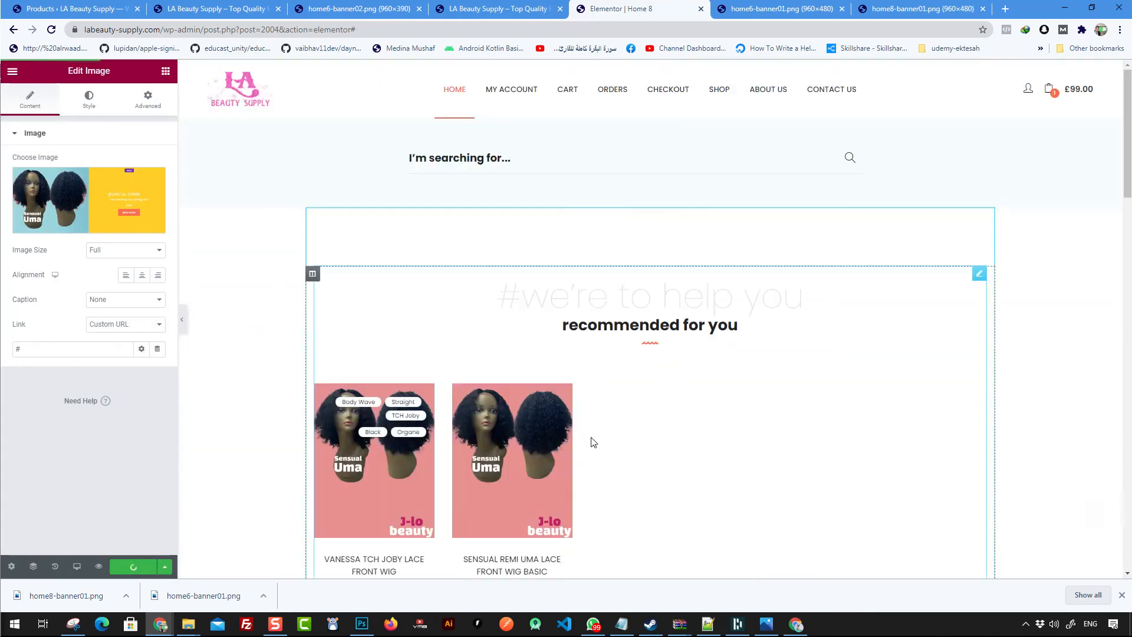
pyautogui.scroll(-2, 594, 443)
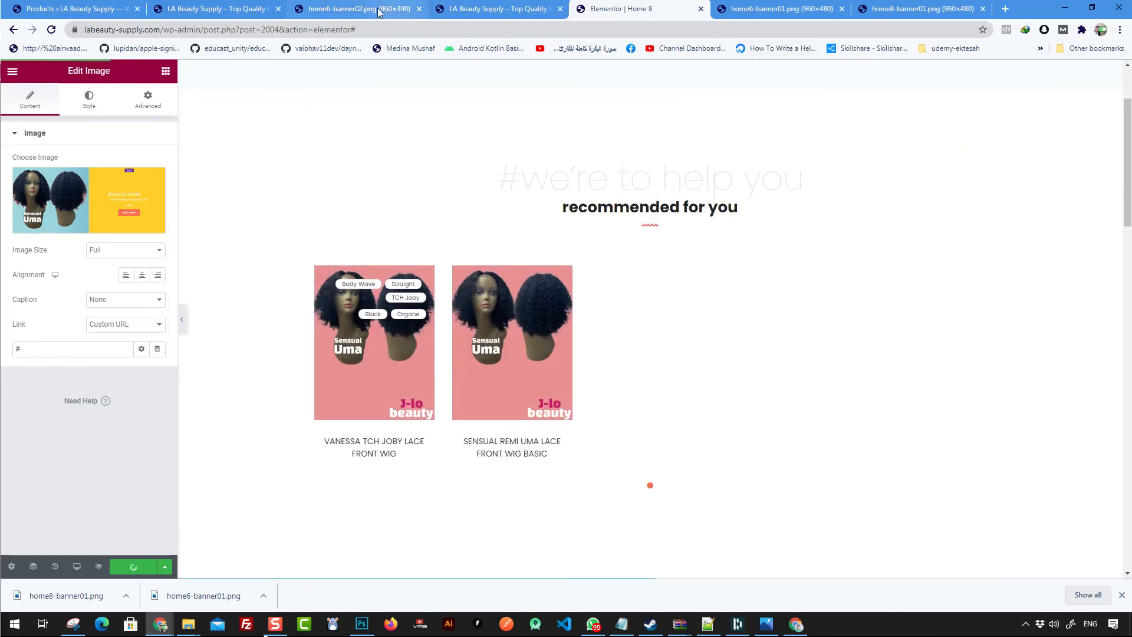
# - Switch to the live home page, close the developer tools and reload the page
pyautogui.click(211, 10)
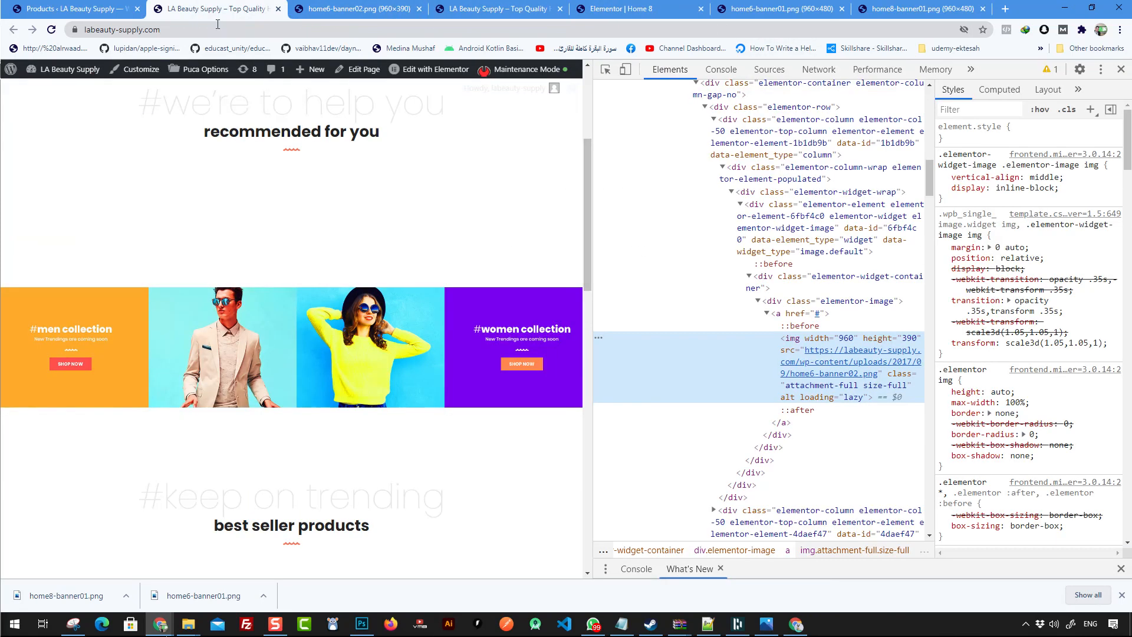
pyautogui.click(1121, 72)
pyautogui.rightClick(737, 220)
pyautogui.click(773, 253)
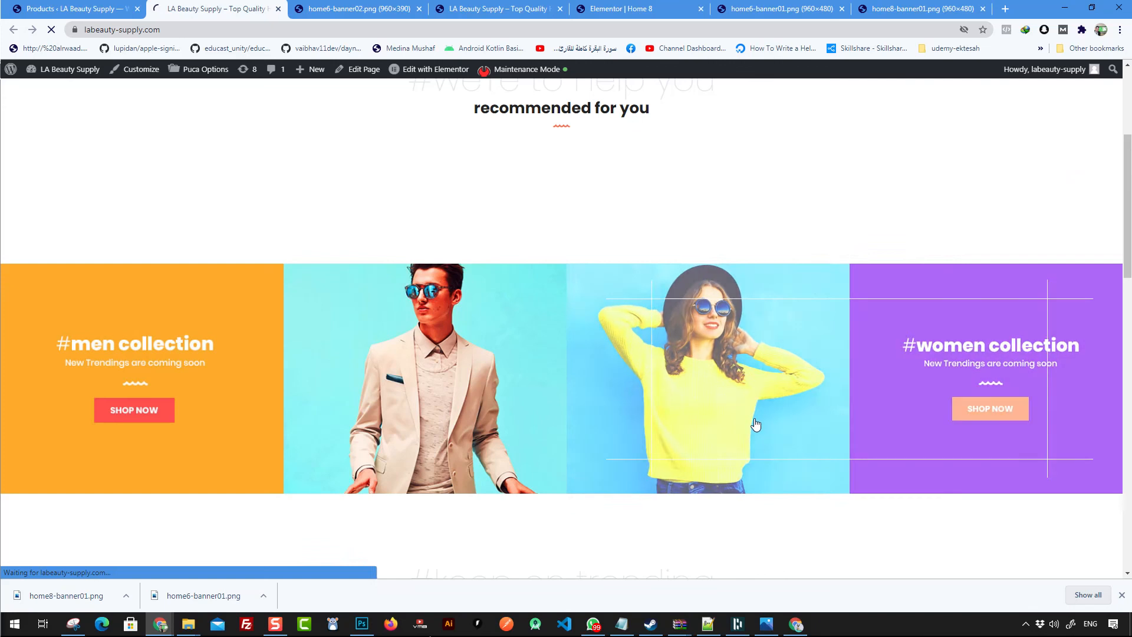
# - Scroll through the reloaded home page to review the banner row and product sections
pyautogui.scroll(1, 708, 437)
pyautogui.scroll(-10, 708, 435)
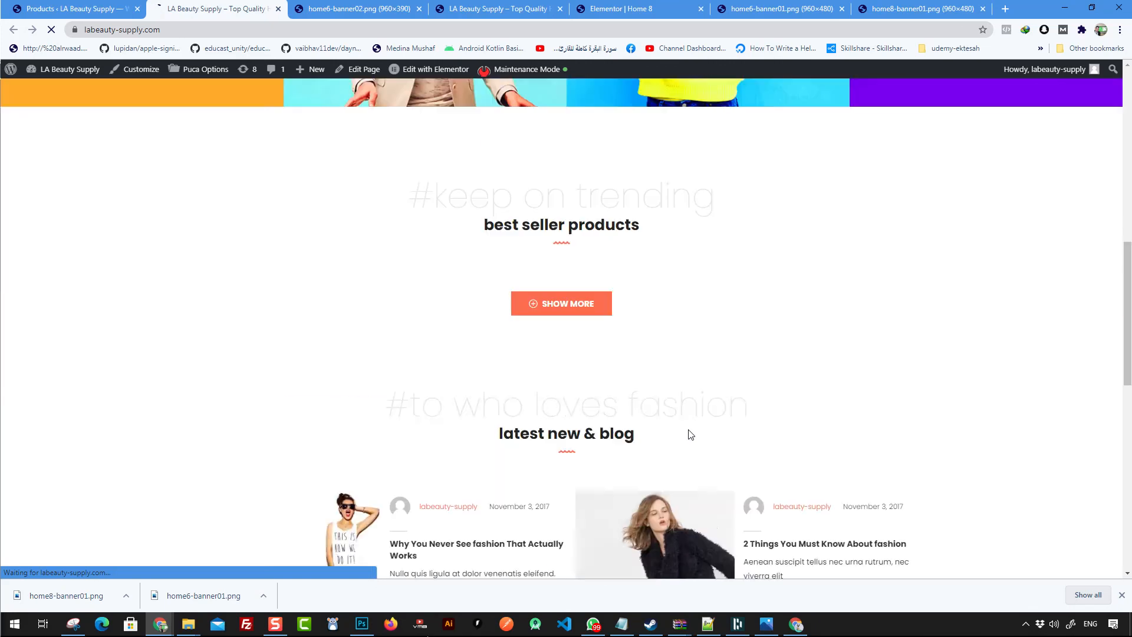
pyautogui.scroll(-10, 585, 431)
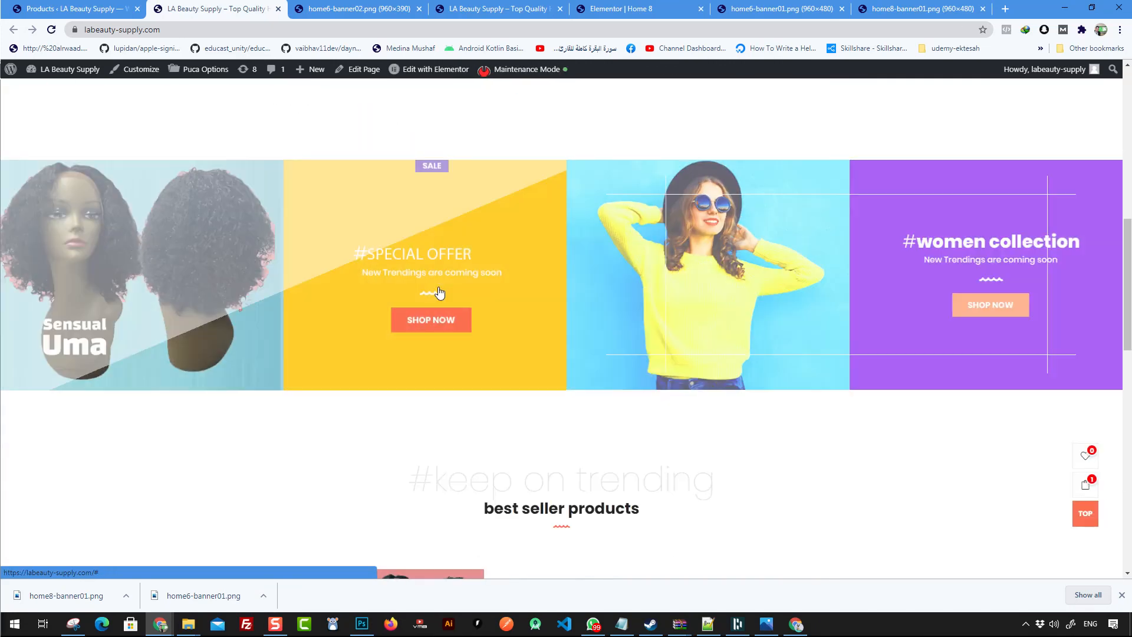
pyautogui.scroll(-14, 539, 334)
pyautogui.scroll(10, 648, 372)
pyautogui.scroll(14, 678, 383)
pyautogui.scroll(-3, 660, 354)
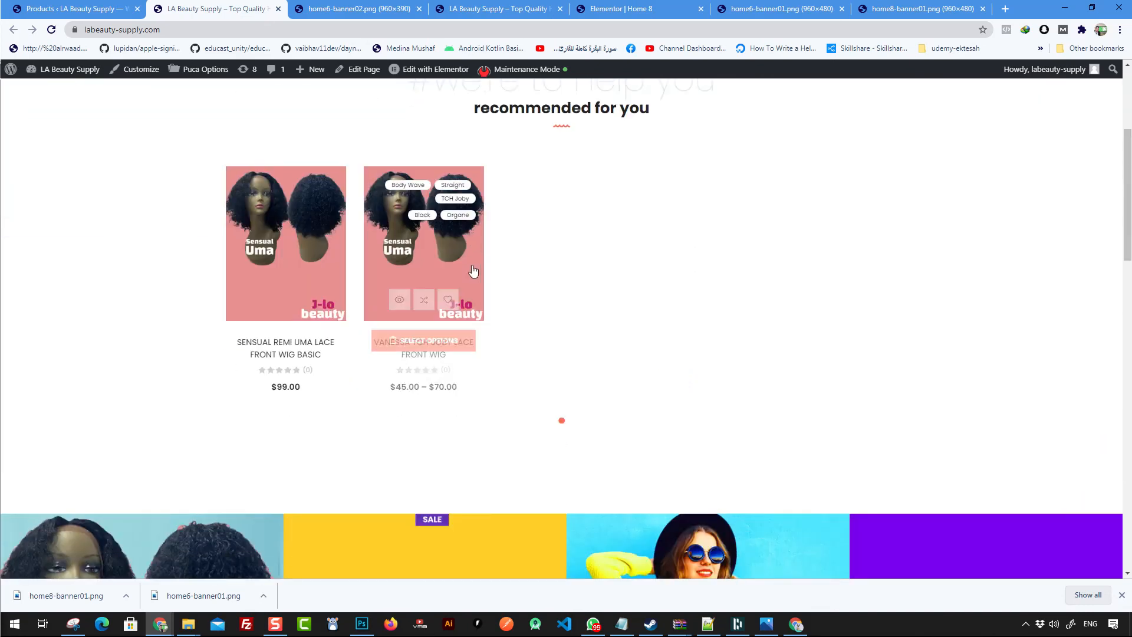
pyautogui.scroll(4, 734, 287)
pyautogui.scroll(-4, 609, 184)
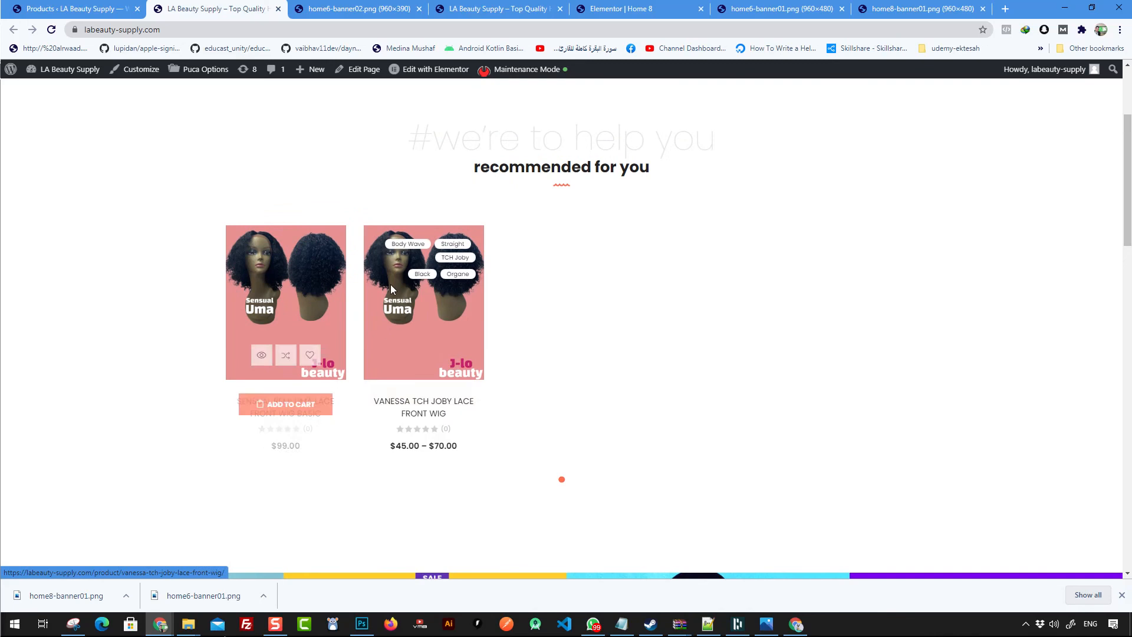
pyautogui.scroll(-2, 464, 293)
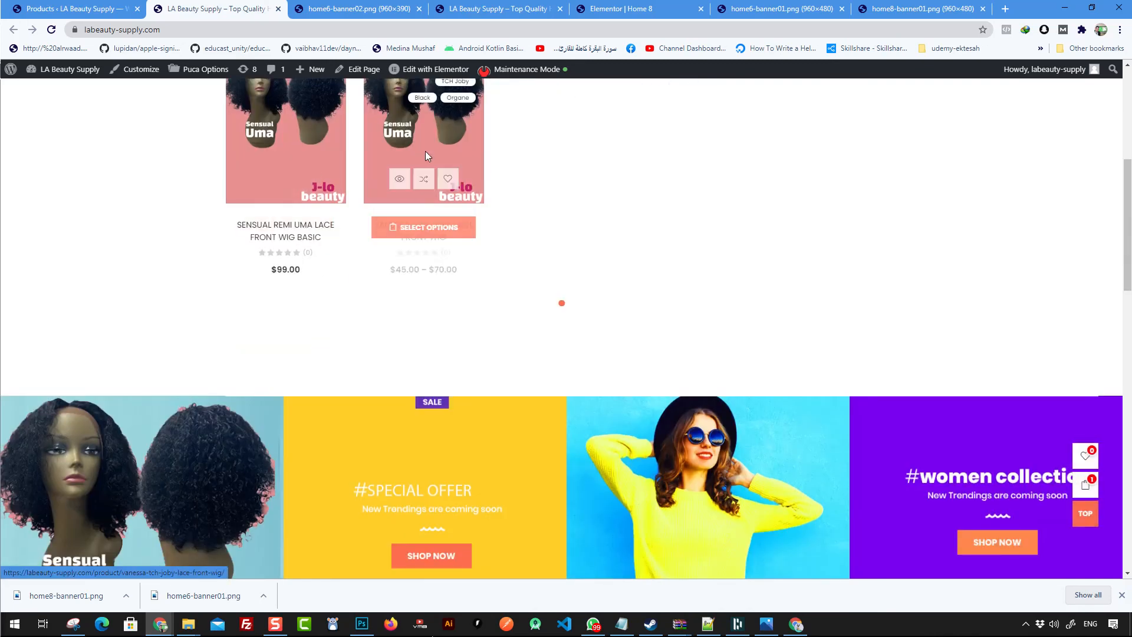
pyautogui.scroll(-5, 621, 318)
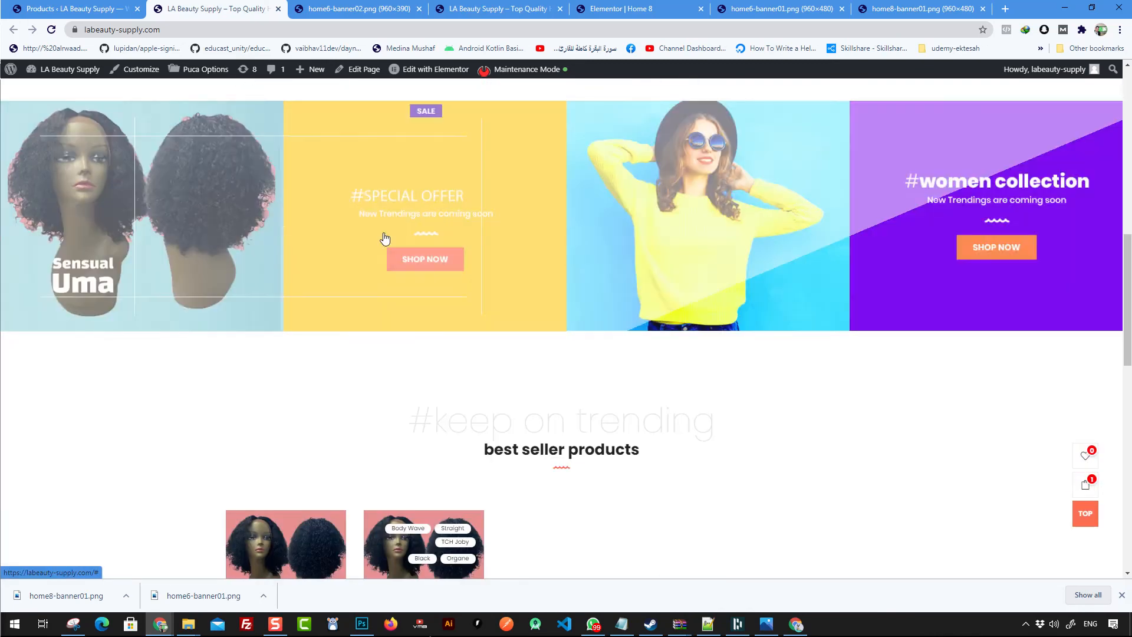
pyautogui.scroll(-4, 582, 306)
pyautogui.scroll(-8, 582, 307)
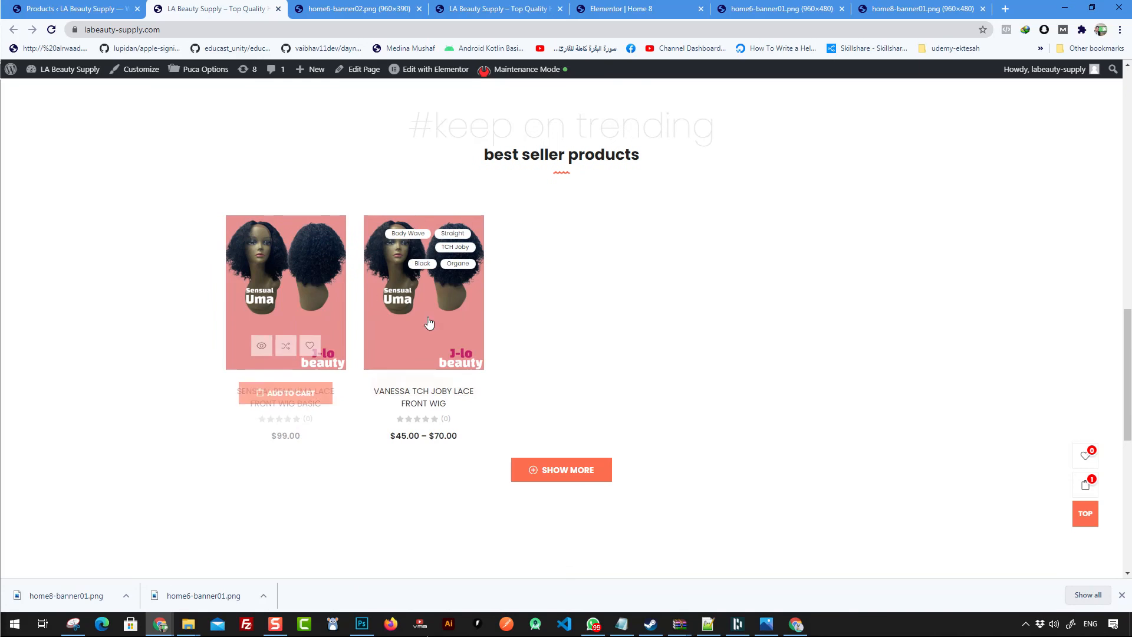
pyautogui.scroll(20, 624, 458)
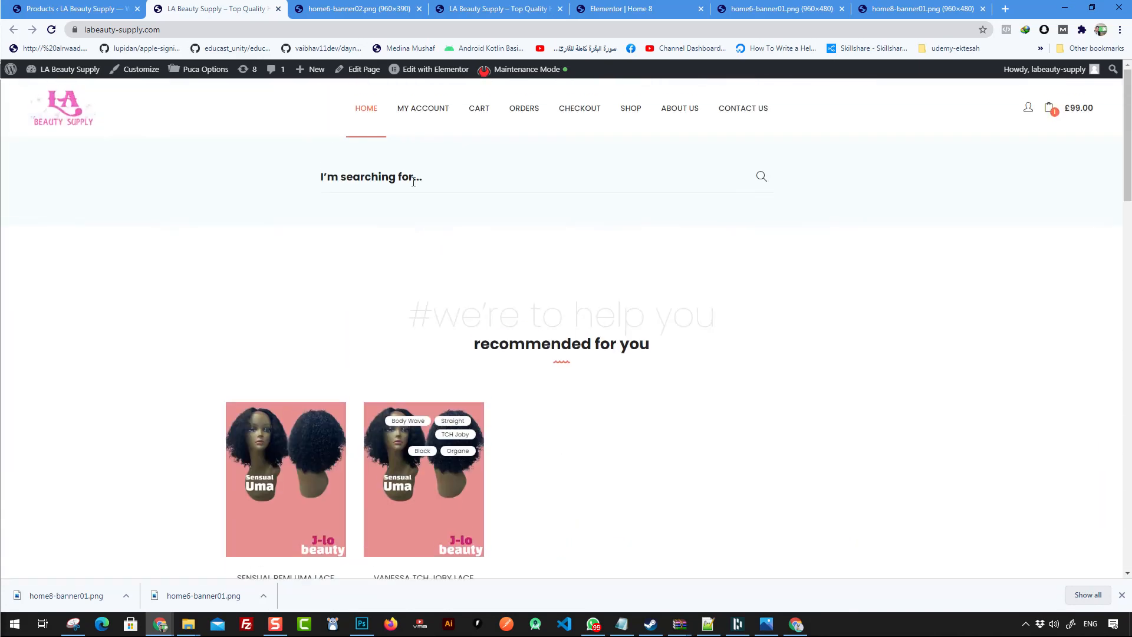
pyautogui.scroll(-2, 411, 182)
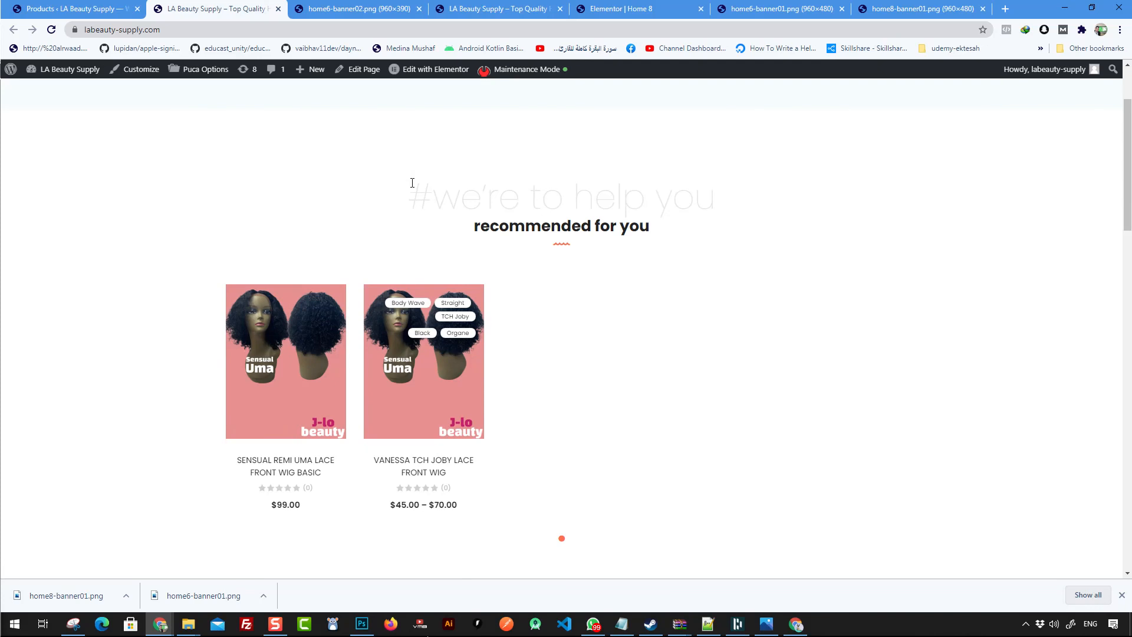
pyautogui.scroll(1, 412, 182)
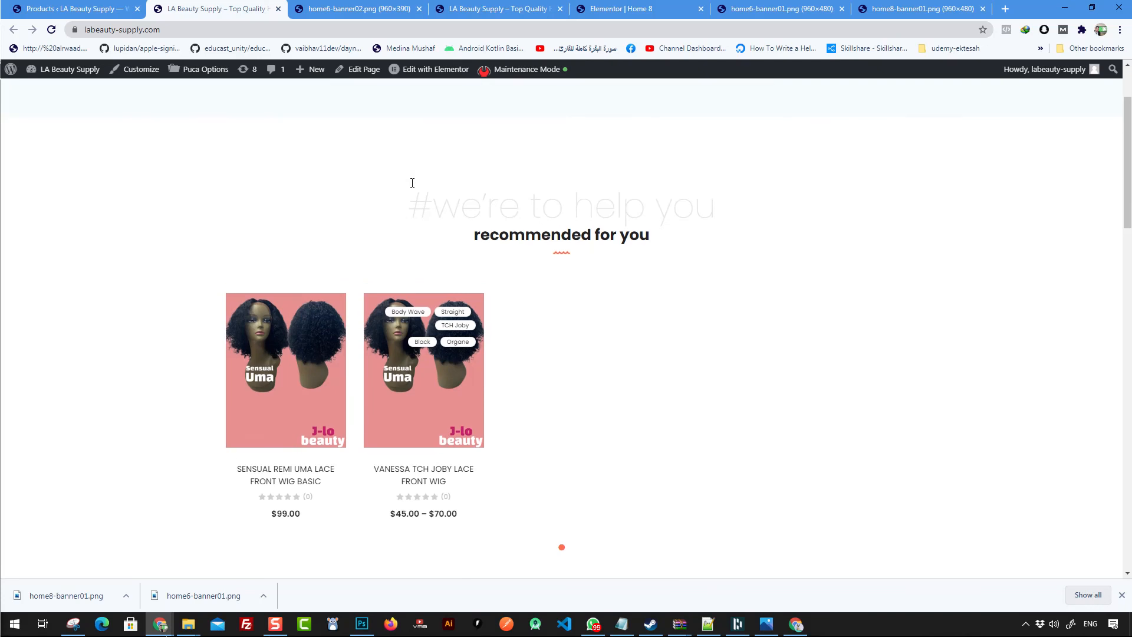
pyautogui.scroll(2, 436, 206)
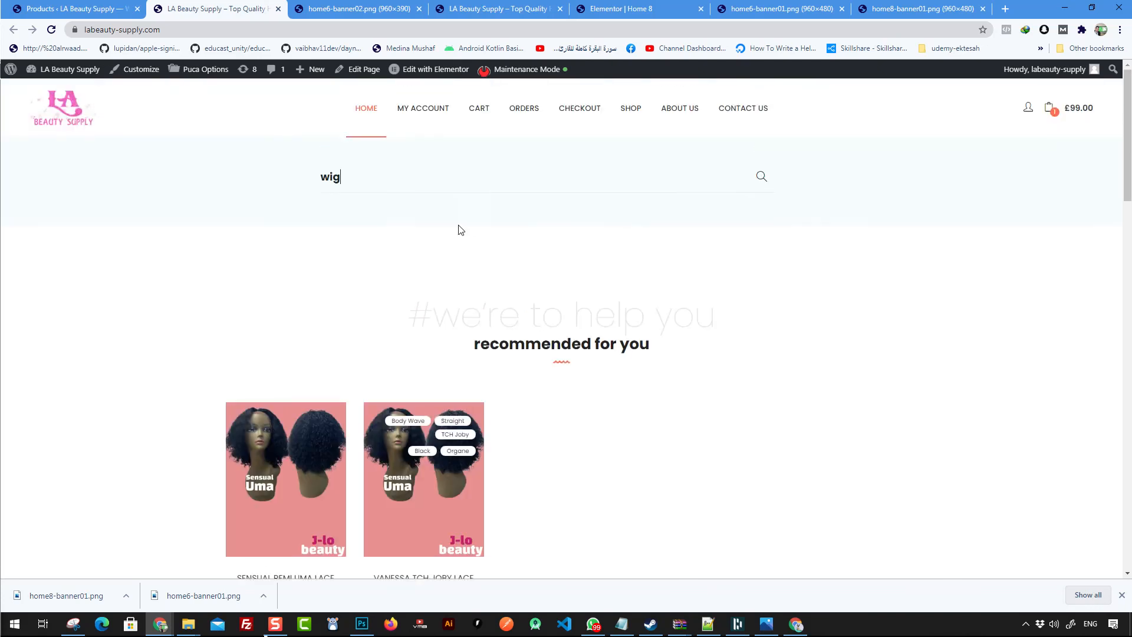
# - Search the store for wig and open the Sensual Remi Uma Lace Front Wig Basic product
pyautogui.click(769, 181)
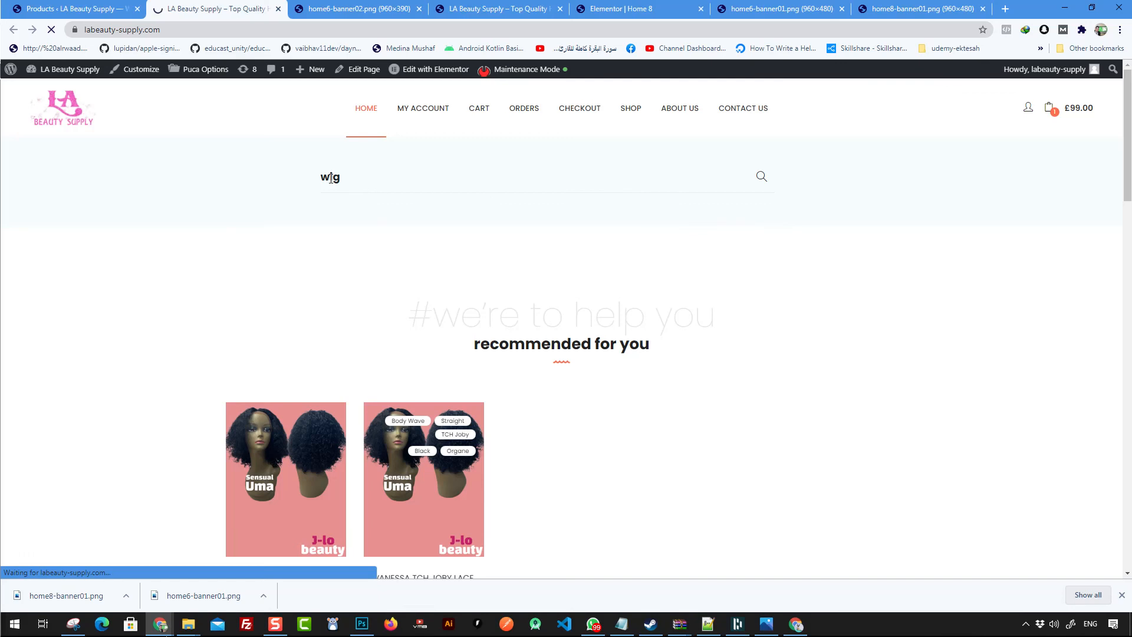
pyautogui.scroll(-5, 529, 322)
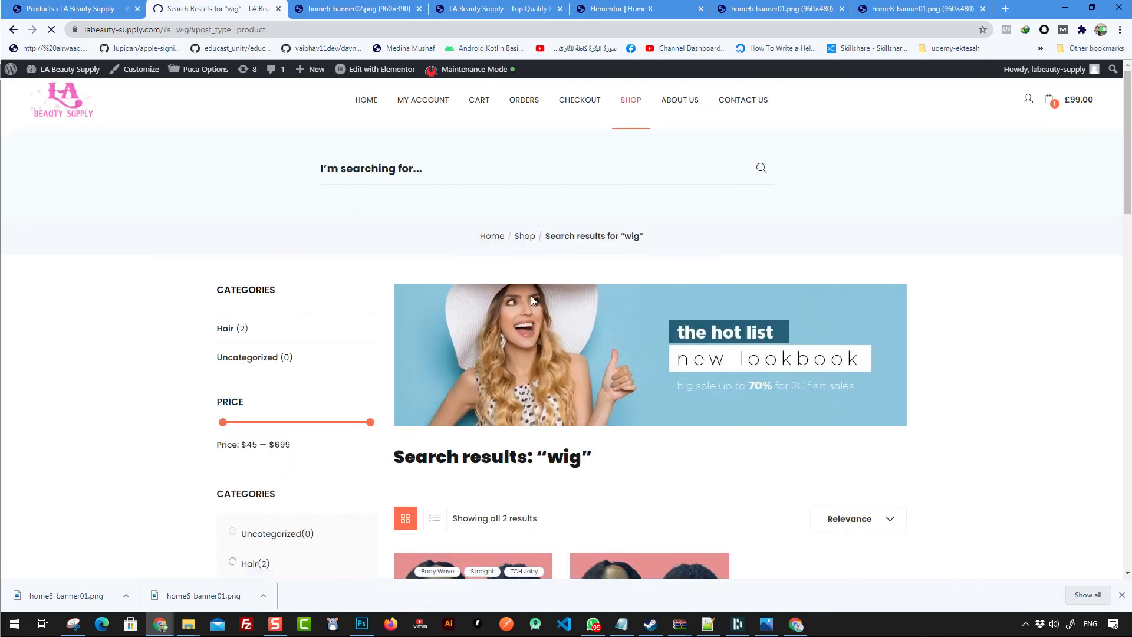
pyautogui.scroll(-2, 529, 322)
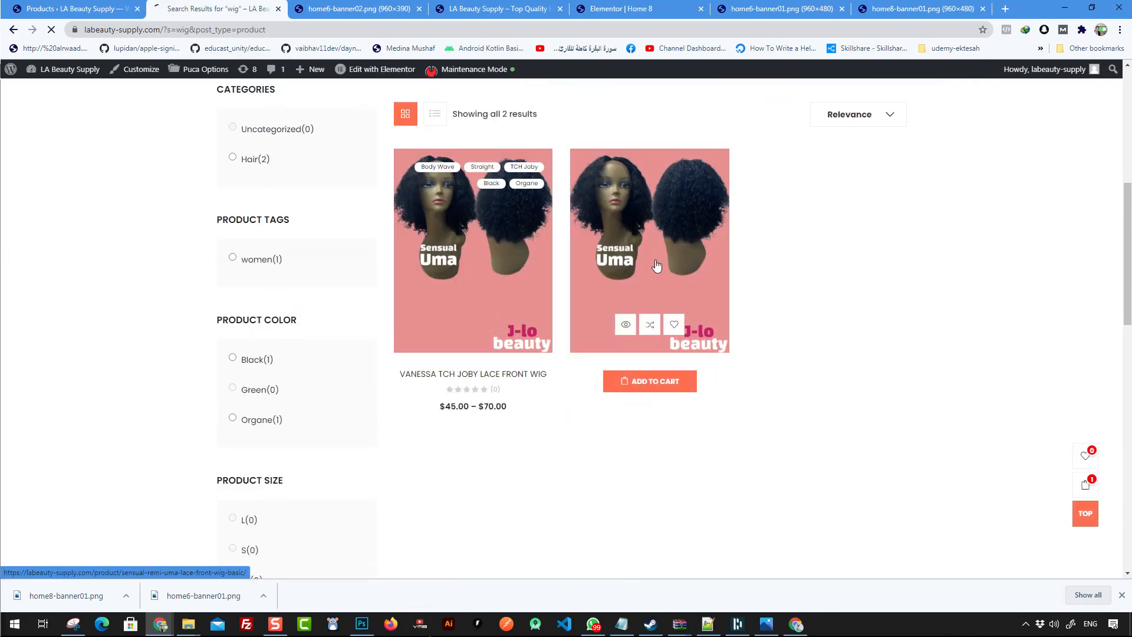
pyautogui.click(560, 265)
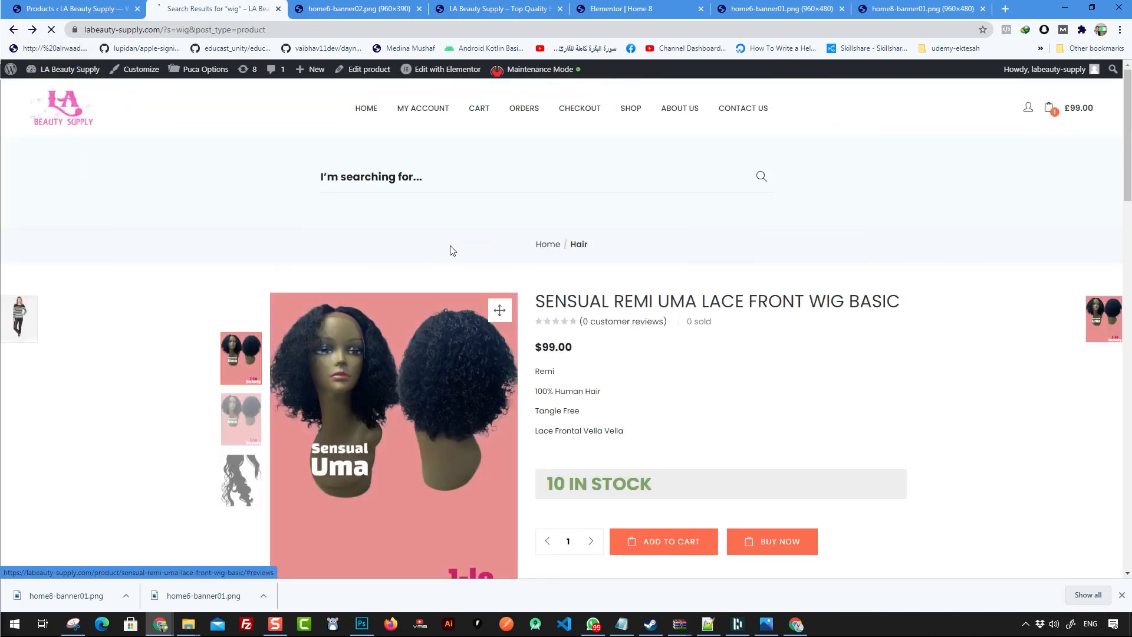
# - Return to the home page, open the cart and proceed to the checkout page to review it
pyautogui.scroll(7, 536, 302)
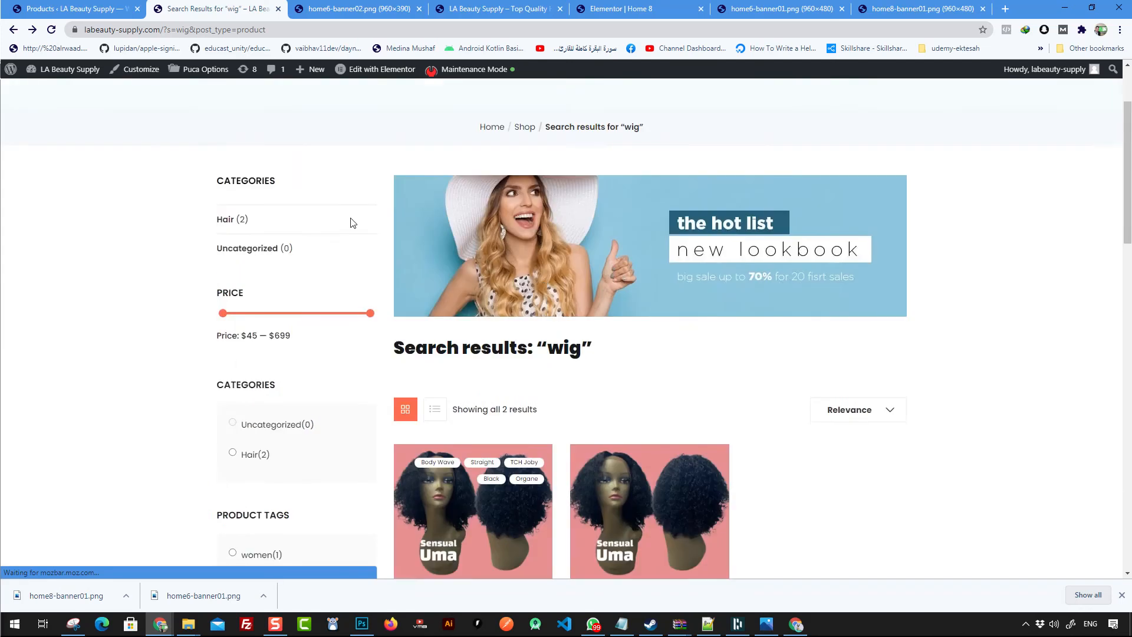
pyautogui.click(361, 109)
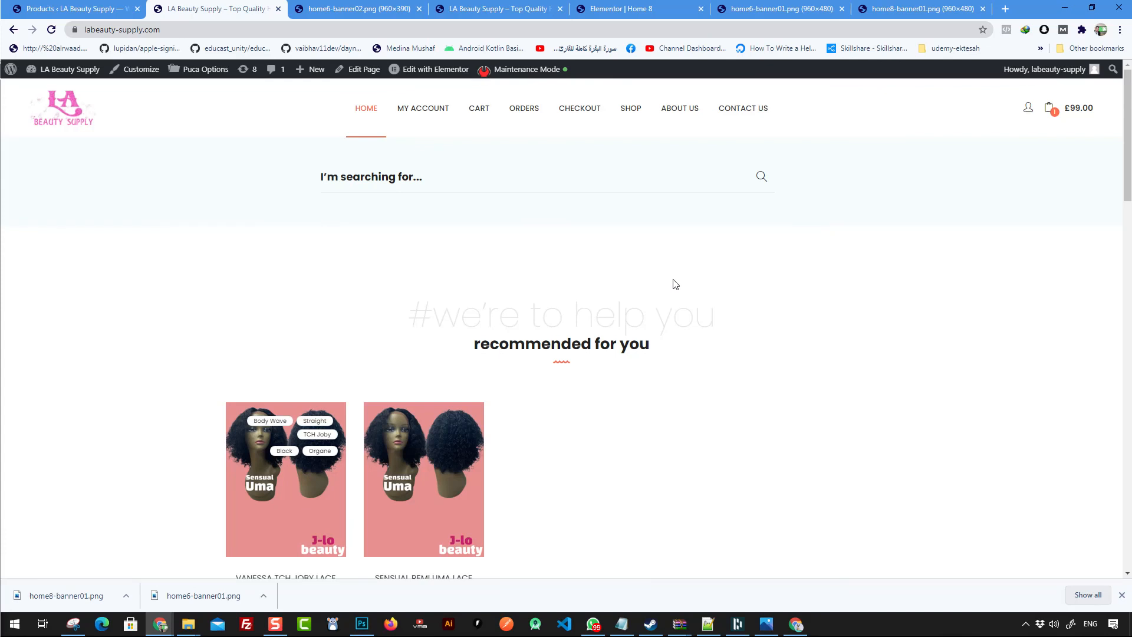
pyautogui.click(1054, 109)
pyautogui.click(1030, 301)
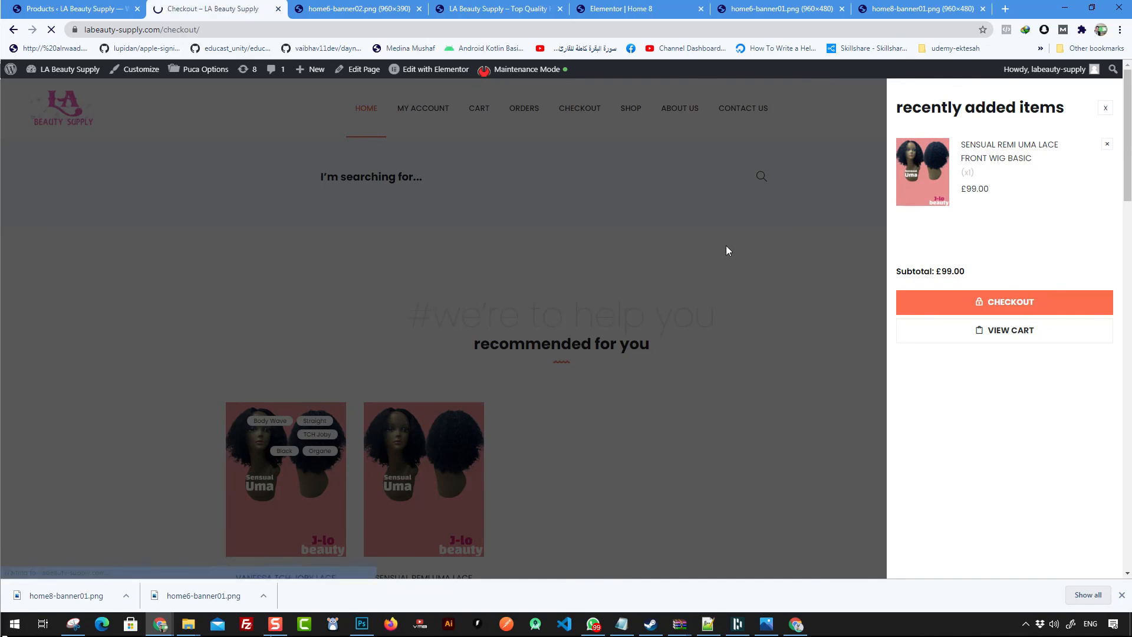
pyautogui.scroll(-4, 637, 304)
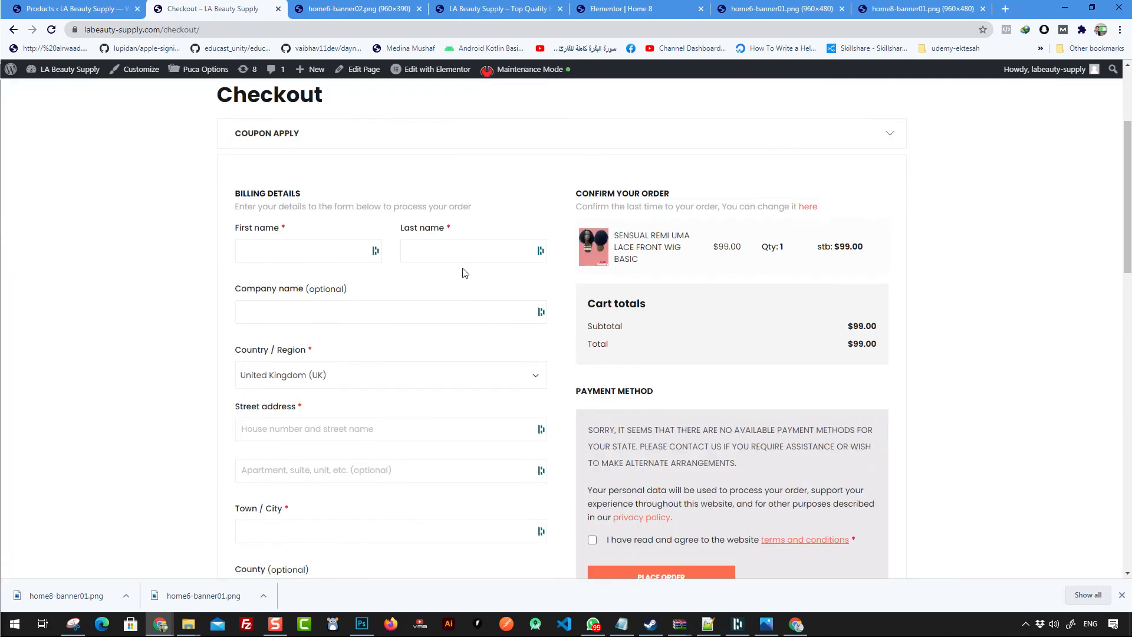
pyautogui.scroll(-5, 457, 331)
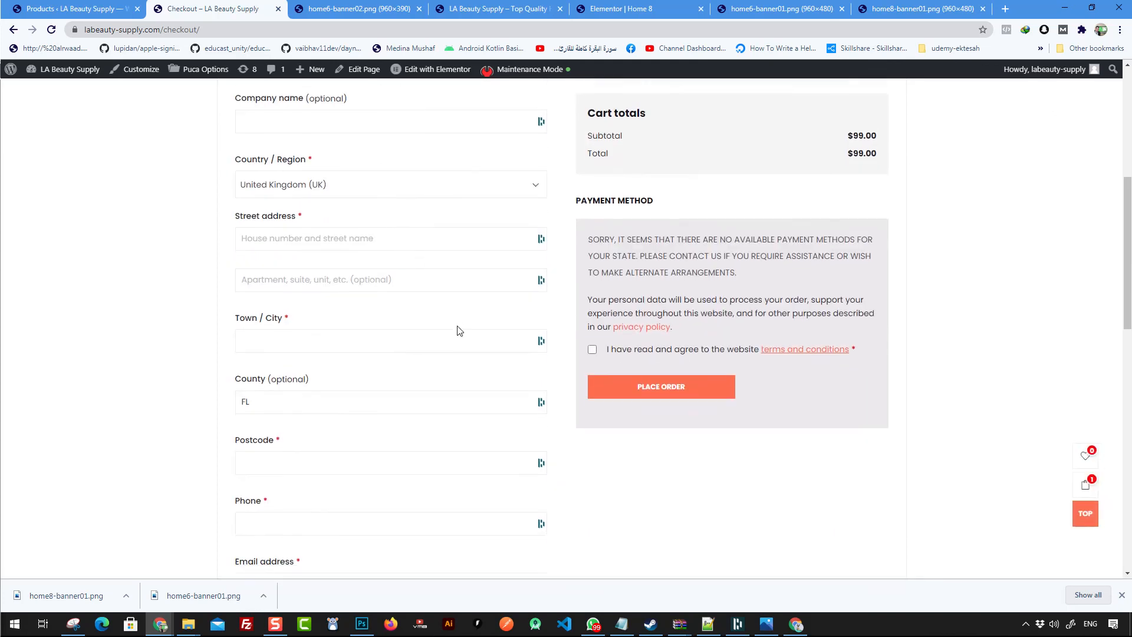
# - Scroll through the checkout page to examine the billing details form, order summary and payment method section
pyautogui.scroll(-2, 459, 330)
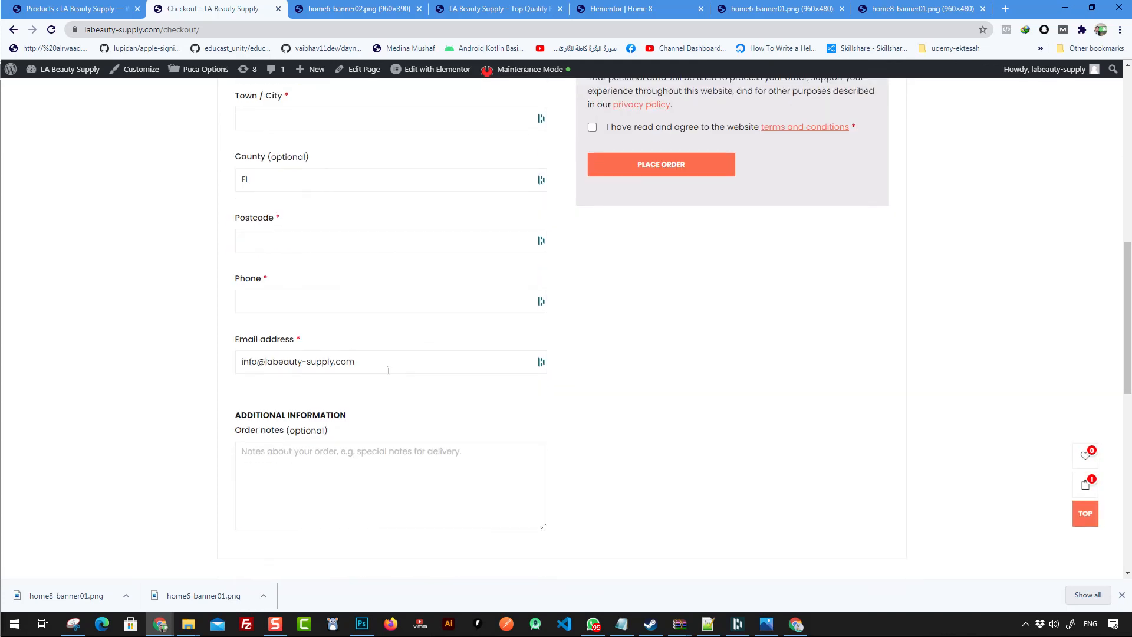
pyautogui.scroll(3, 548, 398)
pyautogui.scroll(1, 616, 383)
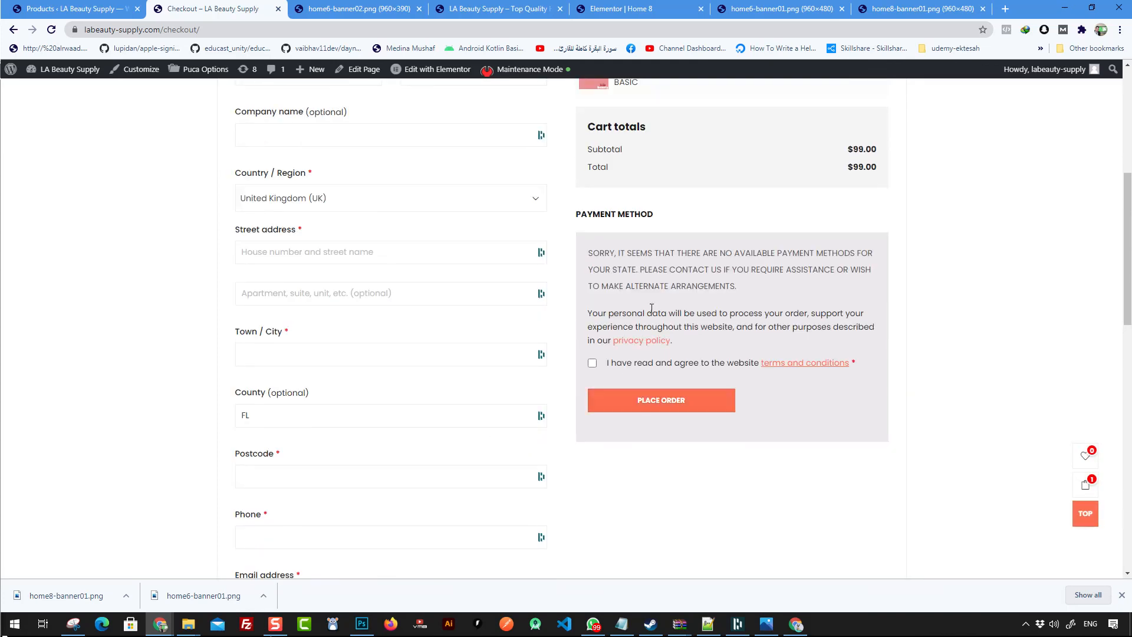
pyautogui.moveTo(593, 212); pyautogui.dragTo(626, 216)
pyautogui.doubleClick(651, 219)
pyautogui.scroll(4, 745, 331)
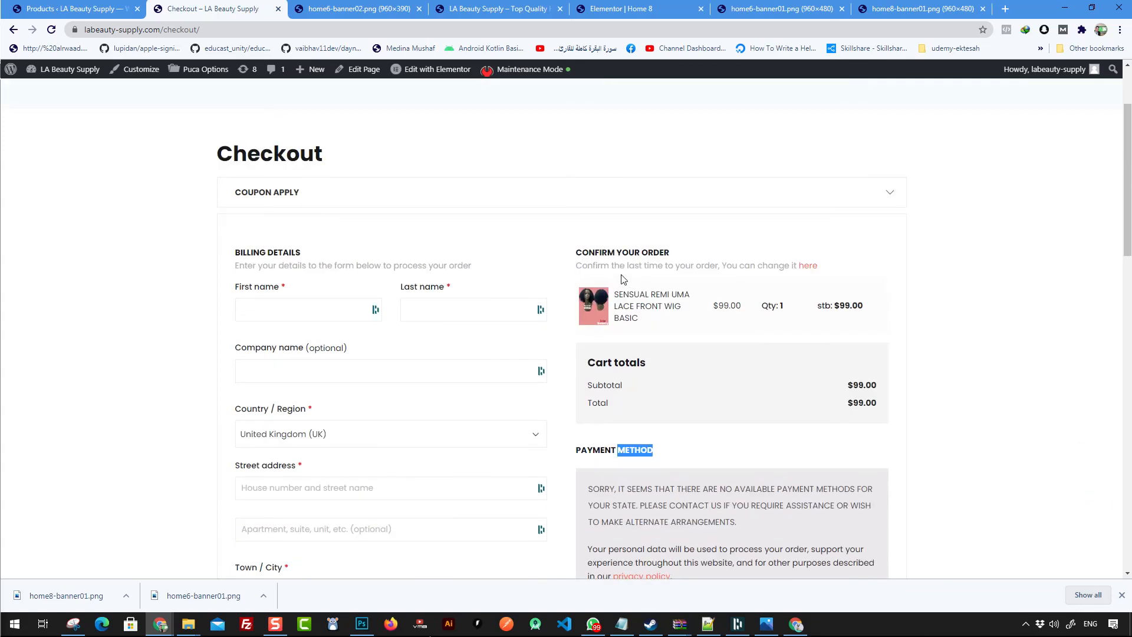
pyautogui.scroll(2, 625, 281)
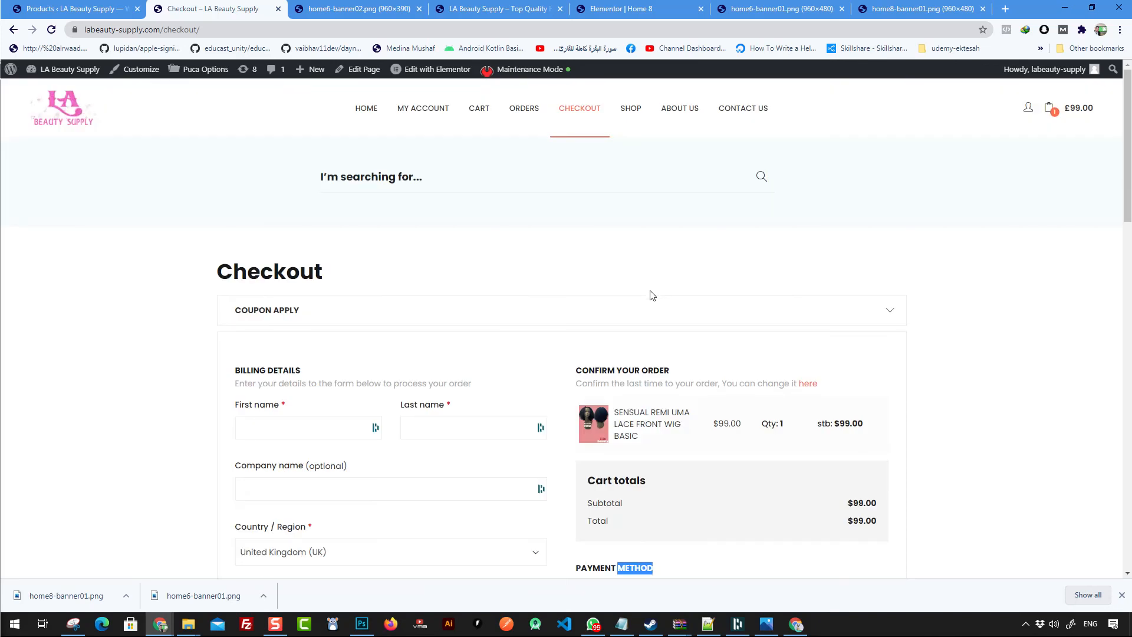
pyautogui.scroll(-2, 417, 261)
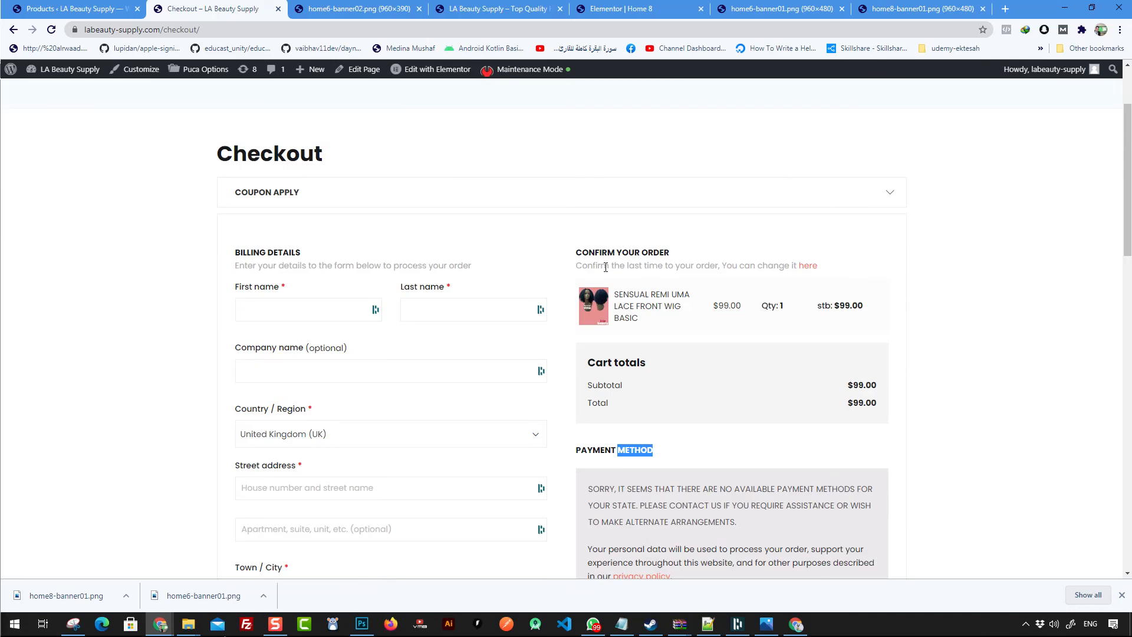
pyautogui.scroll(-2, 678, 323)
pyautogui.moveTo(581, 332); pyautogui.dragTo(641, 333)
pyautogui.click(678, 344)
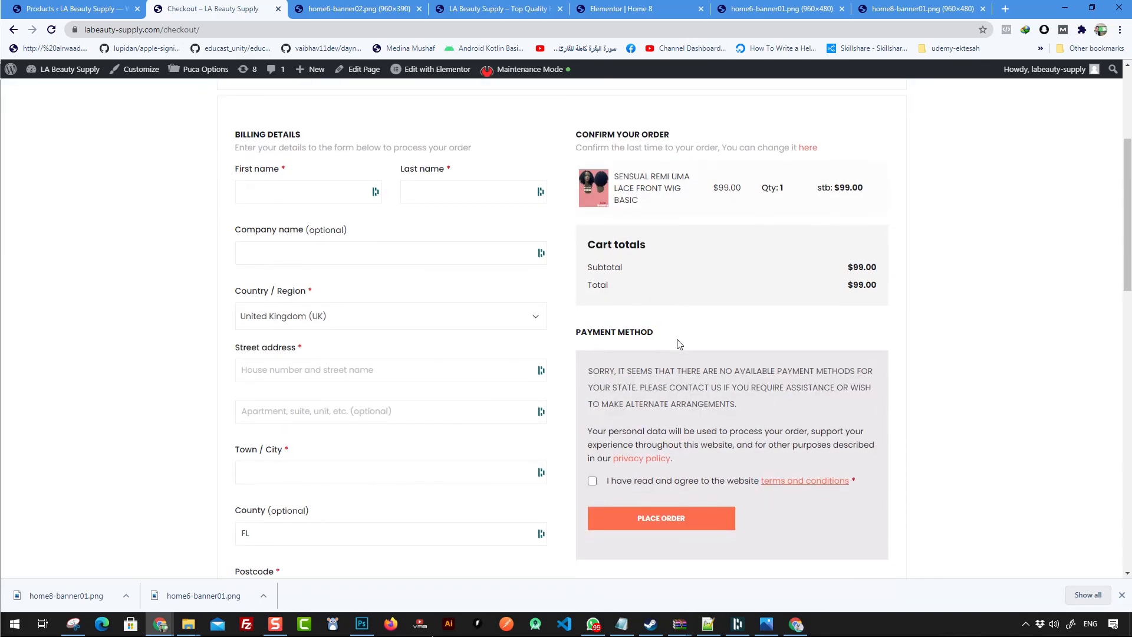
pyautogui.scroll(-1, 678, 345)
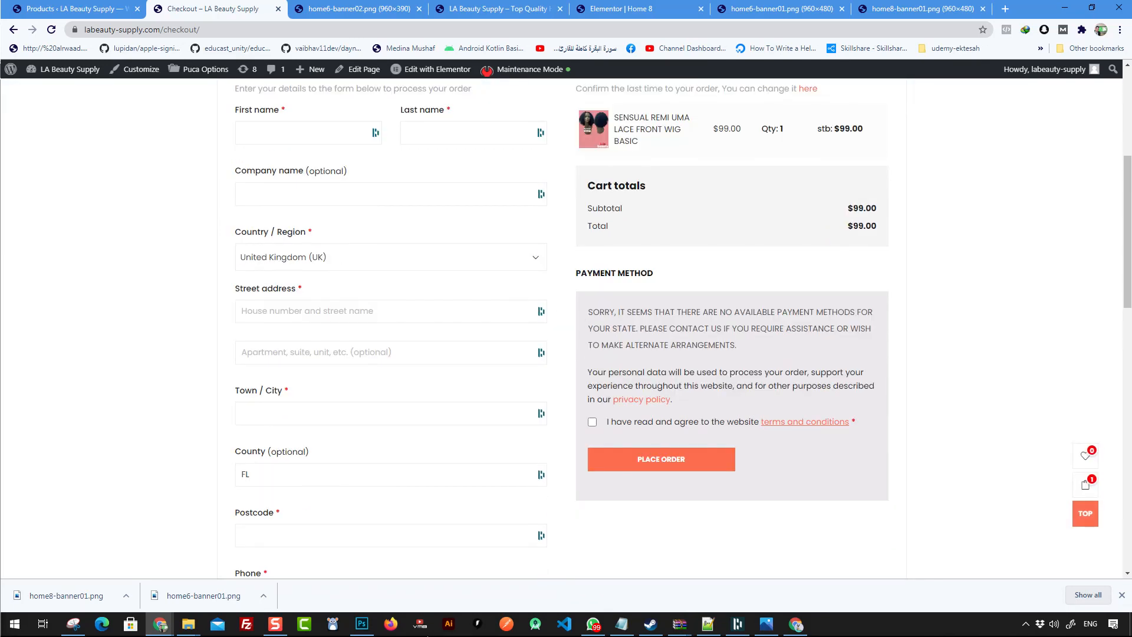